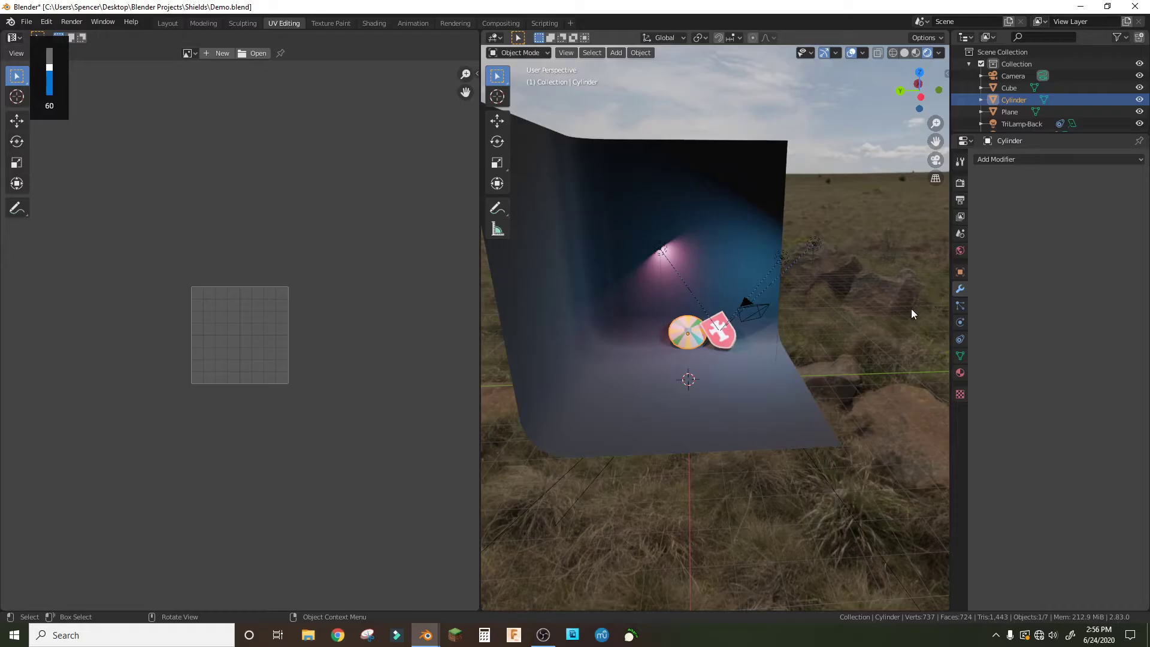
pyautogui.scroll(5, 872, 340)
pyautogui.moveTo(667, 397); pyautogui.dragTo(606, 357, button='middle')
pyautogui.click(784, 326)
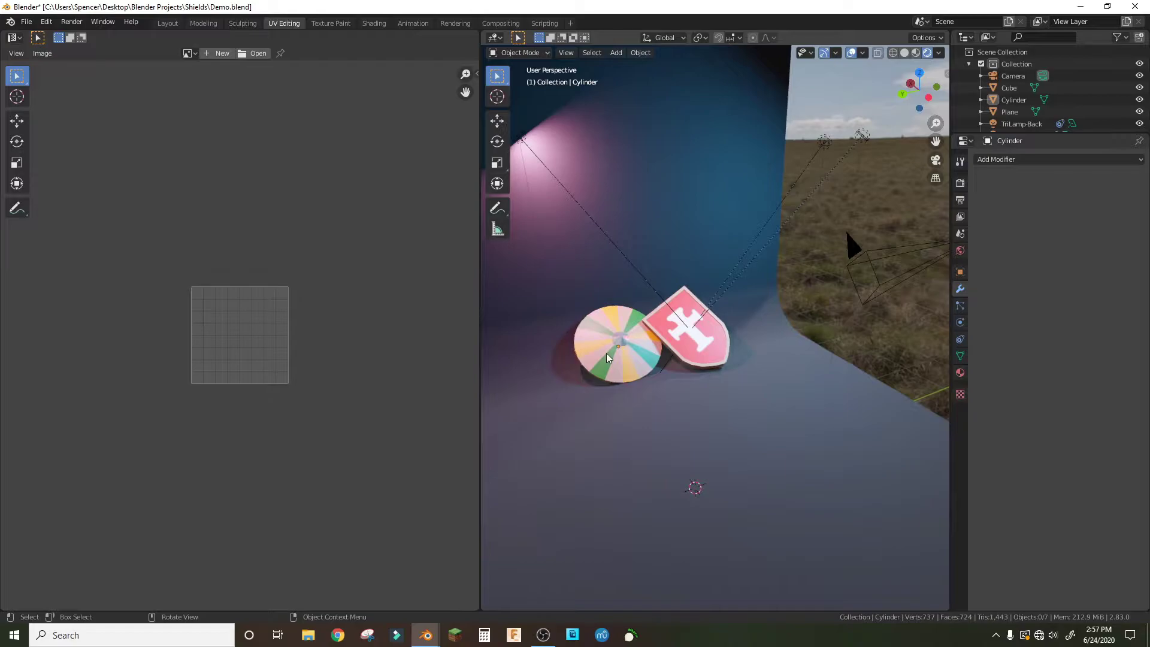
pyautogui.click(628, 343)
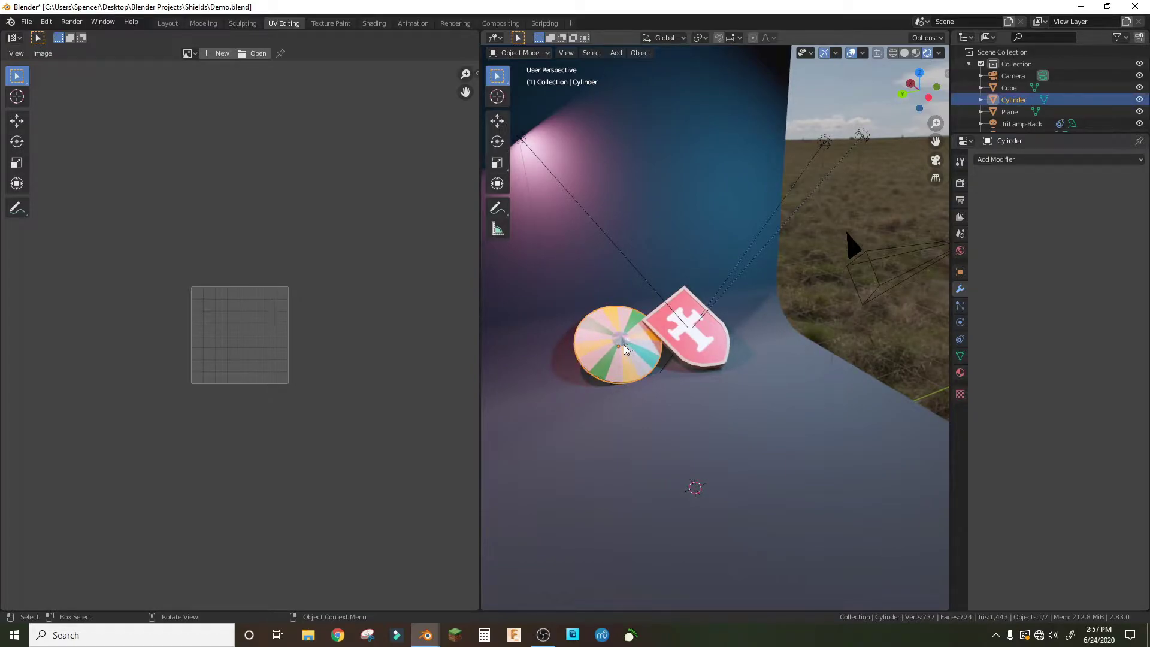
pyautogui.click(702, 351)
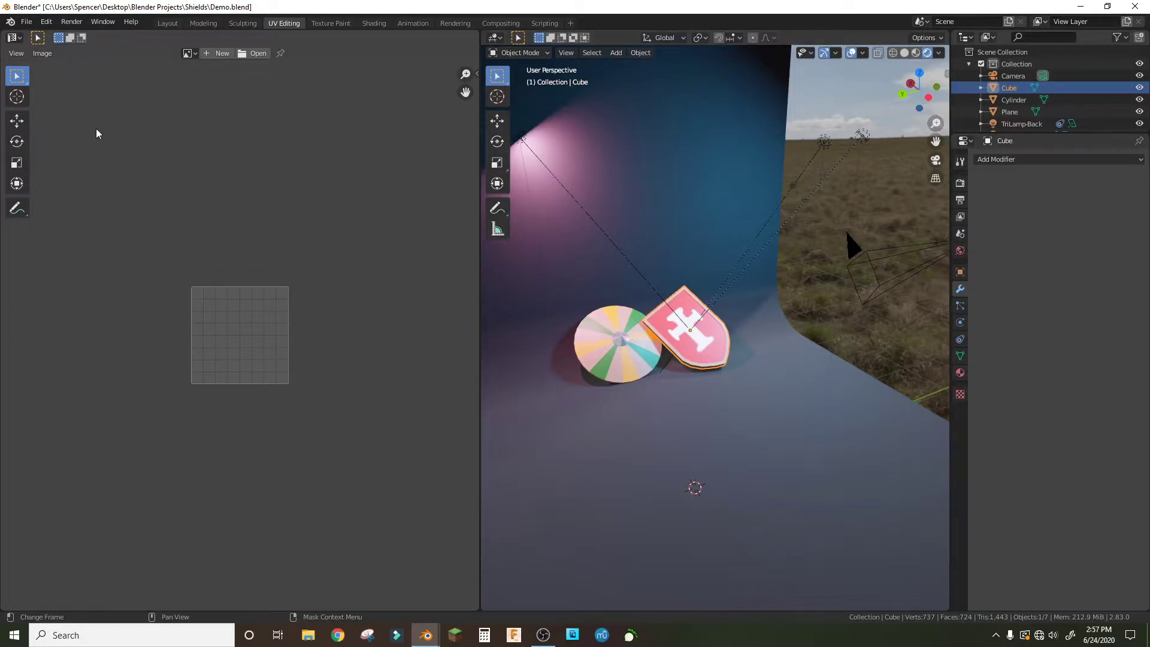
# Step: Save the Demo file and start a new General file, keeping the modified image saved
pyautogui.click(27, 22)
pyautogui.click(75, 106)
pyautogui.click(26, 22)
pyautogui.moveTo(39, 35)
pyautogui.click(144, 35)
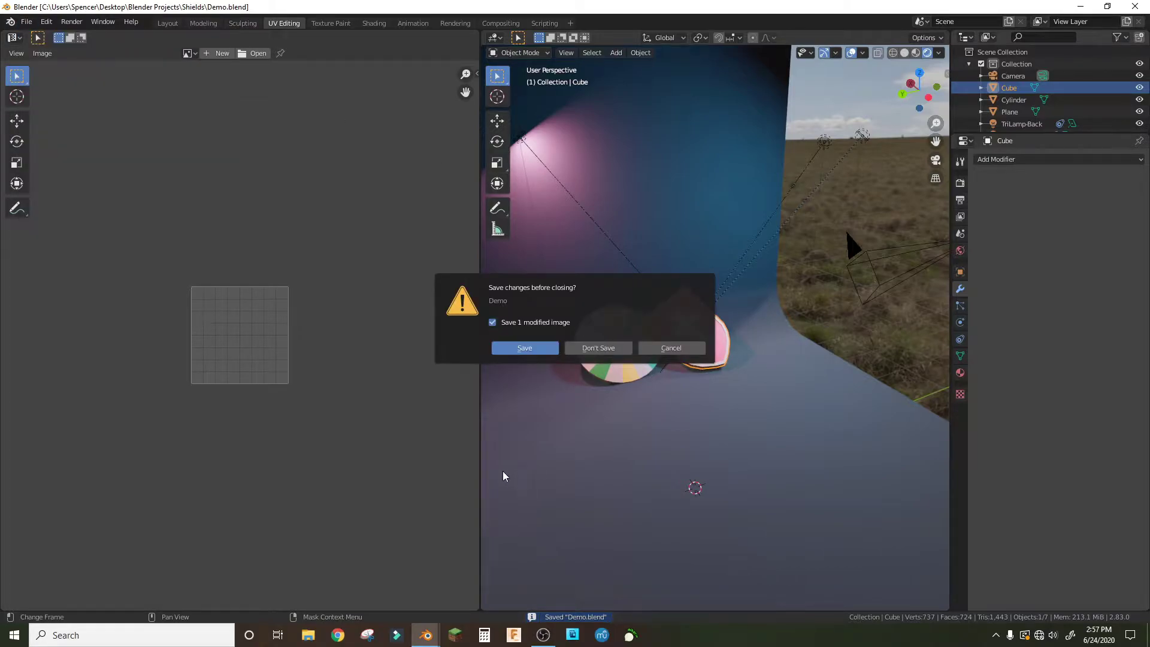
pyautogui.click(542, 348)
# Step: Delete the default cube and add a cylinder mesh at the origin
pyautogui.press('Delete')
pyautogui.hotkey('shift', 'a')
pyautogui.moveTo(588, 289)
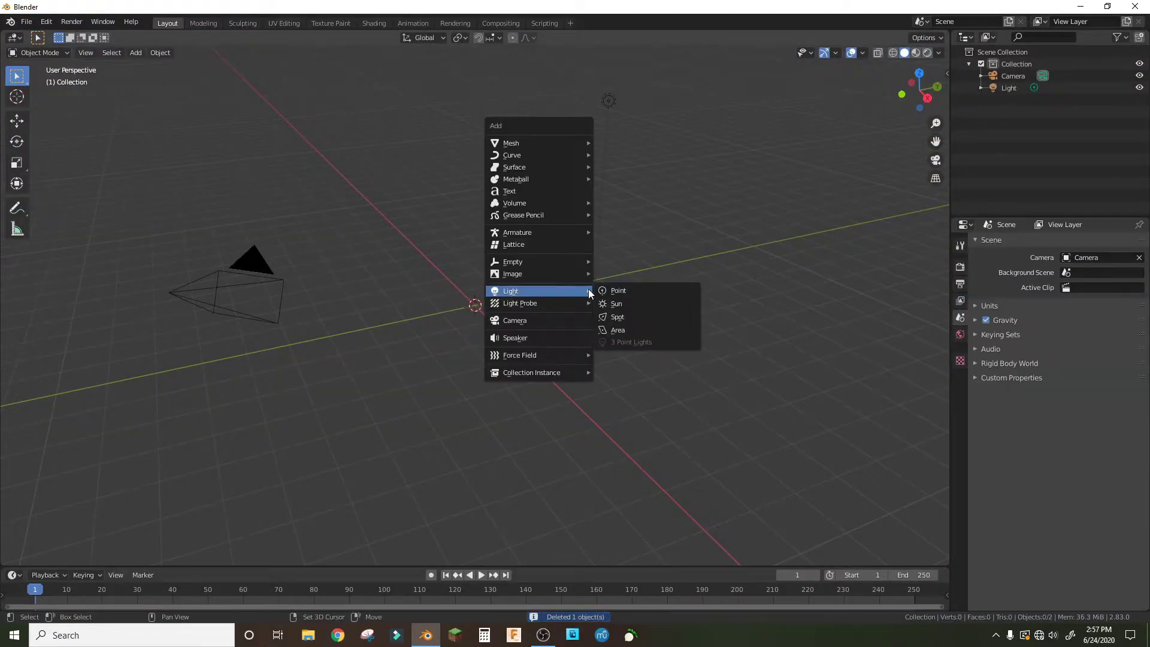
pyautogui.moveTo(546, 146)
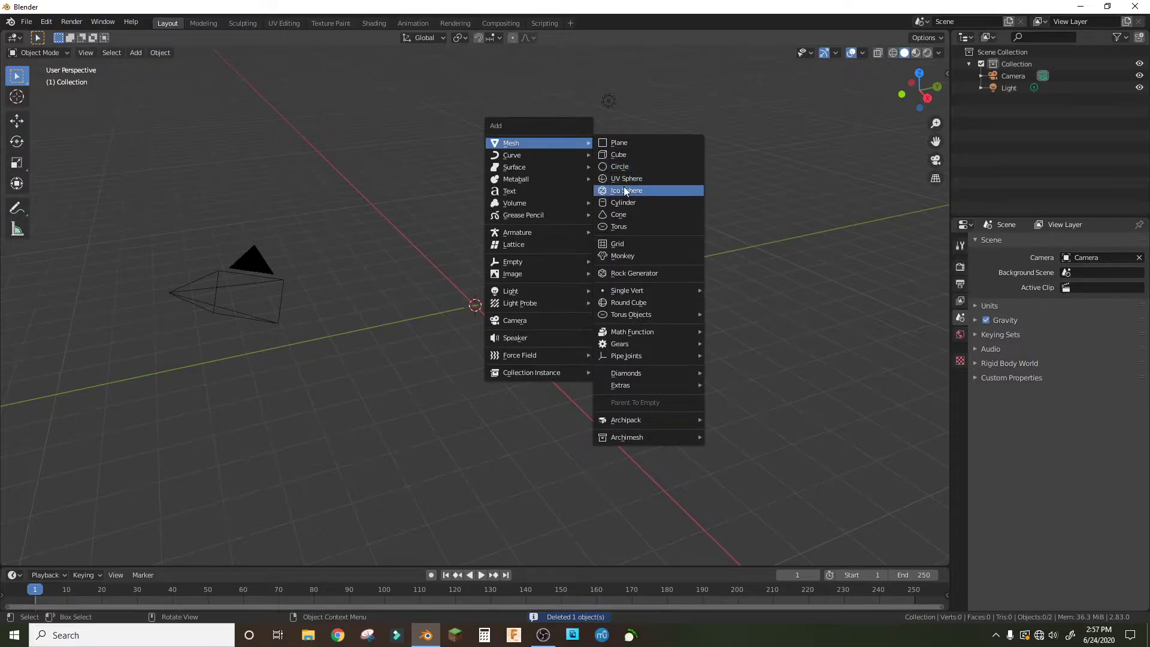
pyautogui.click(622, 202)
# Step: Rotate the cylinder 90° about the X axis
pyautogui.press('r')
pyautogui.press('x')
pyautogui.press('9')
pyautogui.press('0')
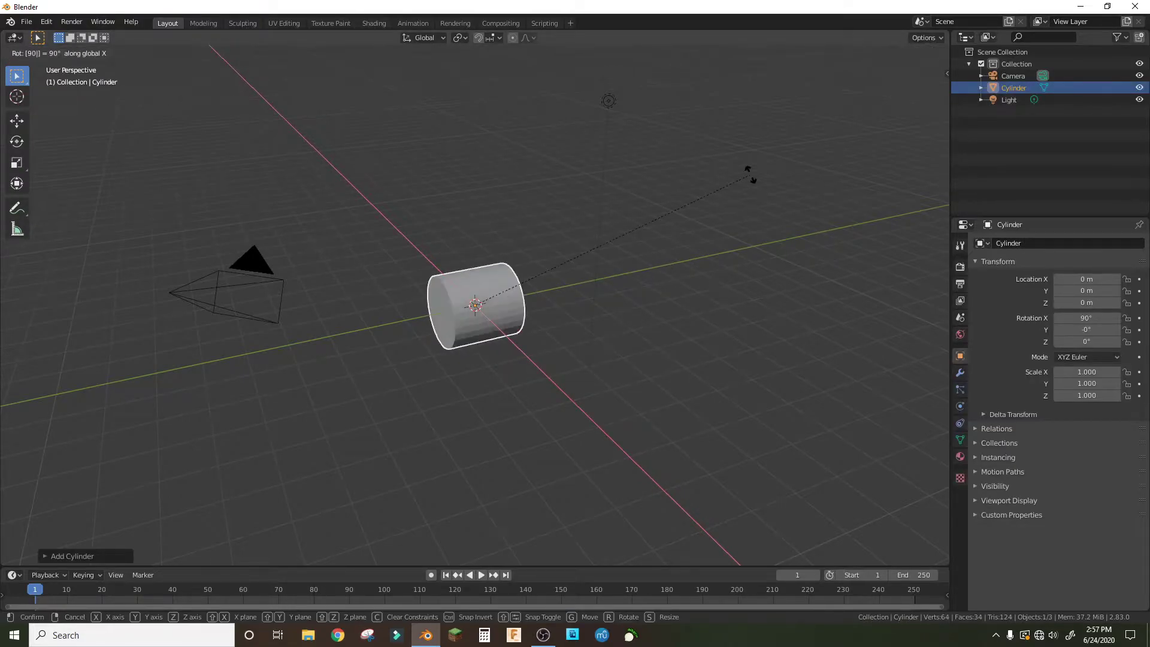
pyautogui.press('Return')
# Step: Put the cylinder into Edit Mode with its whole mesh selected
pyautogui.press('KP_1')
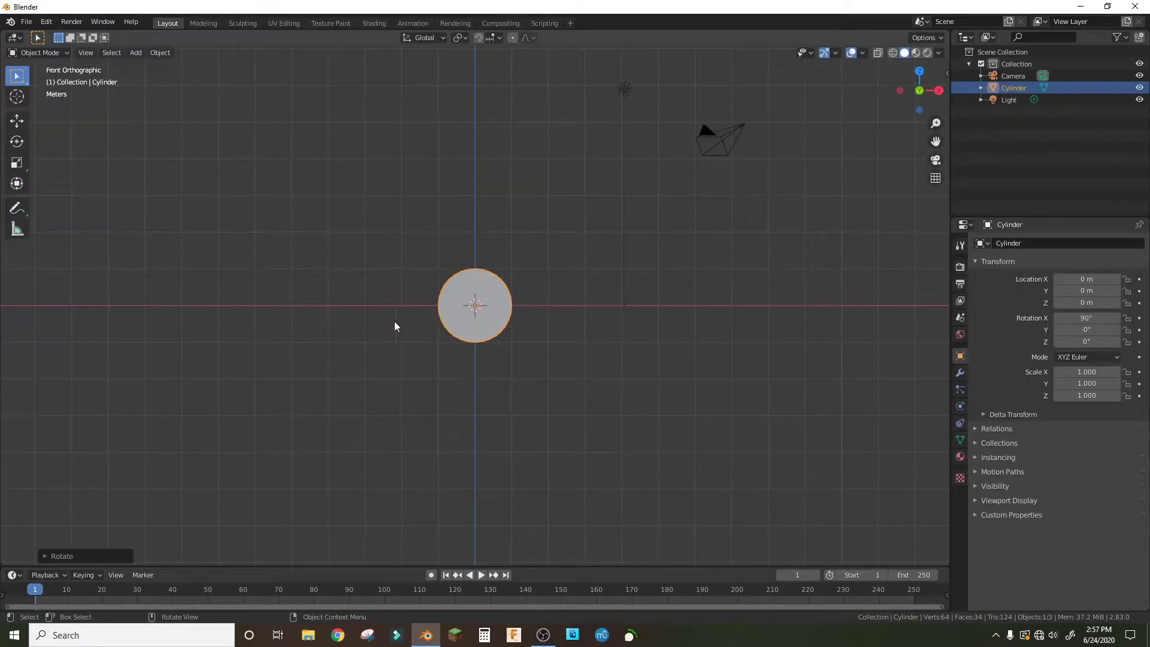
pyautogui.scroll(6, 413, 293)
pyautogui.press('Tab')
pyautogui.scroll(-6, 663, 323)
pyautogui.moveTo(509, 308); pyautogui.dragTo(652, 310, button='middle')
pyautogui.press('s')
pyautogui.press('x')
pyautogui.press('y')
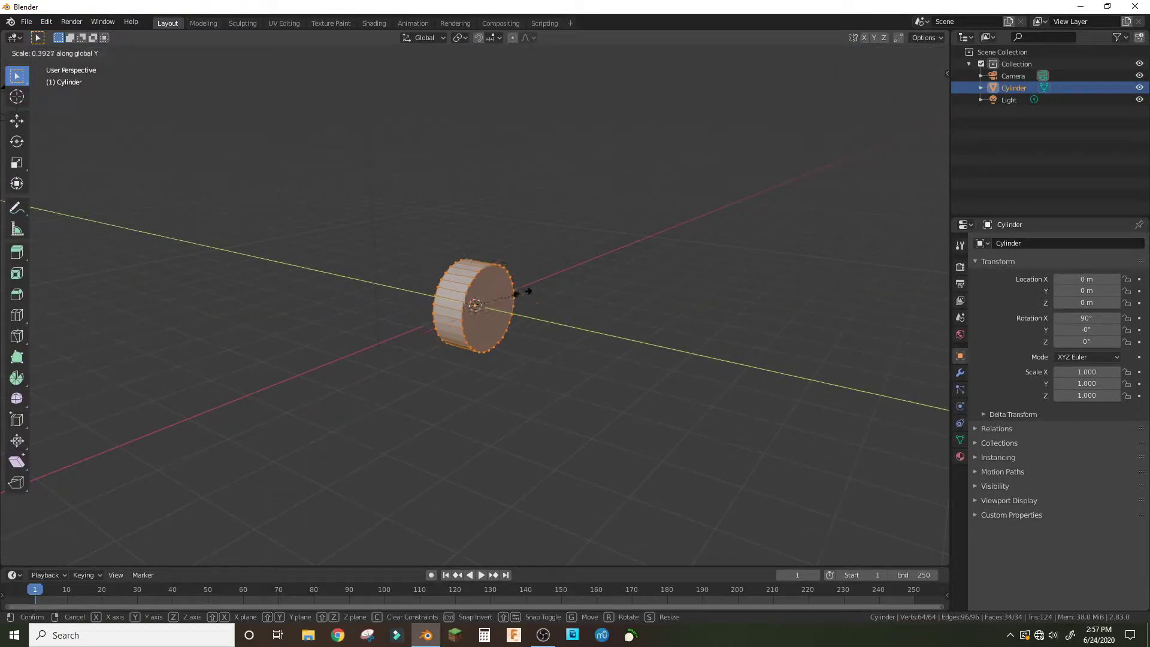
pyautogui.click(480, 292)
pyautogui.moveTo(475, 297); pyautogui.dragTo(521, 307, button='middle')
pyautogui.hotkey('ctrl', 'z')
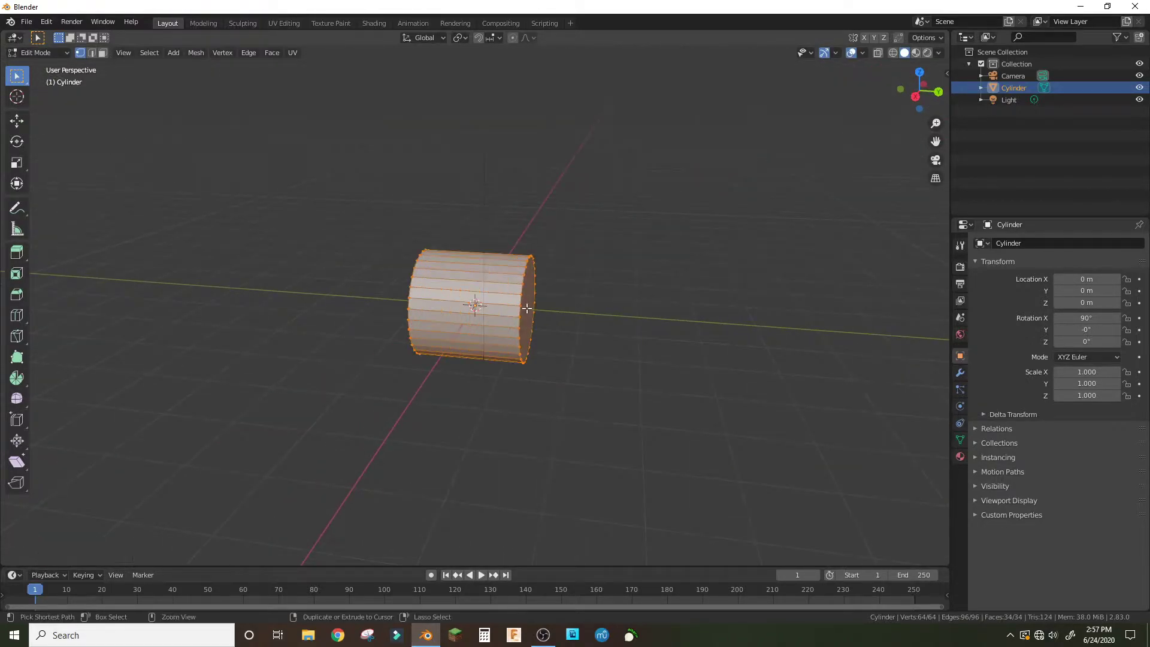
# Step: Scale the cylinder's mesh down along the Y axis into a thin disc
pyautogui.press('s')
pyautogui.press('y')
pyautogui.click(475, 313)
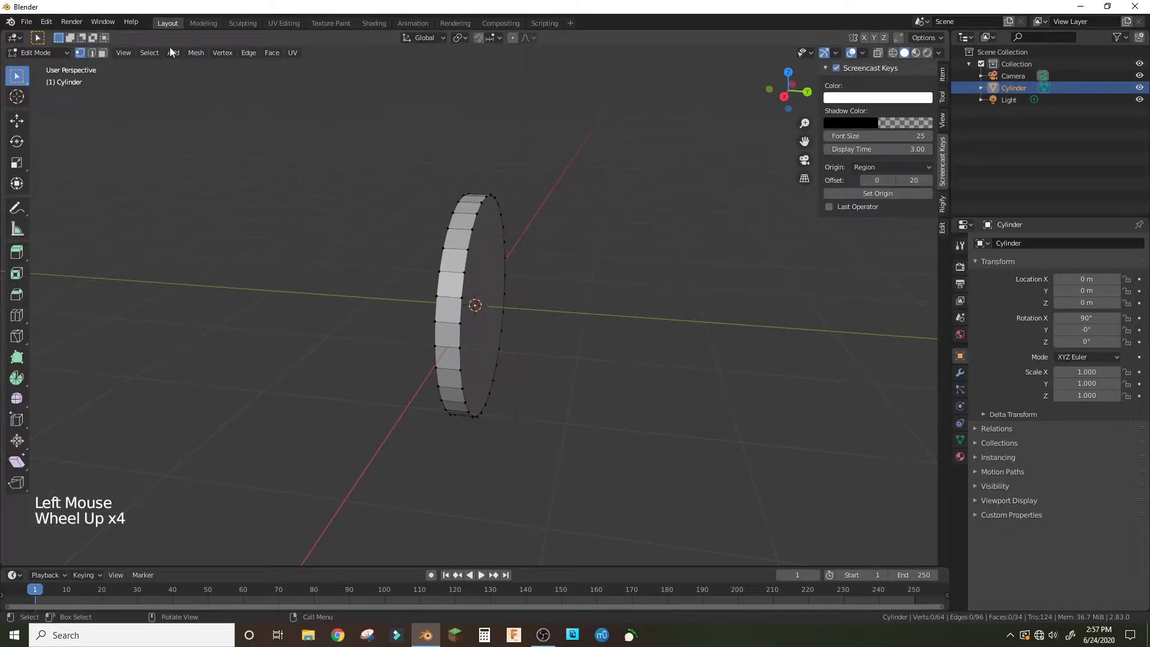
# Step: Select both flat end faces of the disc in face selection mode and inset them by 10 cm
pyautogui.click(102, 53)
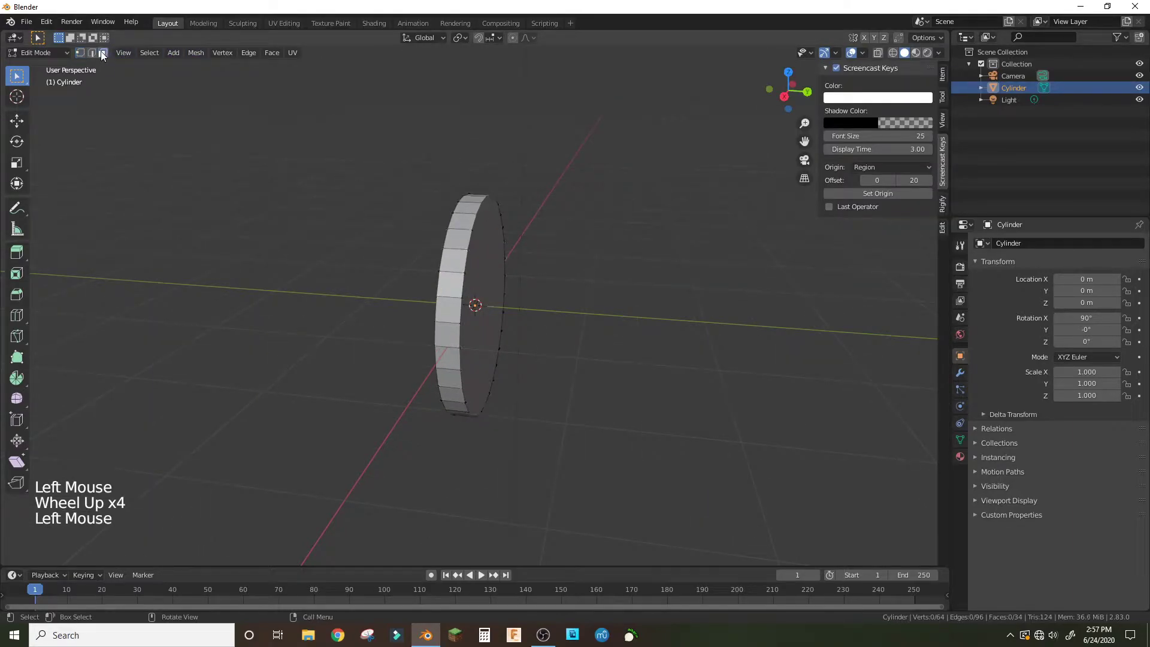
pyautogui.moveTo(497, 292); pyautogui.dragTo(683, 259, button='middle')
pyautogui.scroll(-1, 479, 281)
pyautogui.keyDown('shift'); pyautogui.click(479, 281); pyautogui.keyUp('shift')
pyautogui.keyDown('shift'); pyautogui.scroll(1, 479, 281); pyautogui.keyUp('shift')
pyautogui.moveTo(479, 282); pyautogui.dragTo(546, 213, button='middle')
pyautogui.scroll(-1, 546, 212)
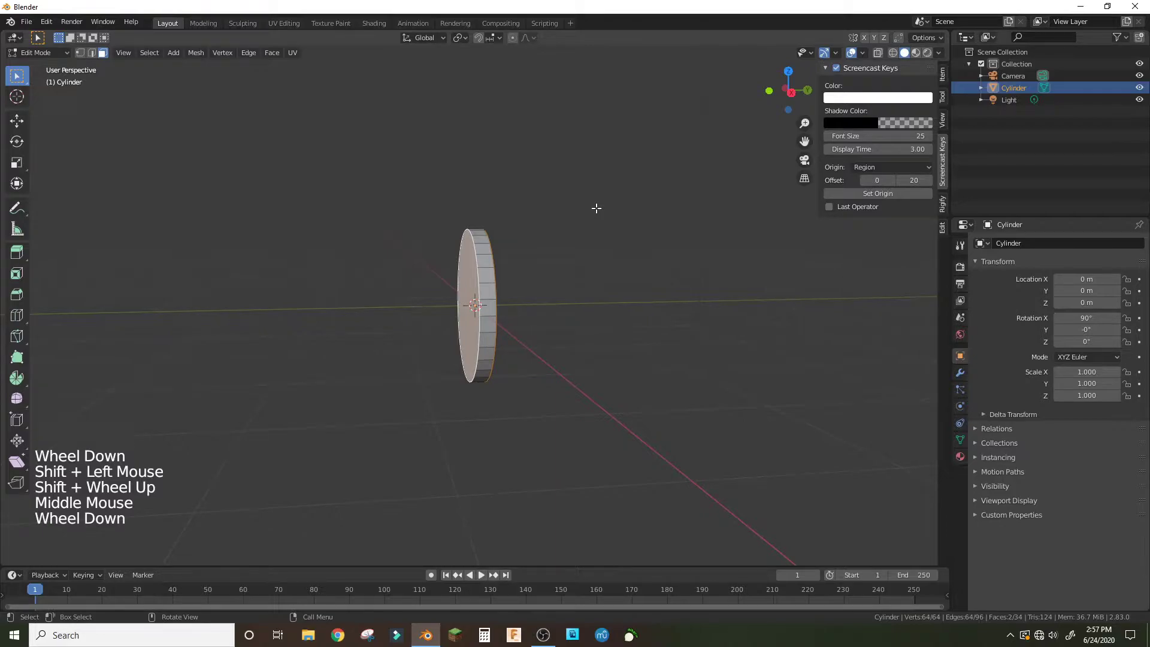
pyautogui.press('i')
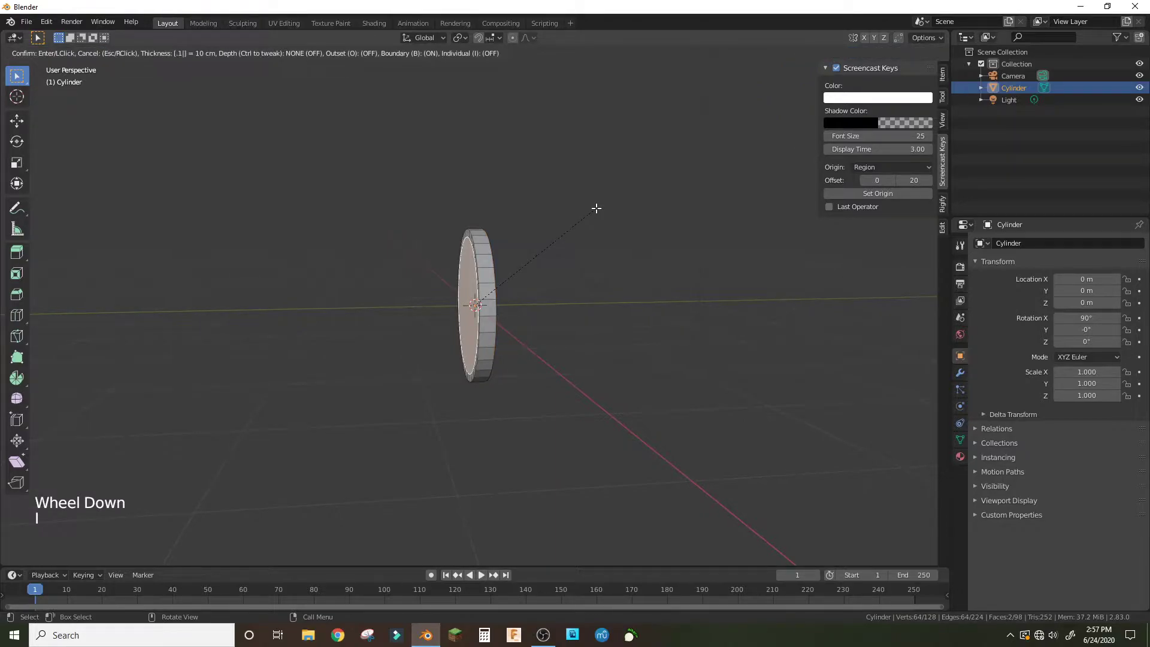
pyautogui.click(595, 207)
# Step: Repeat the inset on both end faces until only a small circle remains at each centre
pyautogui.scroll(-1, 371, 303)
pyautogui.moveTo(371, 304); pyautogui.dragTo(542, 327, button='middle')
pyautogui.scroll(1, 542, 327)
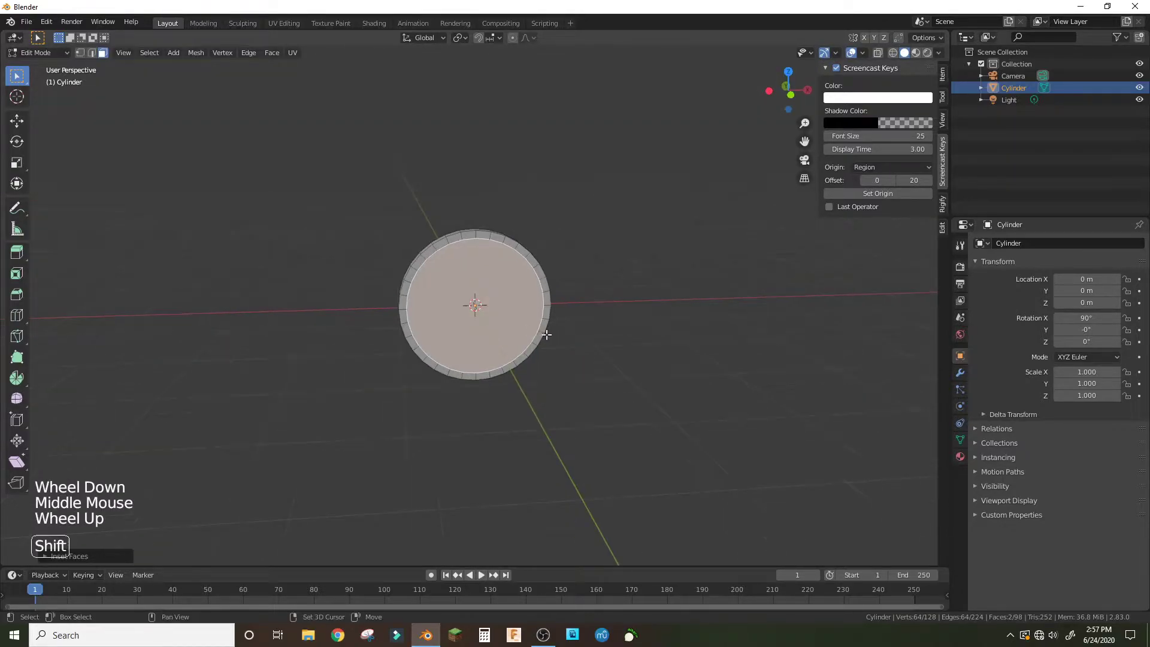
pyautogui.hotkey('shift', 'r')
pyautogui.hotkey('shift', 'r')
pyautogui.hotkey('shift', 'r')
pyautogui.hotkey('shift', 'r')
pyautogui.hotkey('shift', 'r')
pyautogui.hotkey('shift', 'r')
pyautogui.hotkey('shift', 'r')
pyautogui.hotkey('shift', 'r')
pyautogui.hotkey('shift', 'r')
pyautogui.hotkey('shift', 'r')
pyautogui.hotkey('shift', 'r')
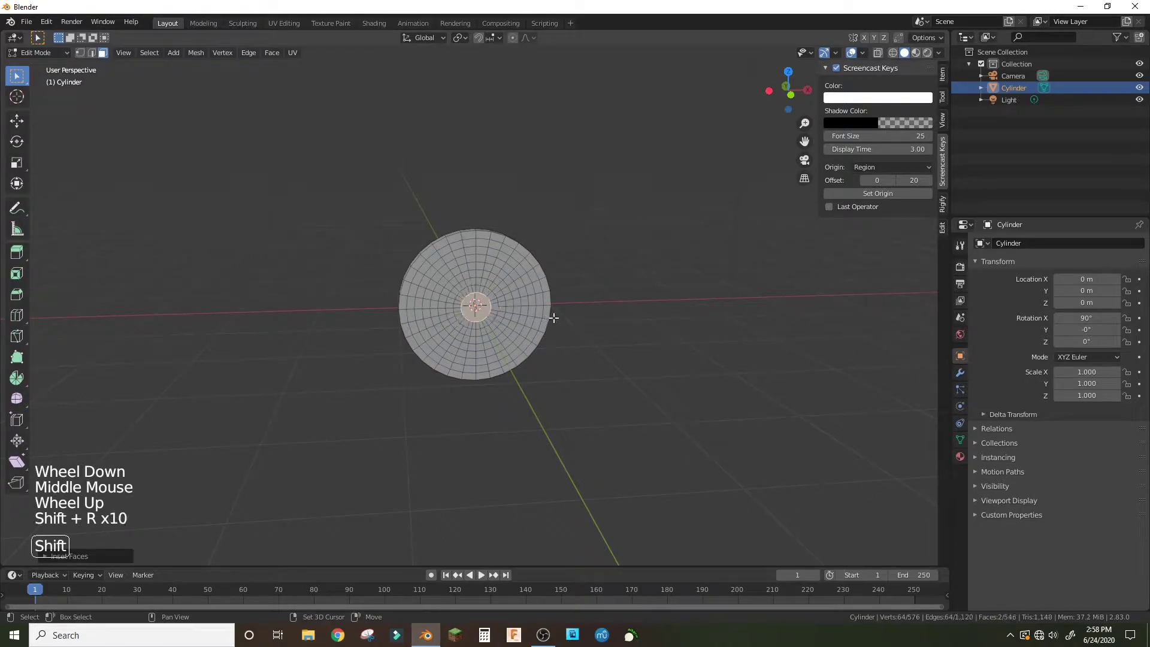
# Step: Turn on proportional editing with the Sphere falloff
pyautogui.moveTo(569, 315); pyautogui.dragTo(222, 263, button='middle')
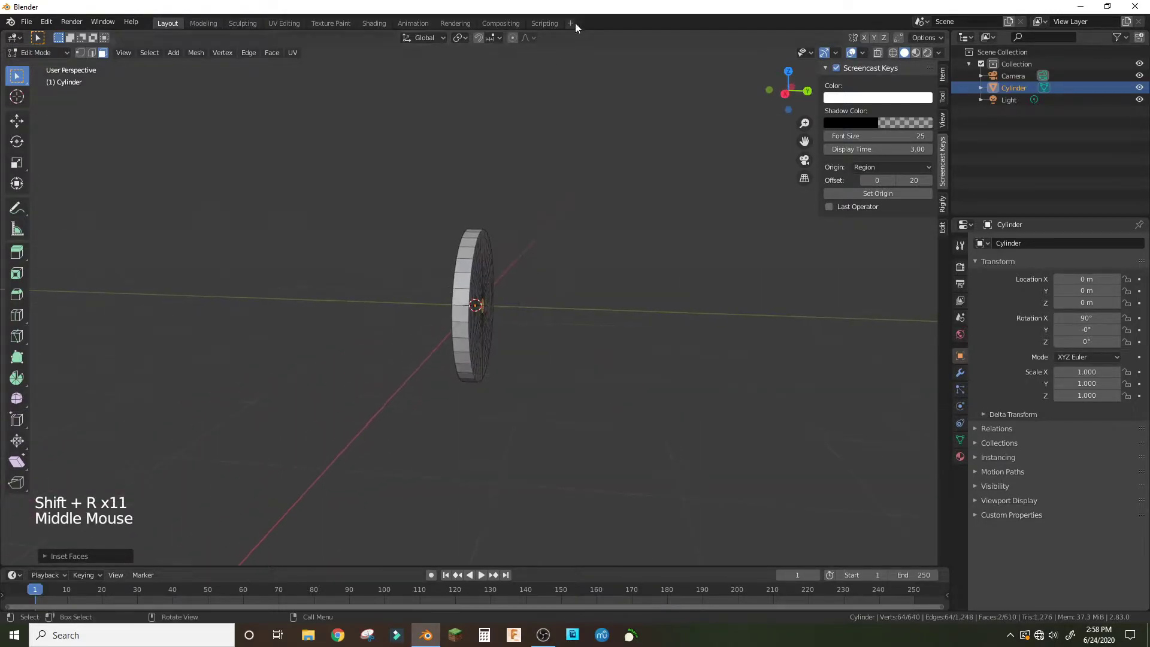
pyautogui.click(514, 38)
pyautogui.click(529, 37)
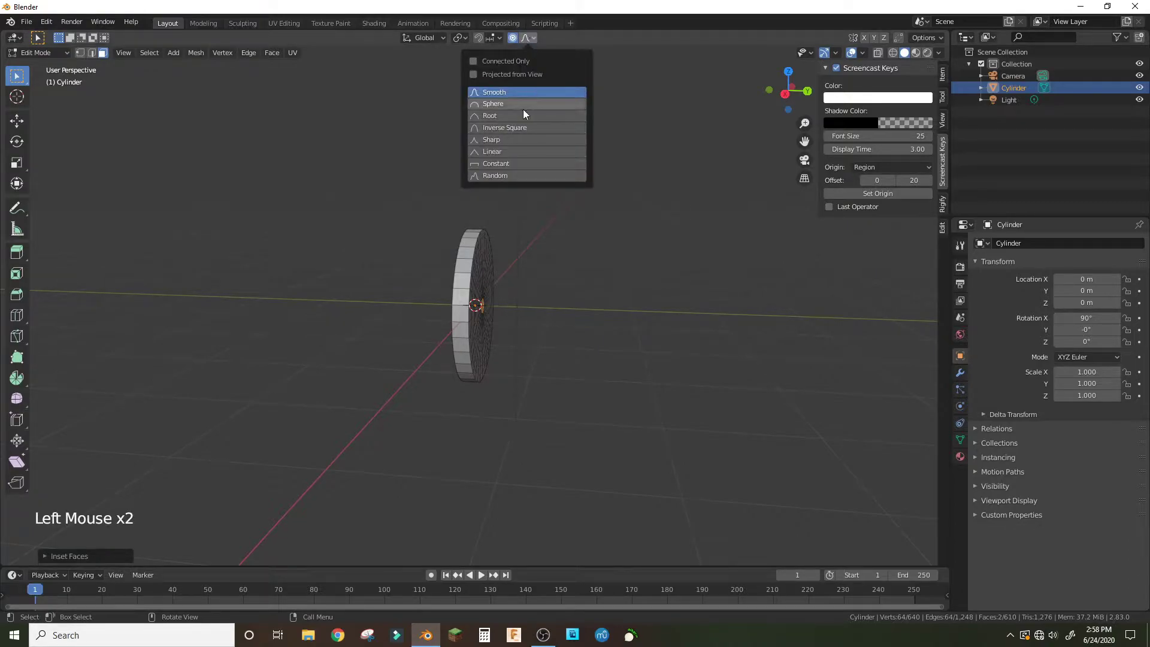
pyautogui.click(520, 101)
# Step: Move both centre faces in the negative Y direction with proportional influence to bulge the disc into a dome
pyautogui.moveTo(568, 262); pyautogui.dragTo(585, 270, button='middle')
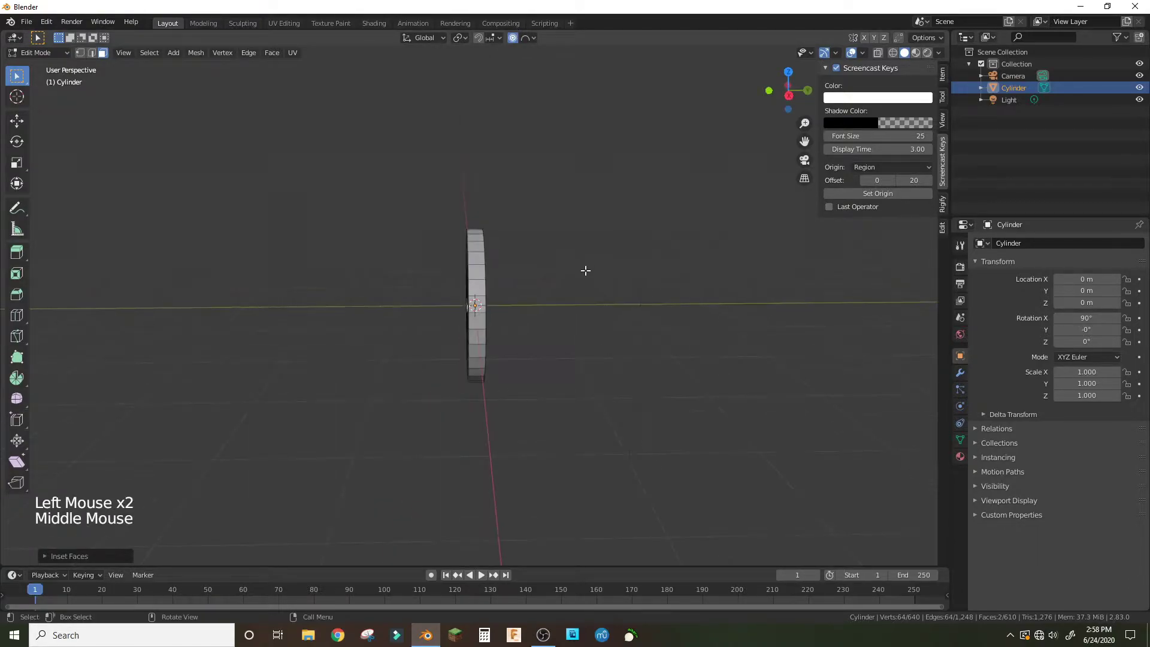
pyautogui.press('KP_3')
pyautogui.press('g')
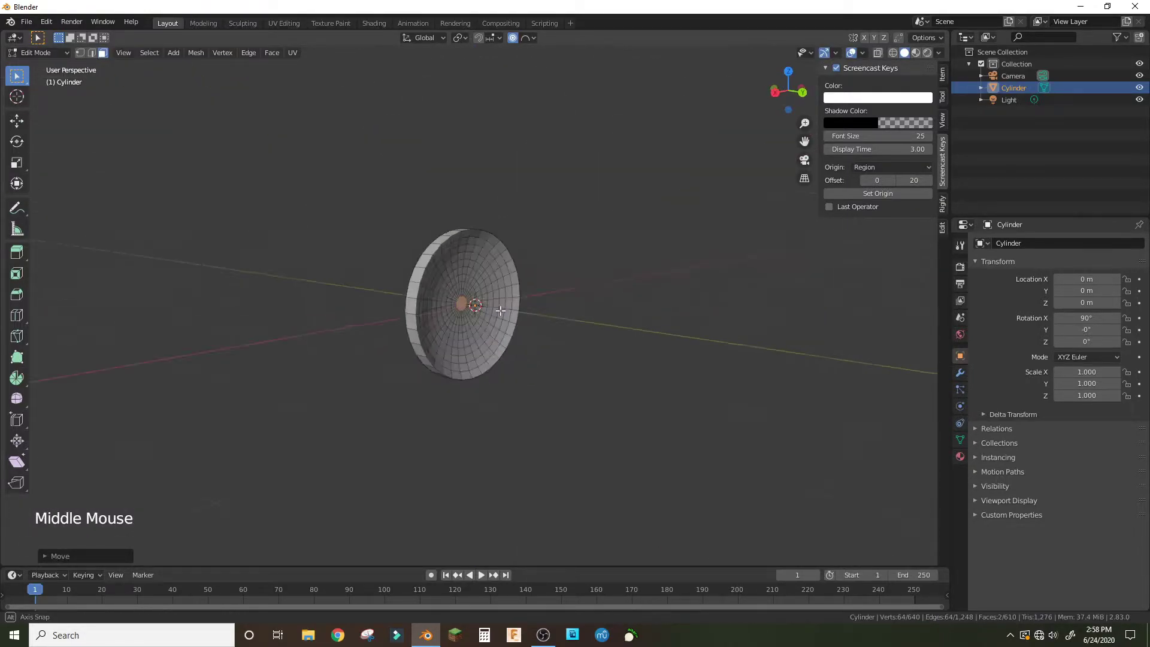
pyautogui.moveTo(520, 326); pyautogui.dragTo(470, 324, button='middle')
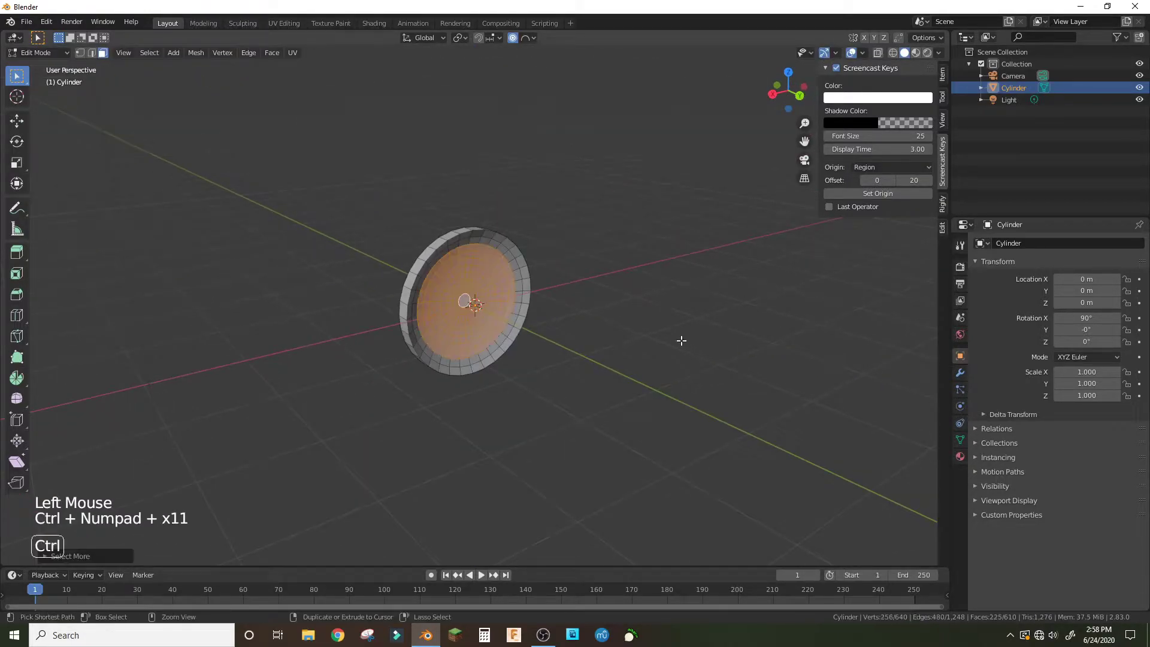
# Step: Select the entire concave back of the disc by growing the selection outward from its centre face
pyautogui.press('ctrl+KP_Add')
pyautogui.press('ctrl+KP_Add')
pyautogui.press('ctrl+KP_Add')
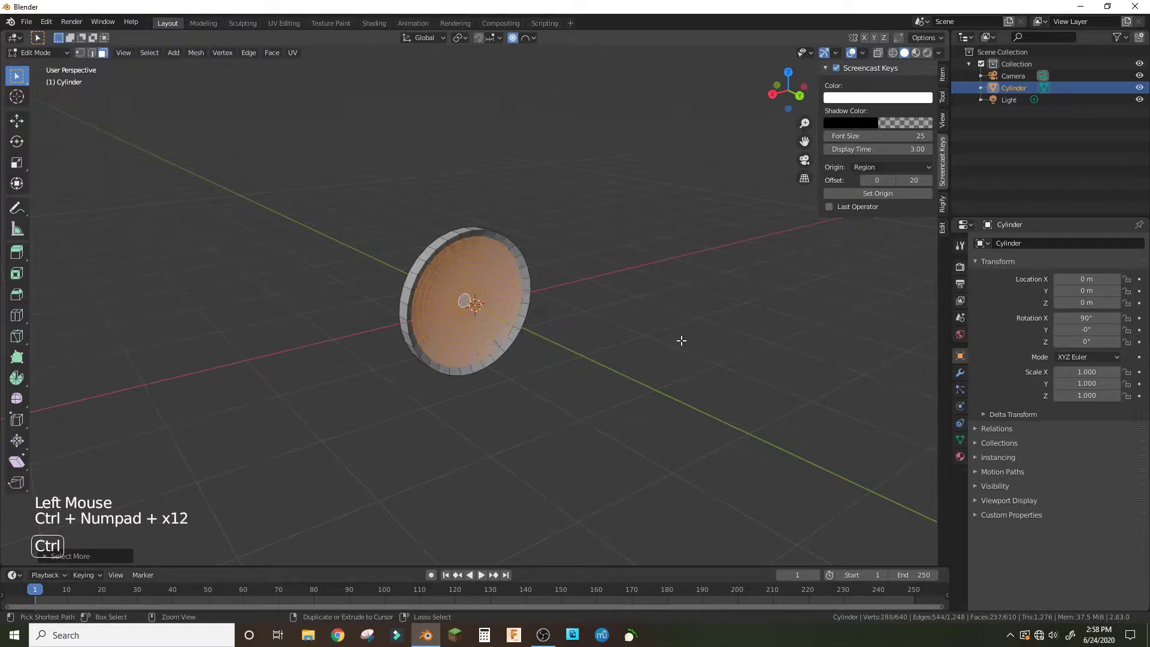
pyautogui.moveTo(568, 324); pyautogui.dragTo(659, 282, button='middle')
pyautogui.scroll(-1, 659, 282)
pyautogui.press('KP_3')
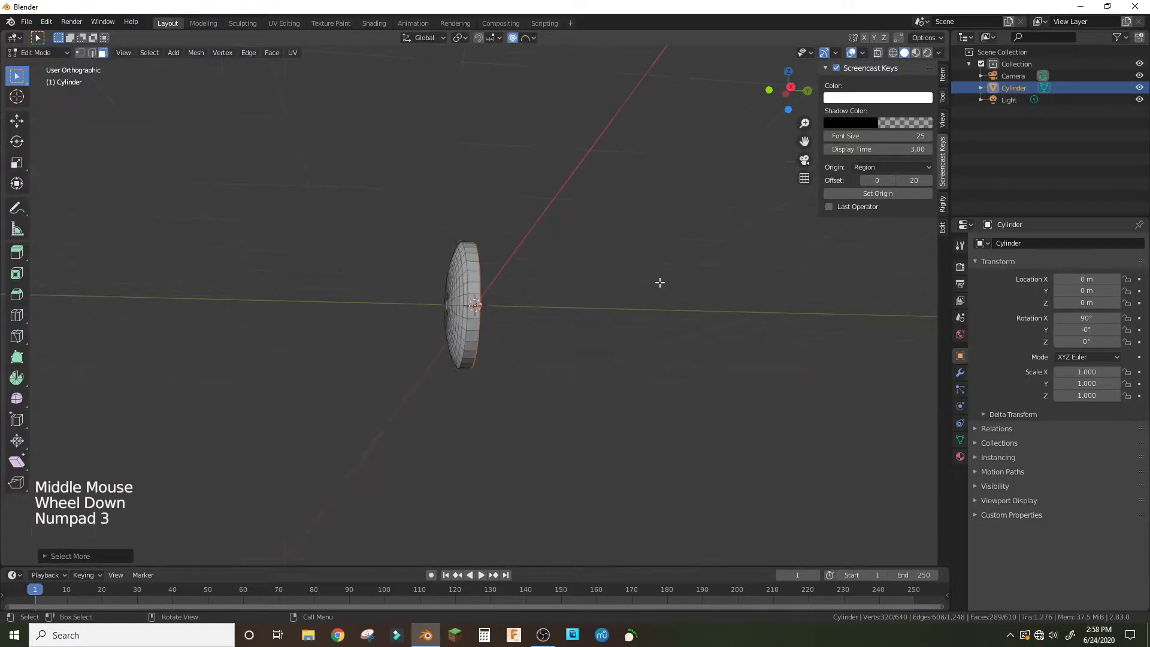
pyautogui.press('g')
pyautogui.press('y')
pyautogui.rightClick(655, 286)
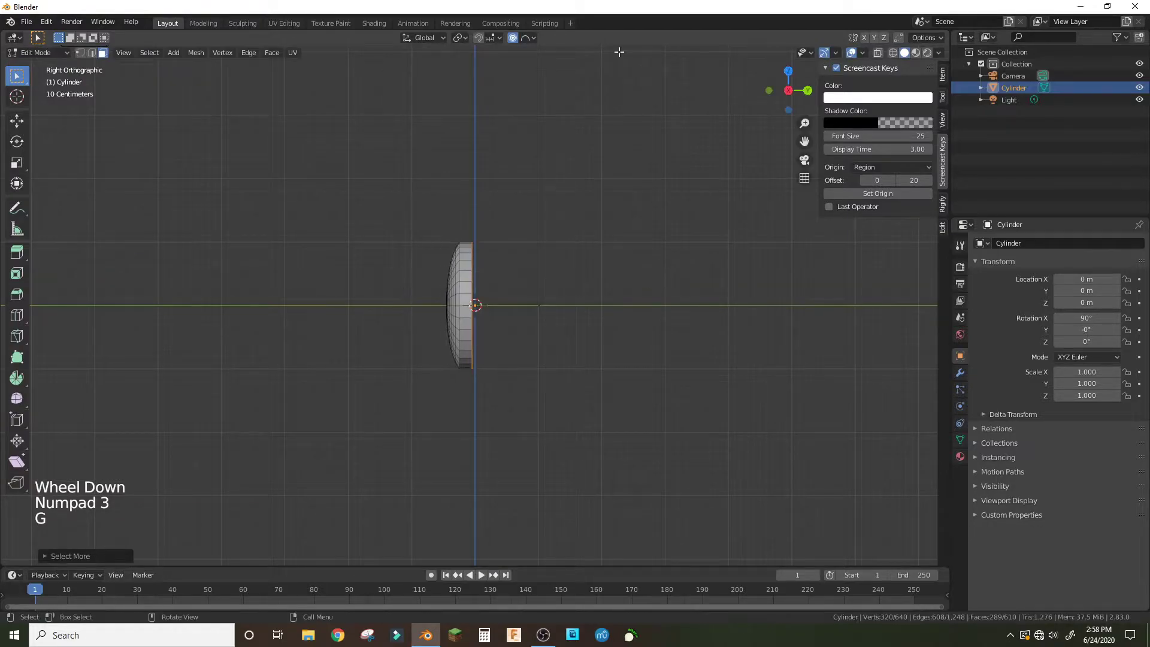
# Step: Turn off proportional editing and move the back faces along negative Y to make the shield thinner
pyautogui.press('o')
pyautogui.press('g')
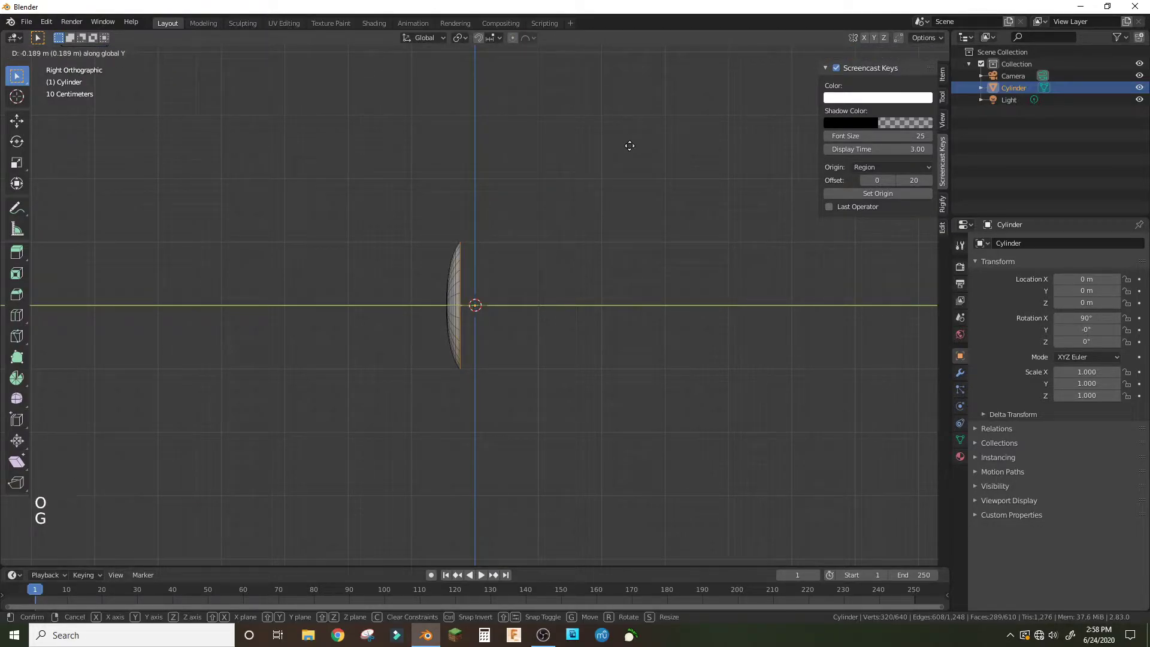
pyautogui.click(633, 141)
# Step: Examine the domed shield from several angles in Object Mode and return to Edit Mode
pyautogui.moveTo(569, 200); pyautogui.dragTo(896, 222, button='middle')
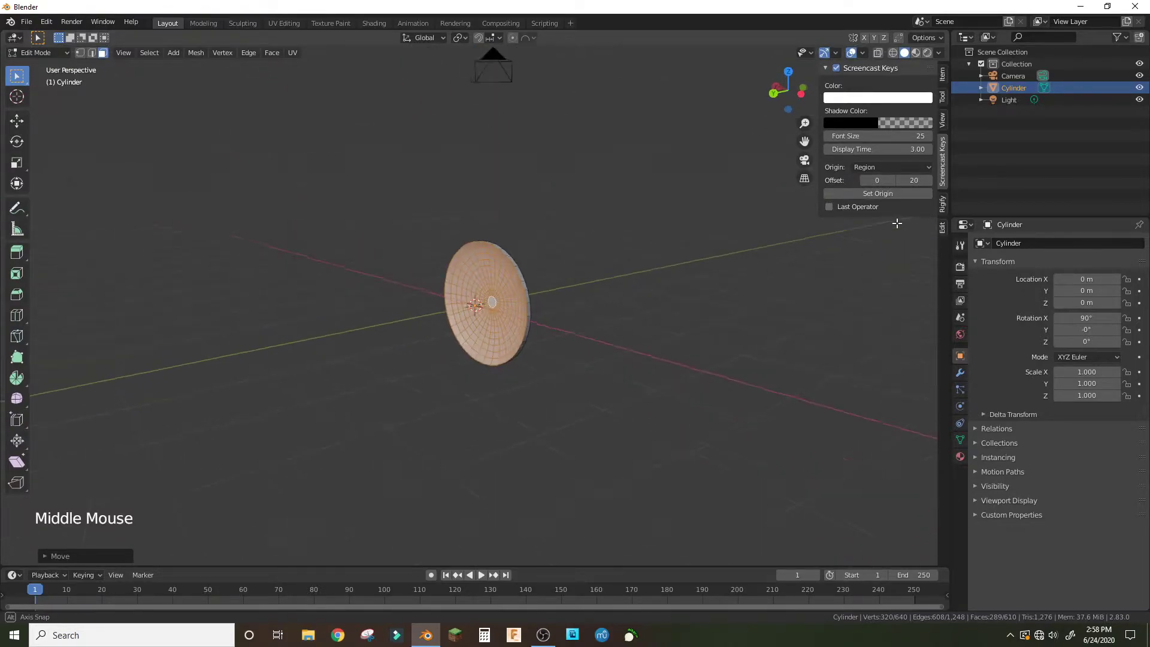
pyautogui.click(597, 277)
pyautogui.moveTo(598, 277); pyautogui.dragTo(132, 38, button='middle')
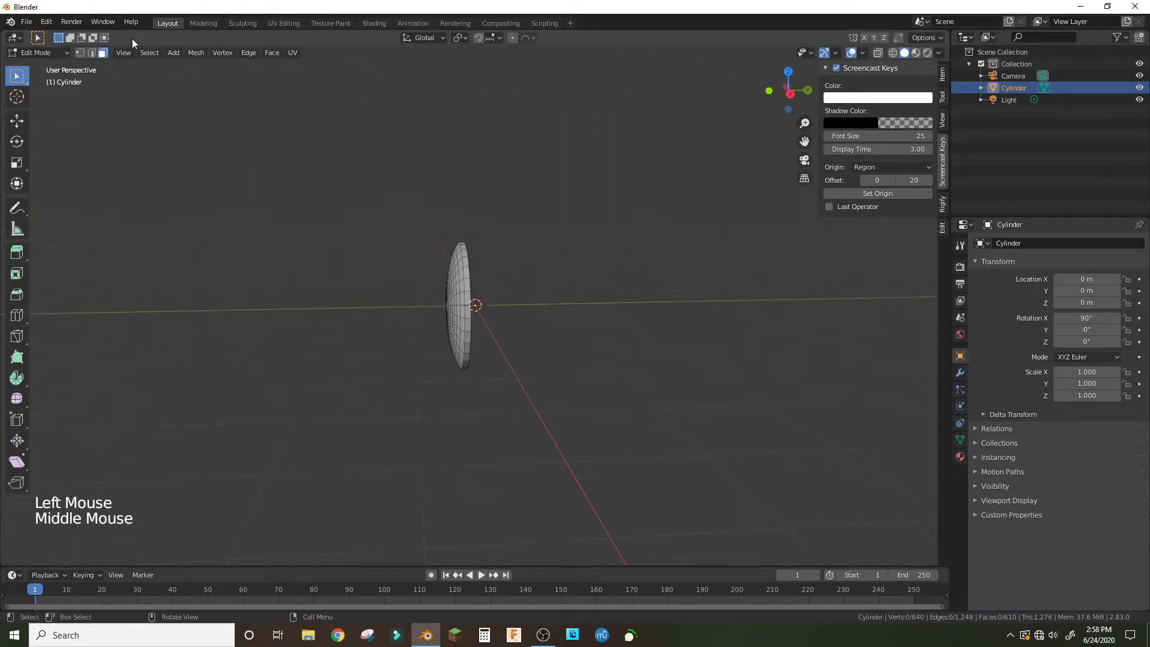
pyautogui.click(36, 52)
pyautogui.click(30, 69)
pyautogui.moveTo(397, 197); pyautogui.dragTo(1, 20, button='middle')
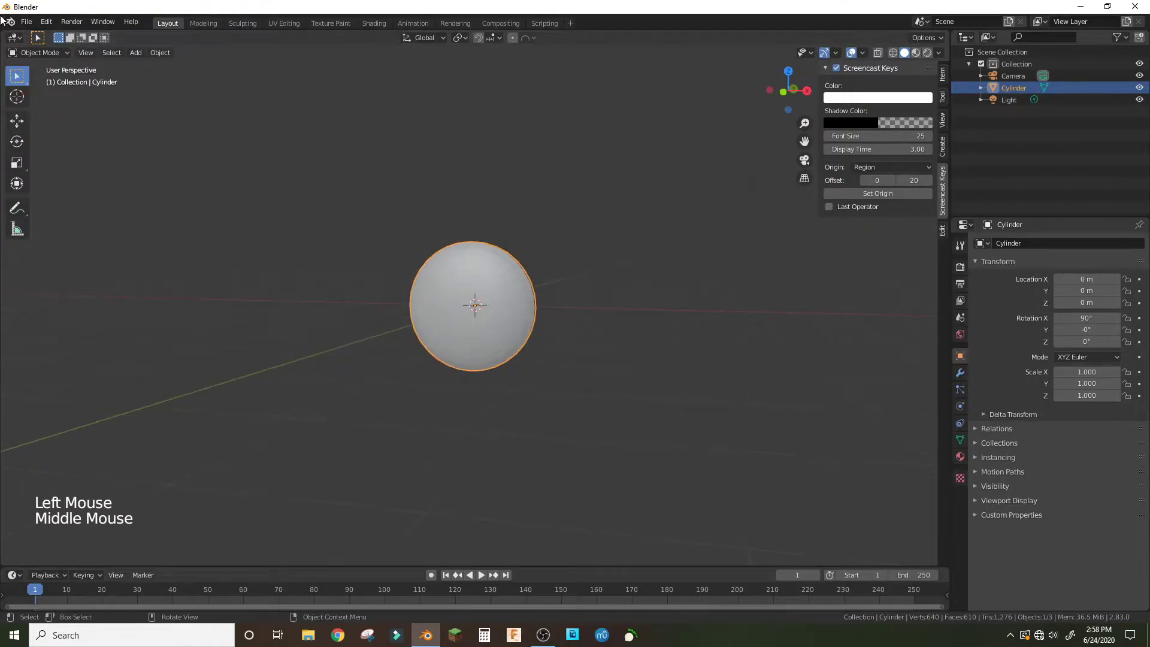
pyautogui.click(33, 52)
pyautogui.click(37, 81)
# Step: Select the centre face and its surrounding ring on the shield's front and extrude them outward as a boss
pyautogui.scroll(5, 462, 288)
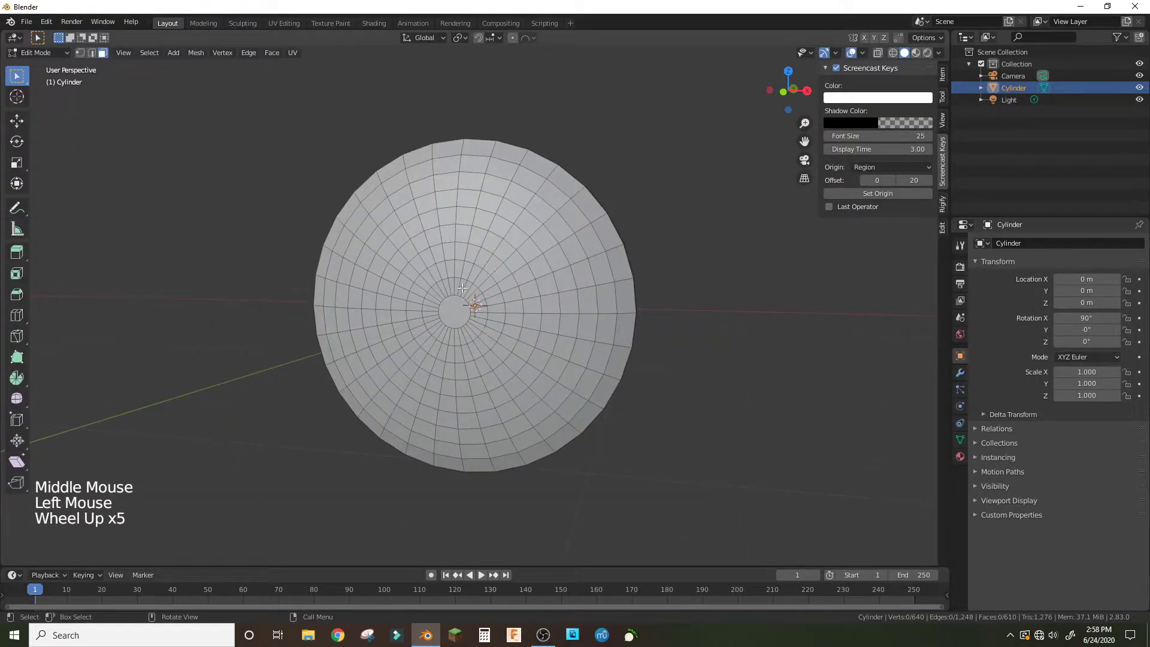
pyautogui.click(461, 294)
pyautogui.moveTo(461, 294); pyautogui.dragTo(806, 263, button='middle')
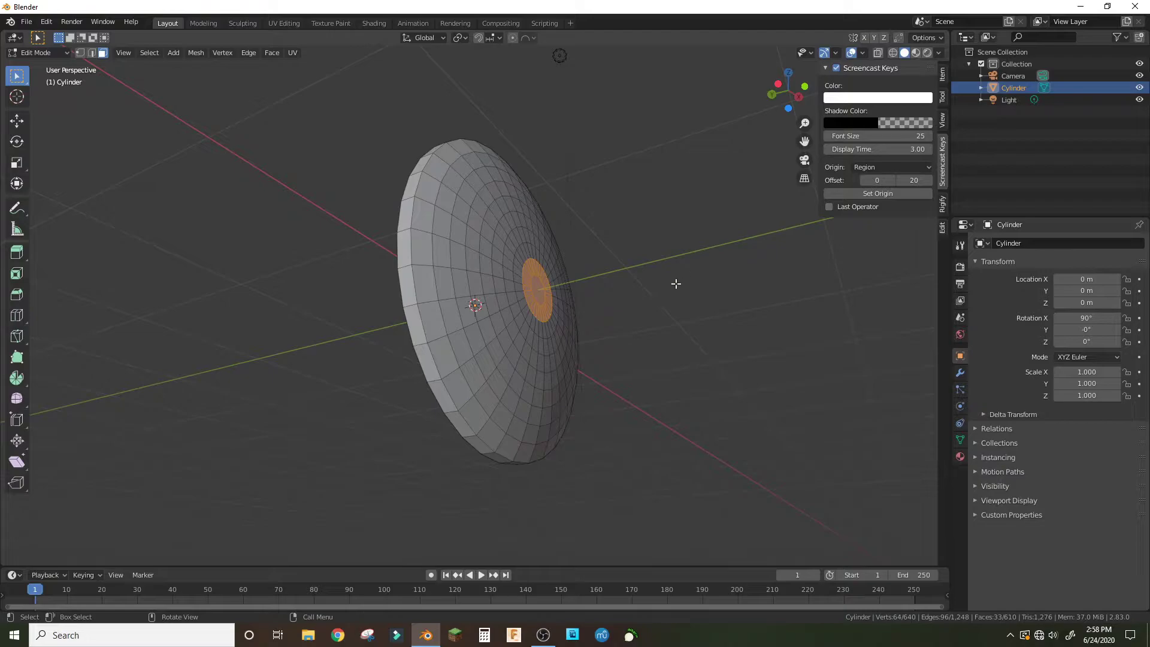
pyautogui.press('e')
pyautogui.click(639, 293)
# Step: Adjust the boss's height by moving its front faces along the Y axis
pyautogui.moveTo(638, 293); pyautogui.dragTo(706, 345, button='middle')
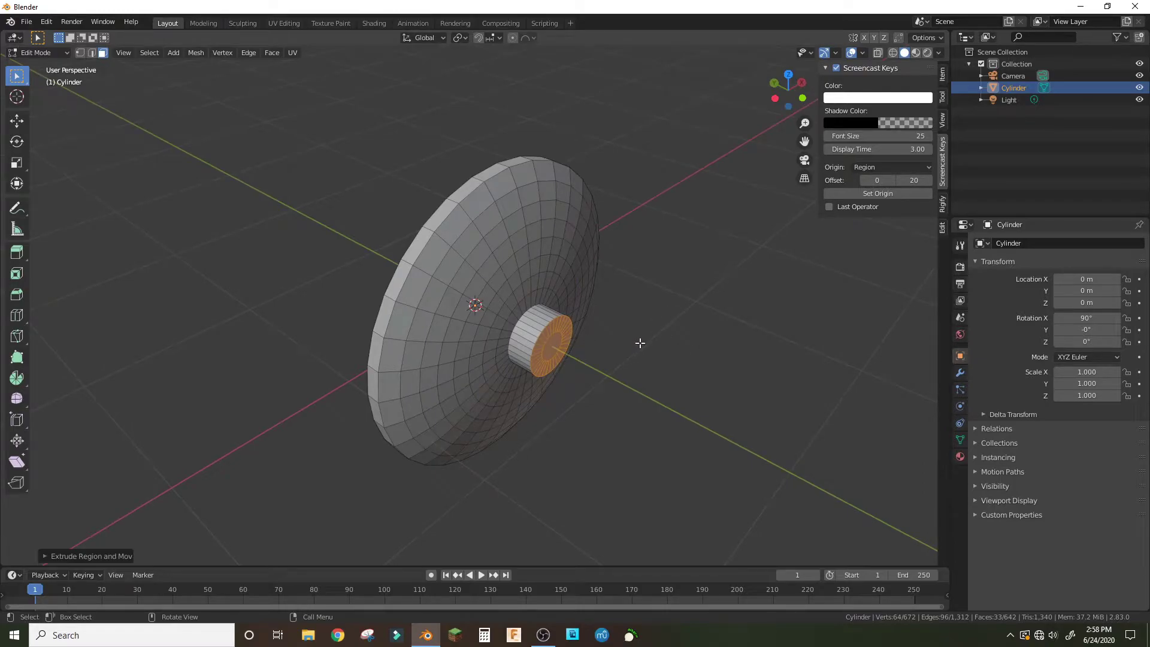
pyautogui.press('g')
pyautogui.press('y')
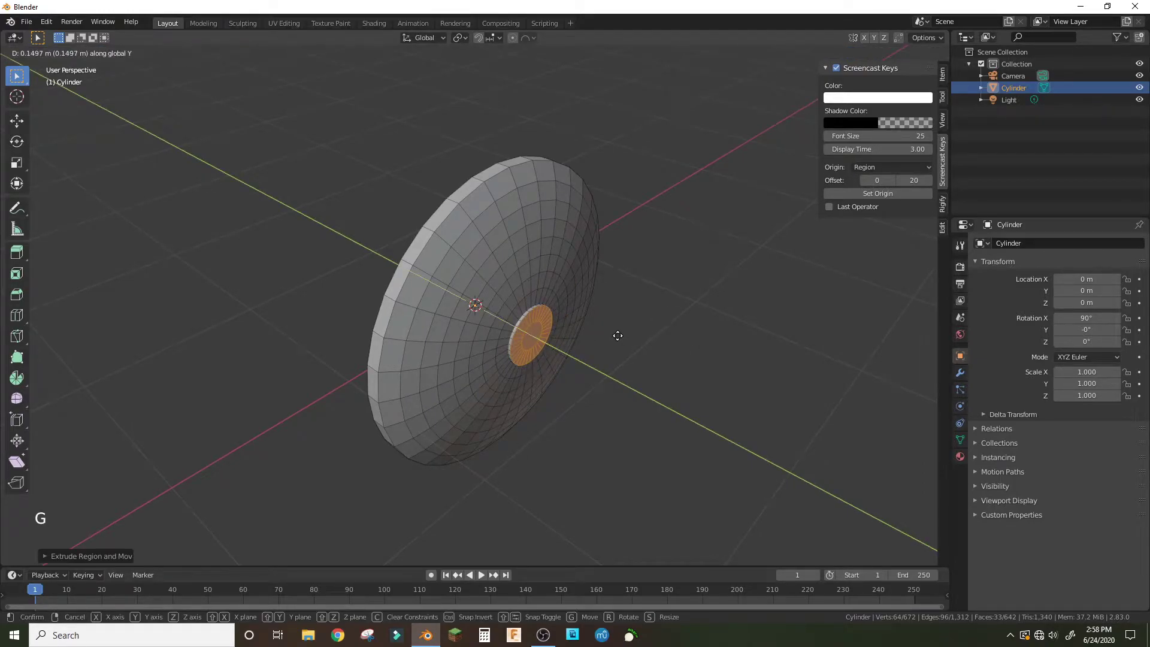
pyautogui.click(641, 337)
# Step: Pull the boss's centre face outward along the Y axis to form a tapered cone
pyautogui.moveTo(642, 337); pyautogui.dragTo(533, 296, button='middle')
pyautogui.press('g')
pyautogui.press('y')
pyautogui.click(704, 336)
# Step: Merge the vertices around the cone's tip into a single centre point using vertex selection mode
pyautogui.click(80, 53)
pyautogui.moveTo(383, 233); pyautogui.dragTo(566, 221, button='middle')
pyautogui.press(',')
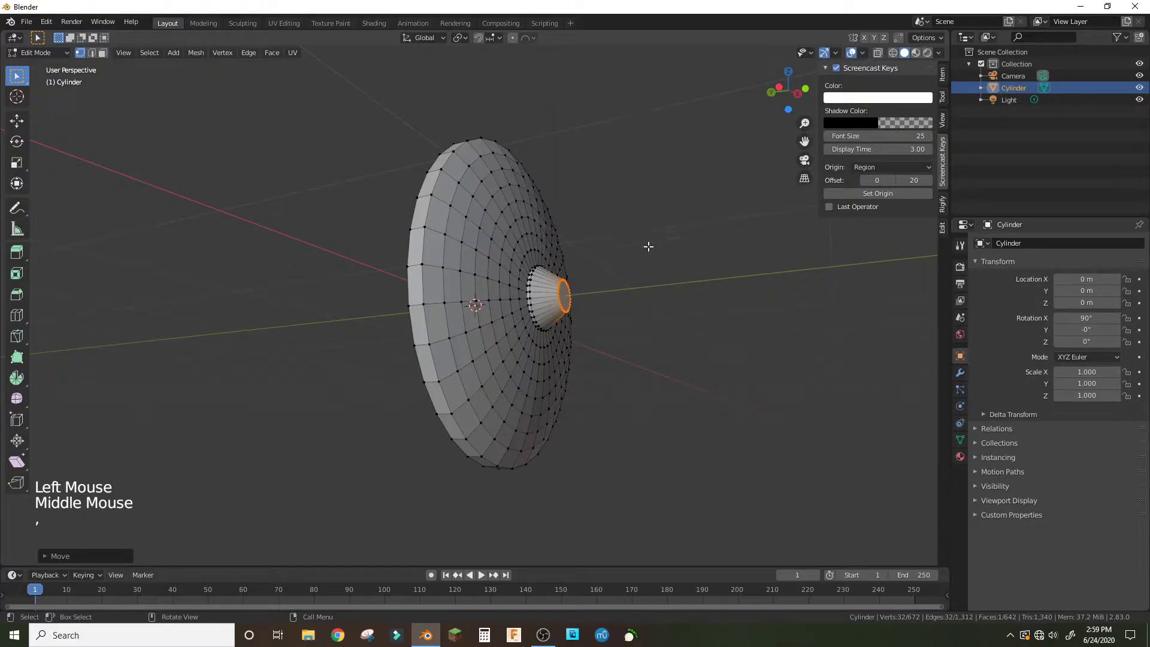
pyautogui.press('m')
pyautogui.click(628, 250)
# Step: Examine the shield and its pointed boss in Object Mode, return to Edit Mode and check the mesh up close
pyautogui.moveTo(628, 250); pyautogui.dragTo(498, 265, button='middle')
pyautogui.click(49, 62)
pyautogui.click(45, 60)
pyautogui.click(42, 53)
pyautogui.click(43, 66)
pyautogui.scroll(1, 395, 236)
pyautogui.moveTo(398, 237); pyautogui.dragTo(458, 263, button='middle')
pyautogui.click(45, 56)
pyautogui.click(37, 80)
pyautogui.scroll(1, 539, 281)
pyautogui.moveTo(538, 282); pyautogui.dragTo(690, 277, button='middle')
pyautogui.scroll(-1, 691, 277)
# Step: Select the whole shield mesh, create a new material for it and set its base color to orange
pyautogui.press('a')
pyautogui.moveTo(803, 276); pyautogui.dragTo(670, 293, button='middle')
pyautogui.scroll(-3, 670, 292)
pyautogui.press('KP_1')
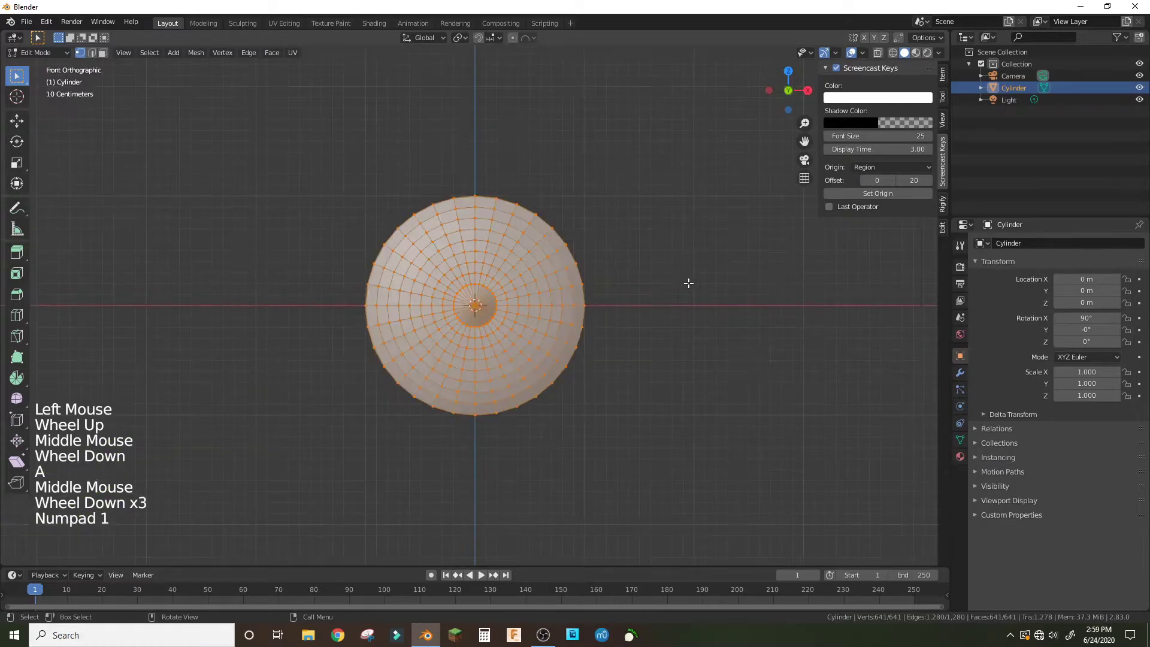
pyautogui.click(960, 456)
pyautogui.click(1057, 294)
pyautogui.click(1096, 431)
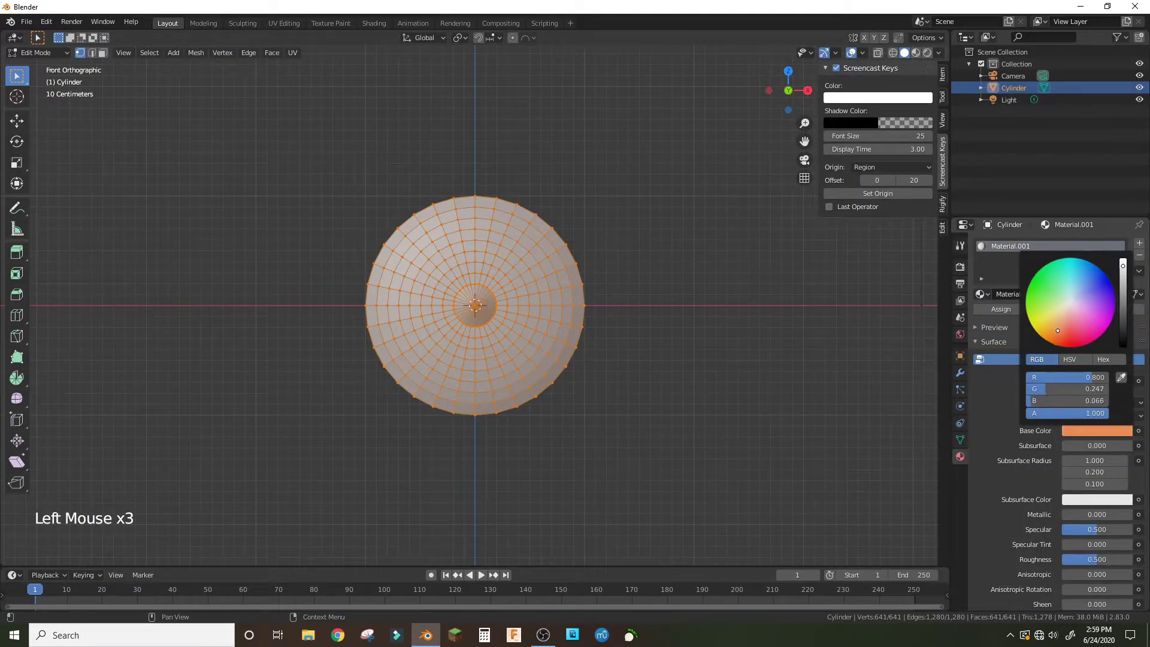
pyautogui.moveTo(1057, 331); pyautogui.dragTo(1056, 330)
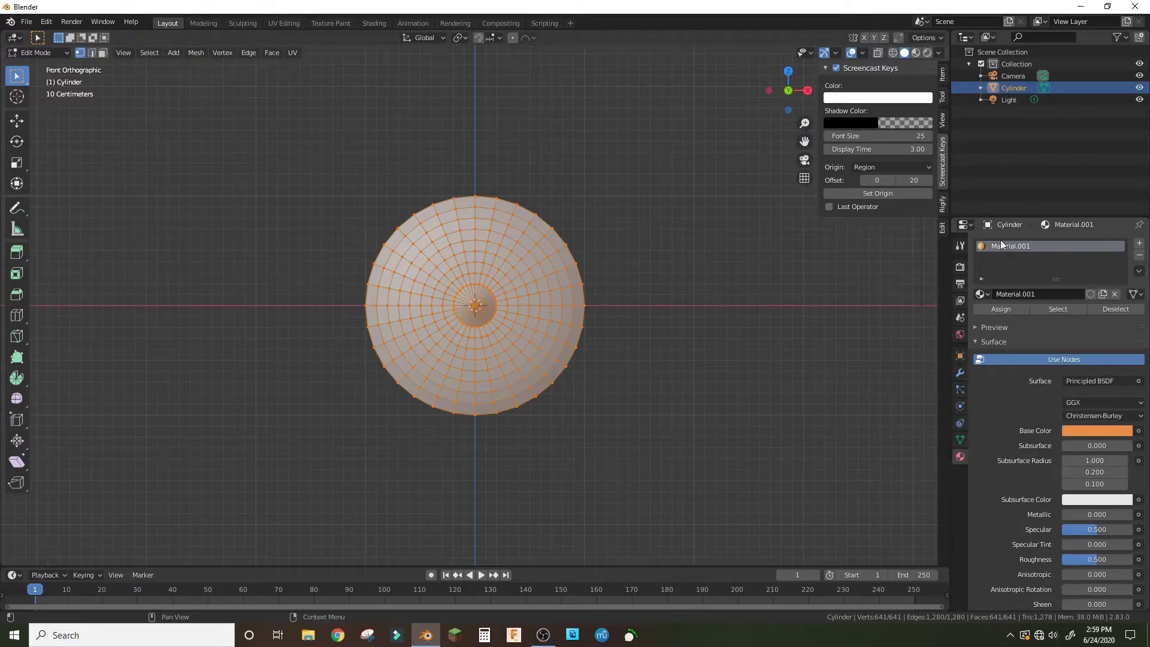
# Step: Darken the shield material's orange base color and show the model in Material Preview shading
pyautogui.click(1078, 426)
pyautogui.moveTo(1067, 315); pyautogui.dragTo(1056, 325)
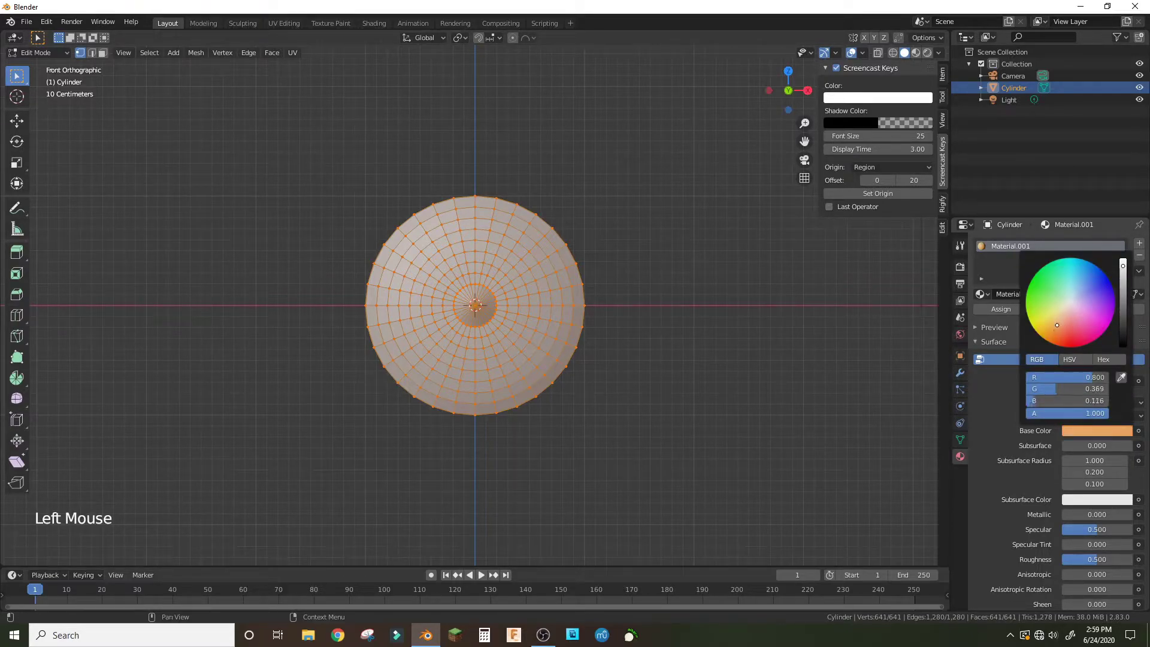
pyautogui.click(1124, 280)
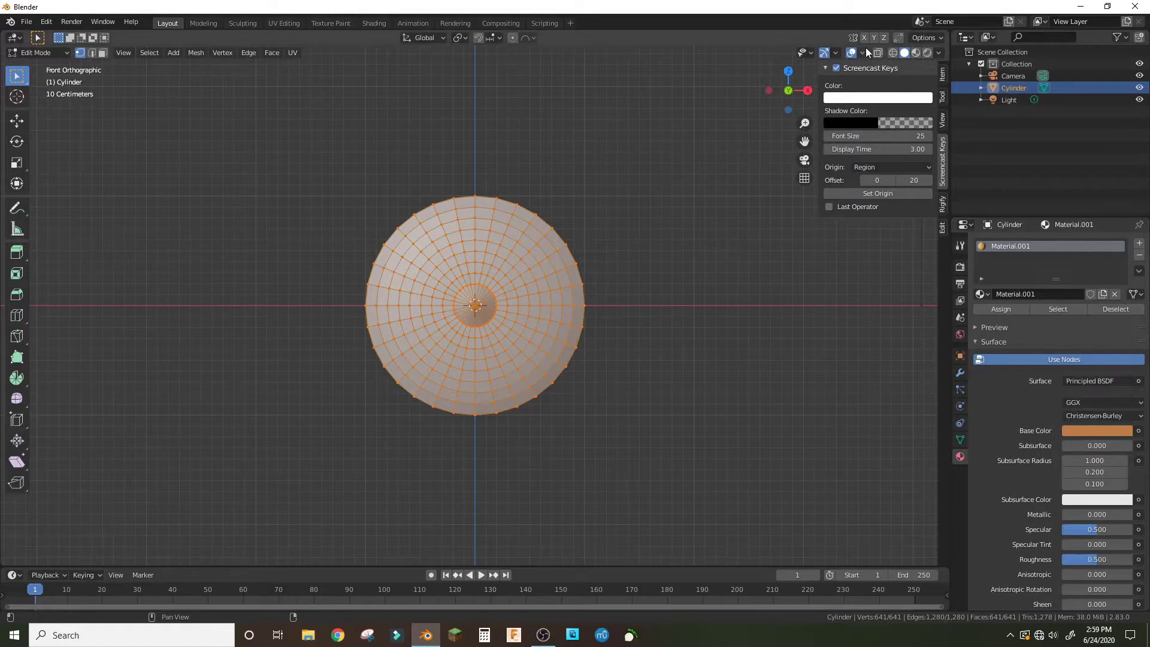
pyautogui.click(915, 53)
pyautogui.click(649, 279)
pyautogui.moveTo(676, 269)
pyautogui.mouseDown(button='middle')
pyautogui.moveTo(703, 258)
pyautogui.moveTo(523, 239)
pyautogui.moveTo(879, 330)
pyautogui.moveTo(783, 252)
pyautogui.moveTo(684, 214)
pyautogui.mouseUp(button='middle')
# Step: Select the boss's tip vertex in front view and grow the selection to cover the whole cone
pyautogui.press('KP_1')
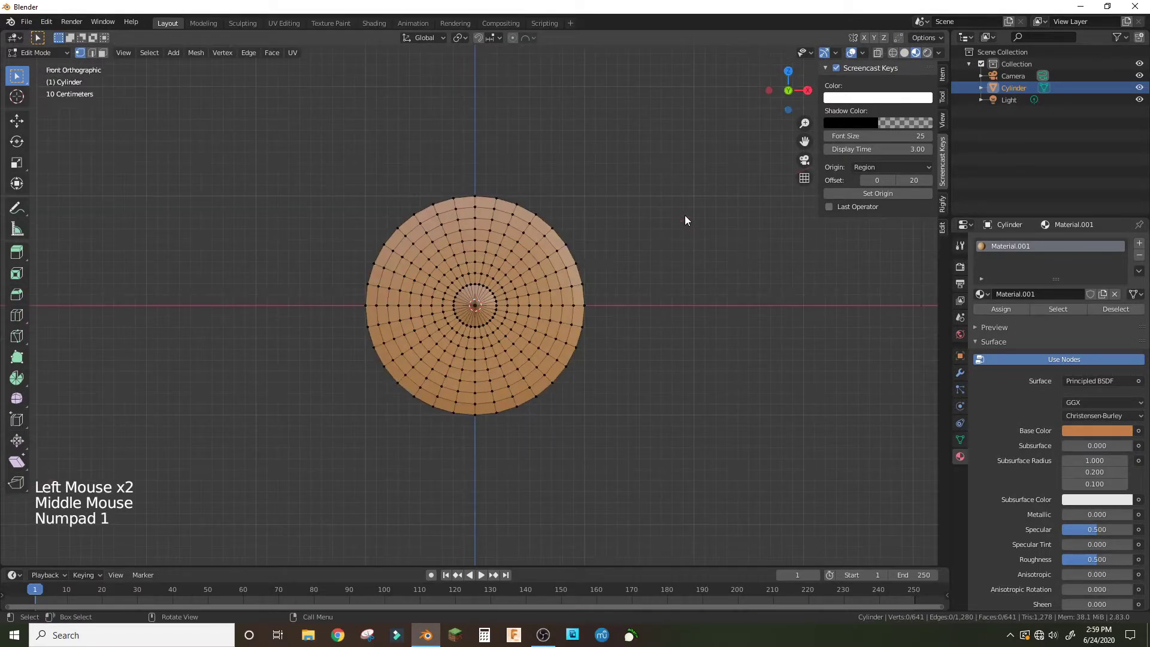
pyautogui.click(474, 307)
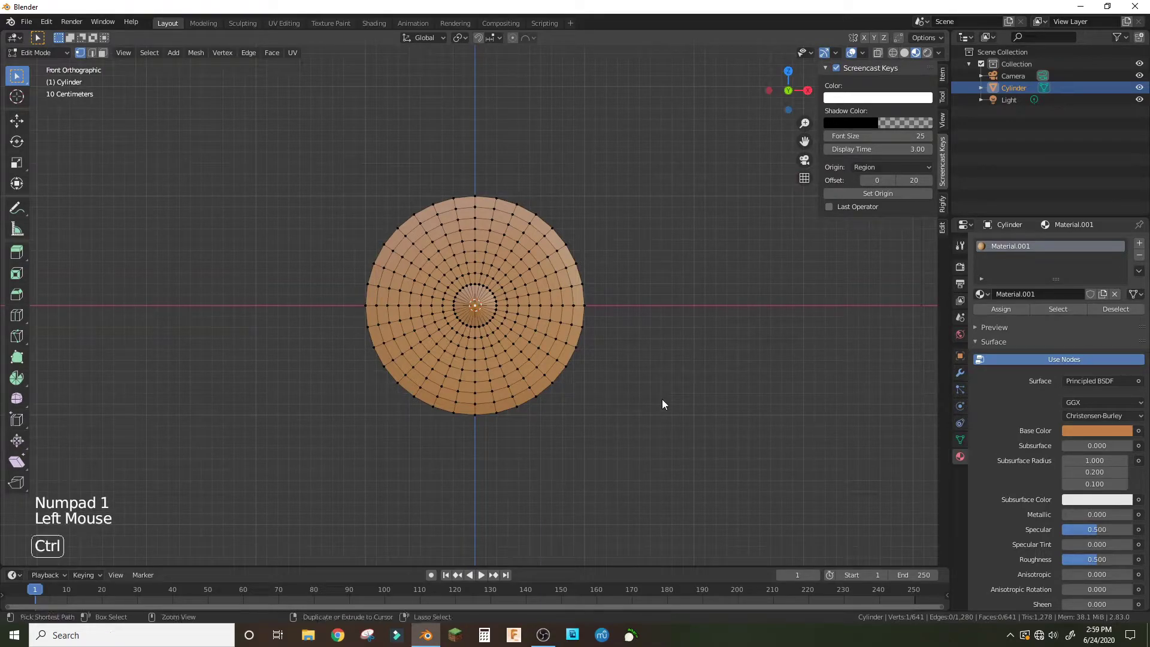
pyautogui.press('ctrl+KP_Add')
pyautogui.press('ctrl+KP_Add')
pyautogui.press('ctrl+KP_Add')
pyautogui.moveTo(829, 230); pyautogui.dragTo(552, 275, button='middle')
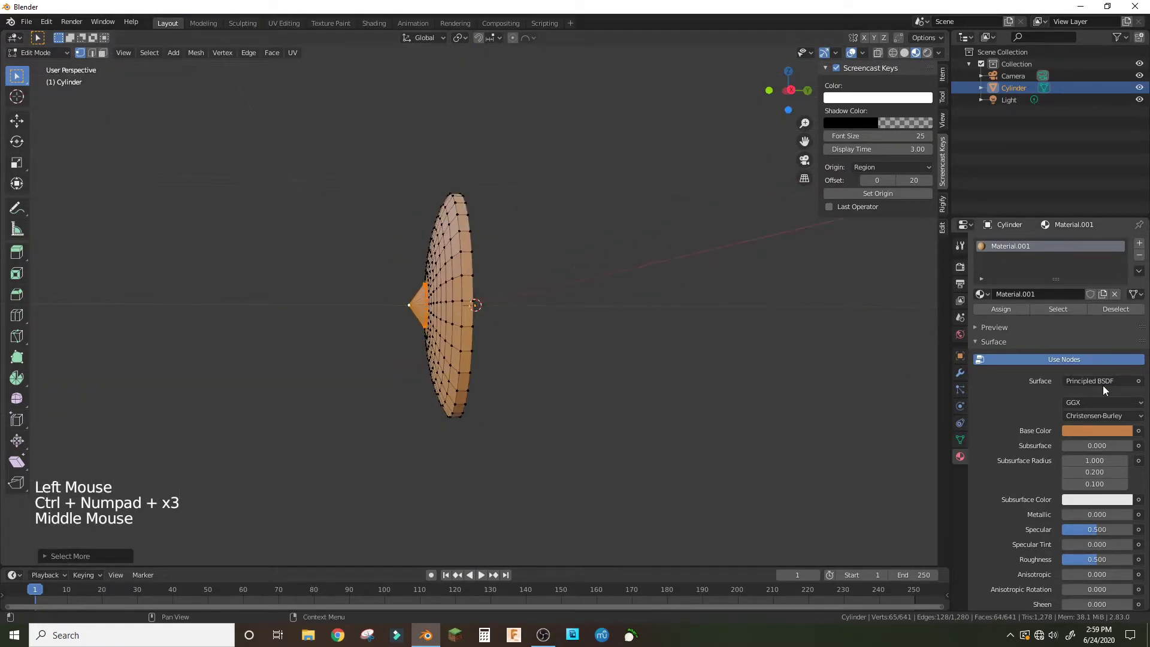
# Step: Add a second material with a light base color, Metallic 0.433 and Roughness 0, and assign it to the cone
pyautogui.click(1138, 243)
pyautogui.click(1072, 318)
pyautogui.click(1099, 455)
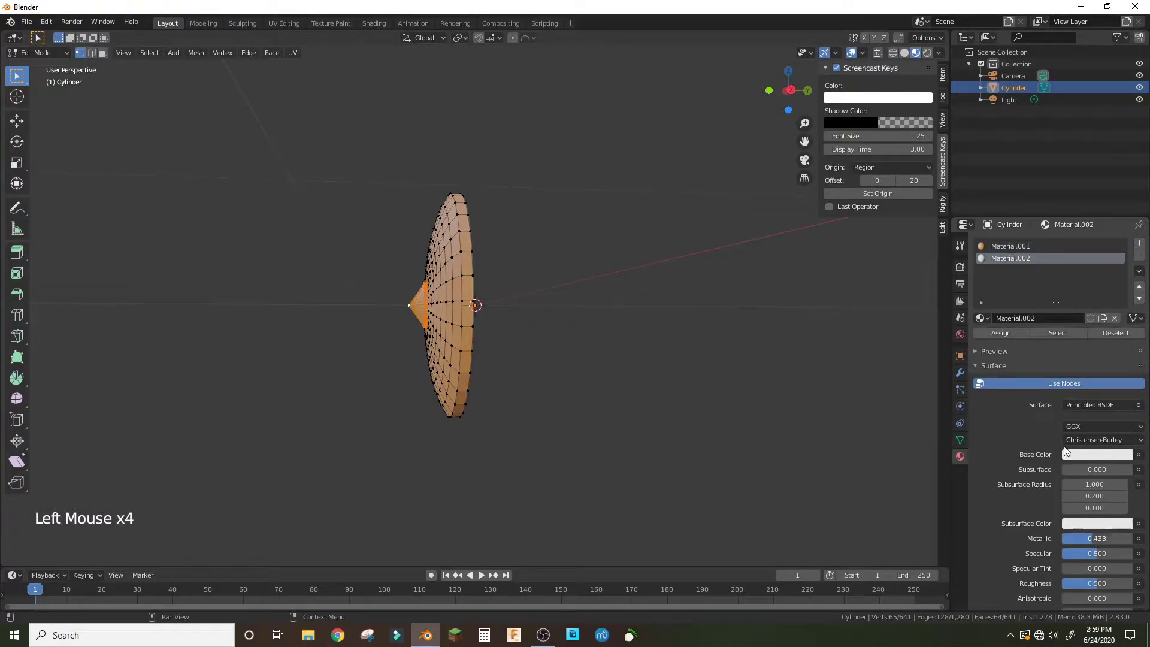
pyautogui.click(990, 335)
pyautogui.moveTo(570, 336); pyautogui.dragTo(931, 437, button='middle')
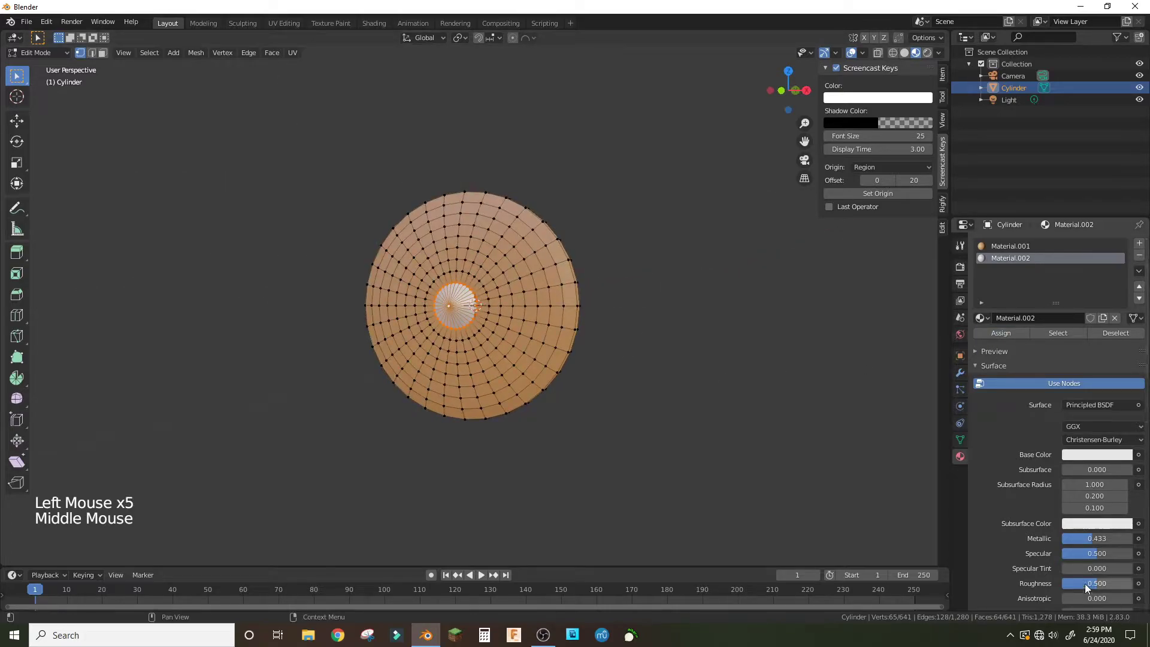
pyautogui.moveTo(1091, 583); pyautogui.dragTo(1083, 583)
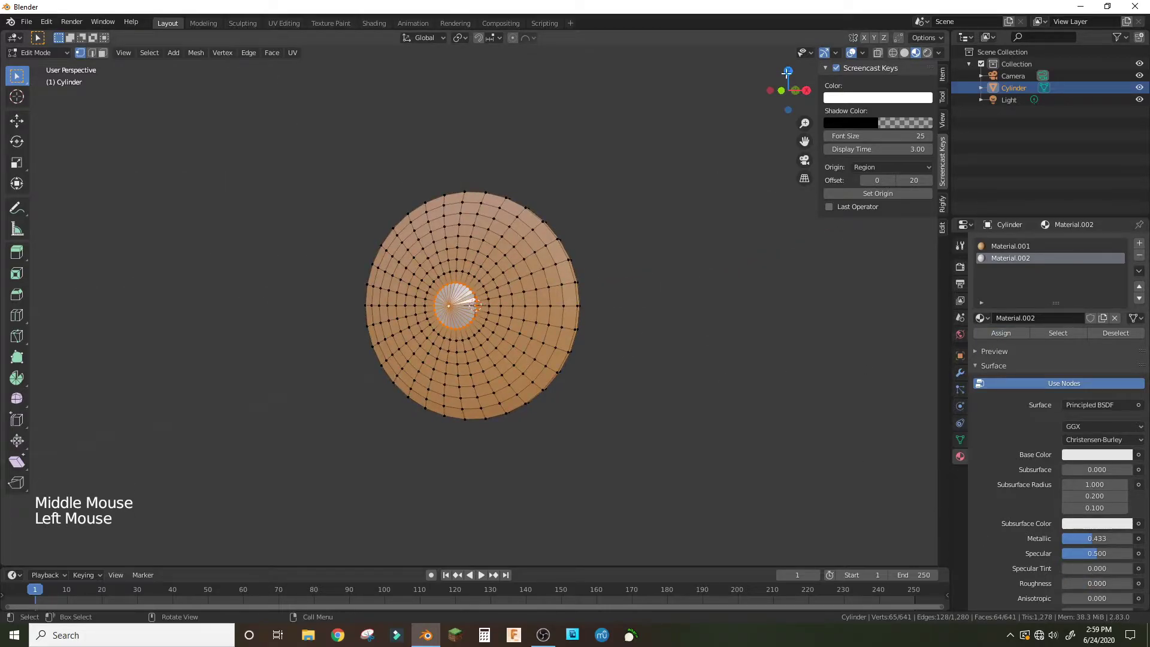
# Step: Circle-select four two-face-wide stripes in face selection mode, forming a vertical and horizontal cross around the boss
pyautogui.click(644, 198)
pyautogui.moveTo(637, 207)
pyautogui.mouseDown(button='middle')
pyautogui.moveTo(762, 233)
pyautogui.moveTo(698, 246)
pyautogui.moveTo(640, 194)
pyautogui.mouseUp(button='middle')
pyautogui.press('KP_1')
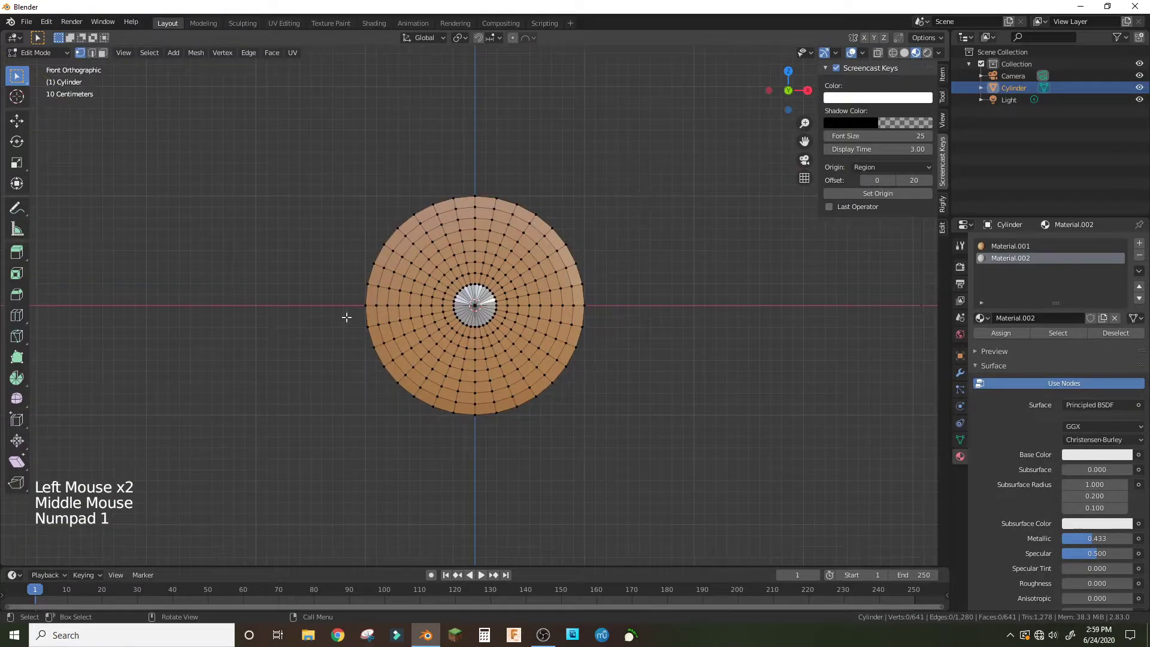
pyautogui.scroll(2, 473, 257)
pyautogui.press('c')
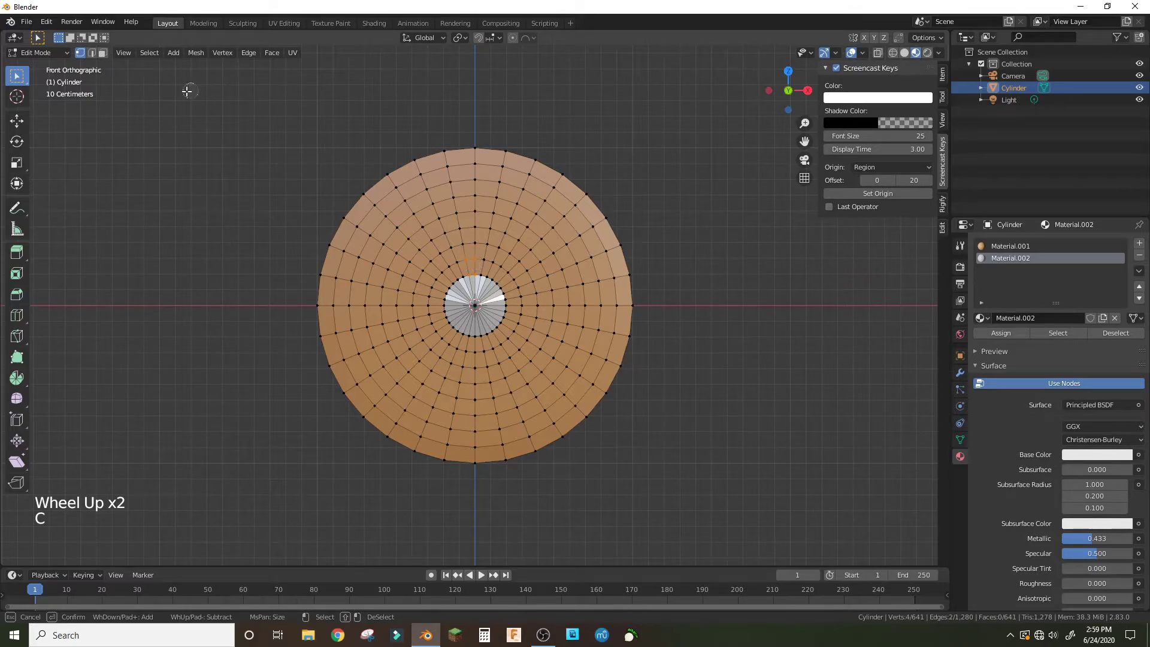
pyautogui.click(104, 54)
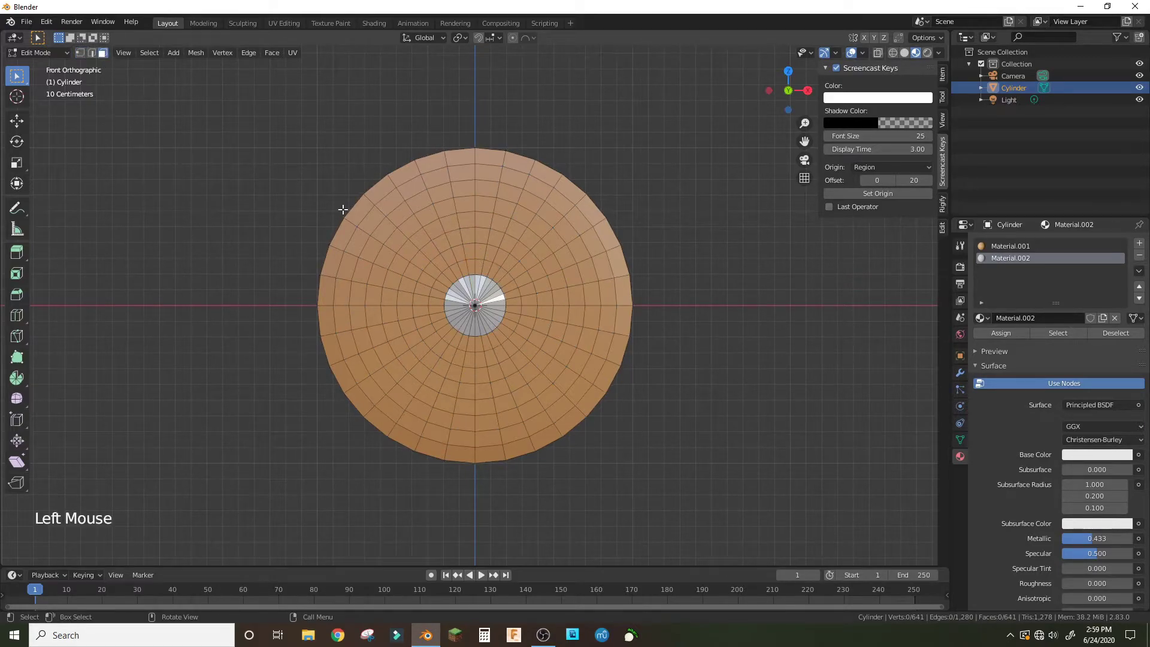
pyautogui.press('c')
pyautogui.moveTo(475, 262); pyautogui.dragTo(476, 211)
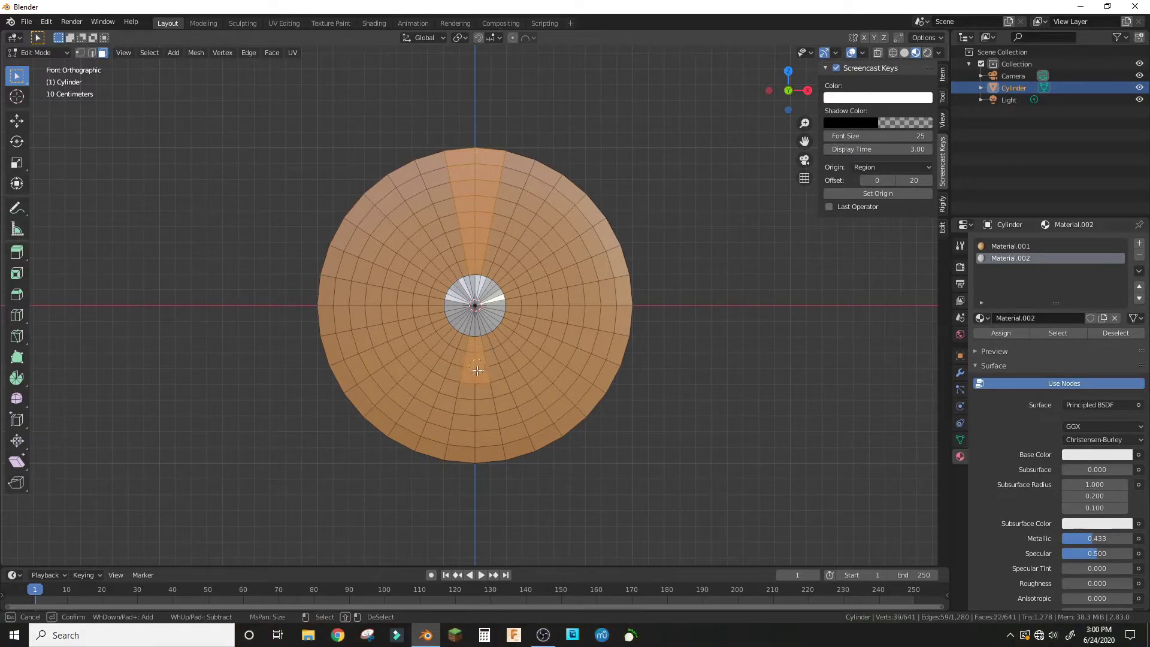
pyautogui.moveTo(476, 370)
pyautogui.mouseDown()
pyautogui.moveTo(418, 307)
pyautogui.moveTo(335, 305)
pyautogui.mouseUp()
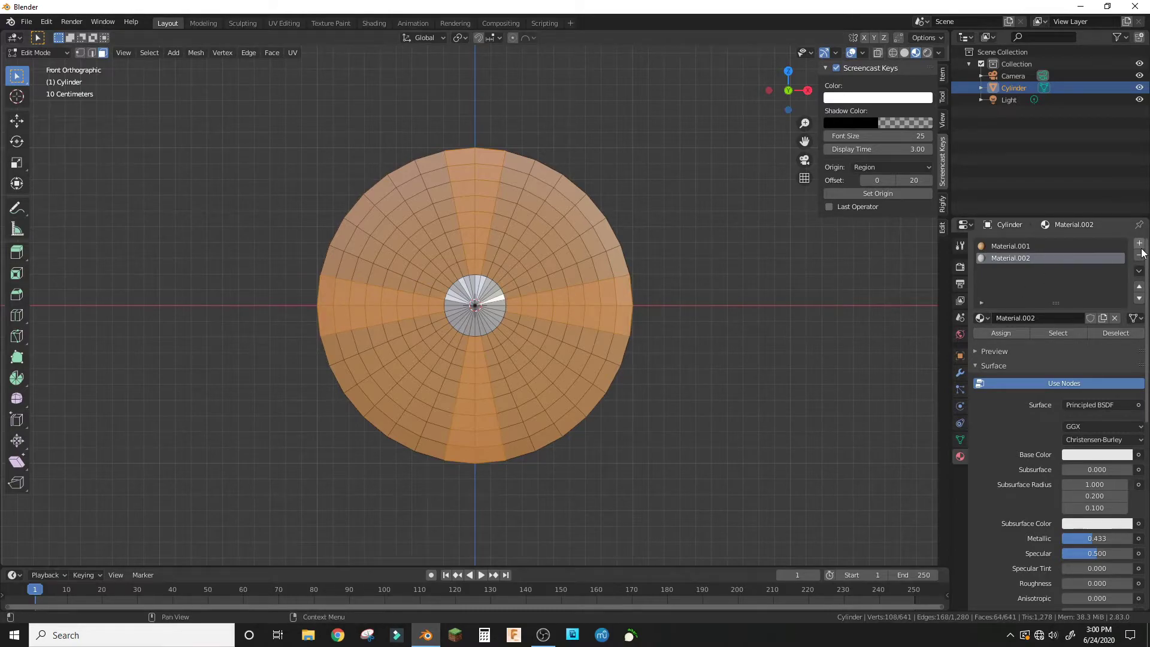
# Step: Create a third material, assign it to the cross-shaped stripes and set its base color to red
pyautogui.click(1138, 243)
pyautogui.click(1011, 331)
pyautogui.click(1059, 317)
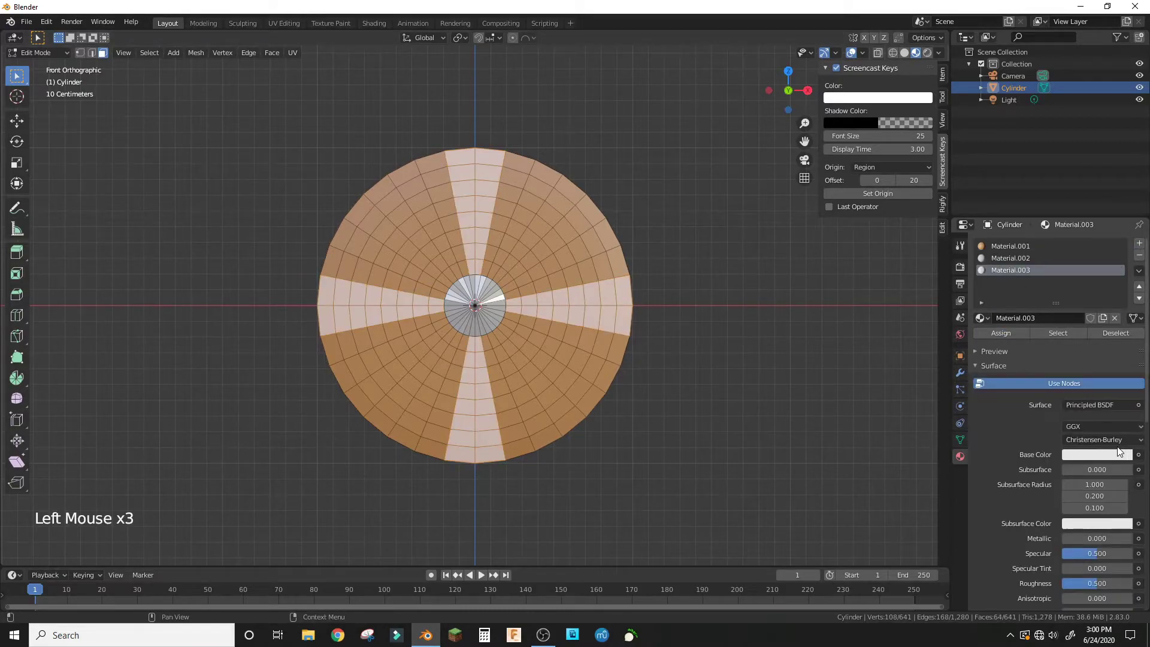
pyautogui.click(1101, 457)
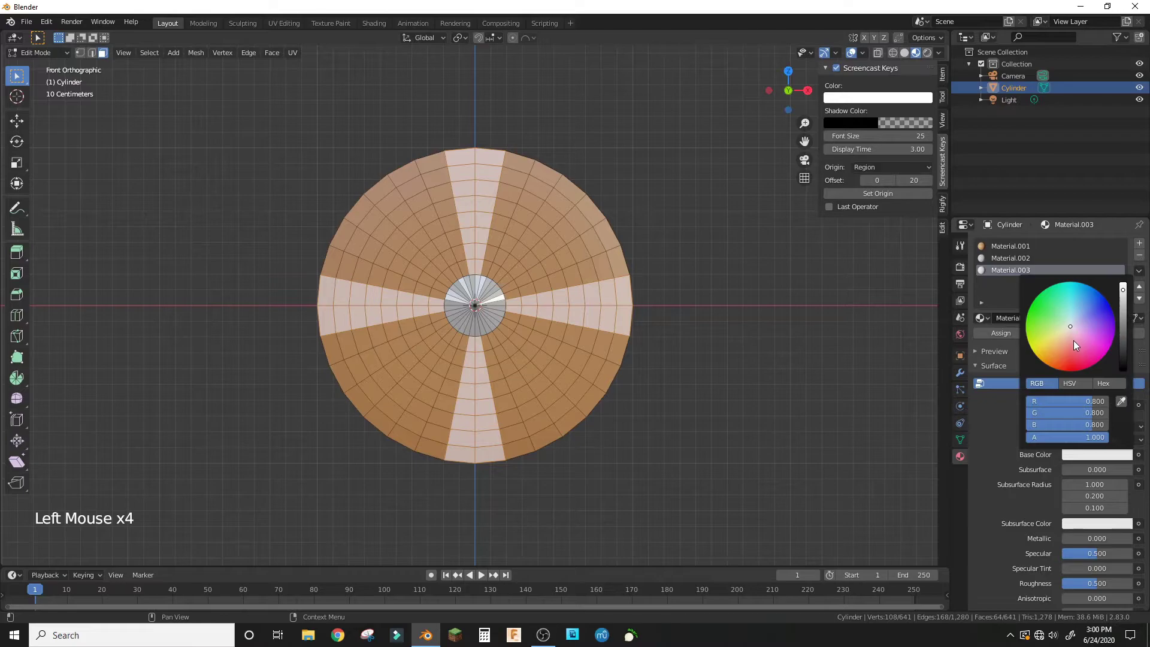
pyautogui.moveTo(1070, 346); pyautogui.dragTo(1070, 371)
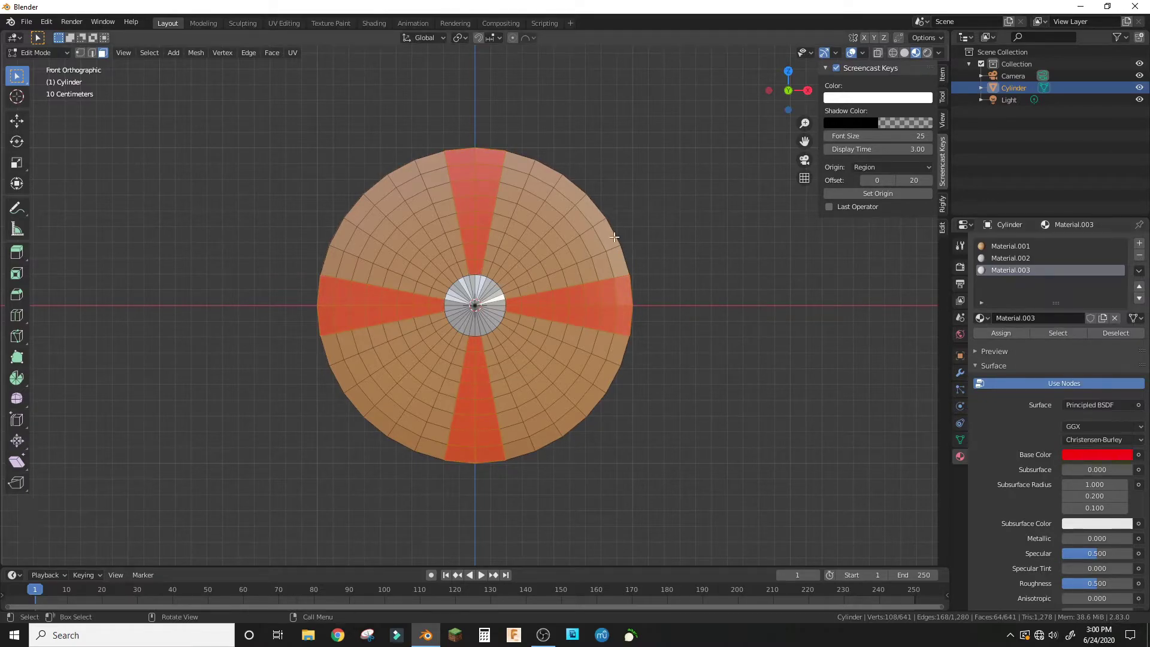
# Step: Examine the red stripes across the dome and along the shield's rim from several angles
pyautogui.click(690, 239)
pyautogui.scroll(-1, 691, 239)
pyautogui.moveTo(690, 239); pyautogui.dragTo(539, 307, button='middle')
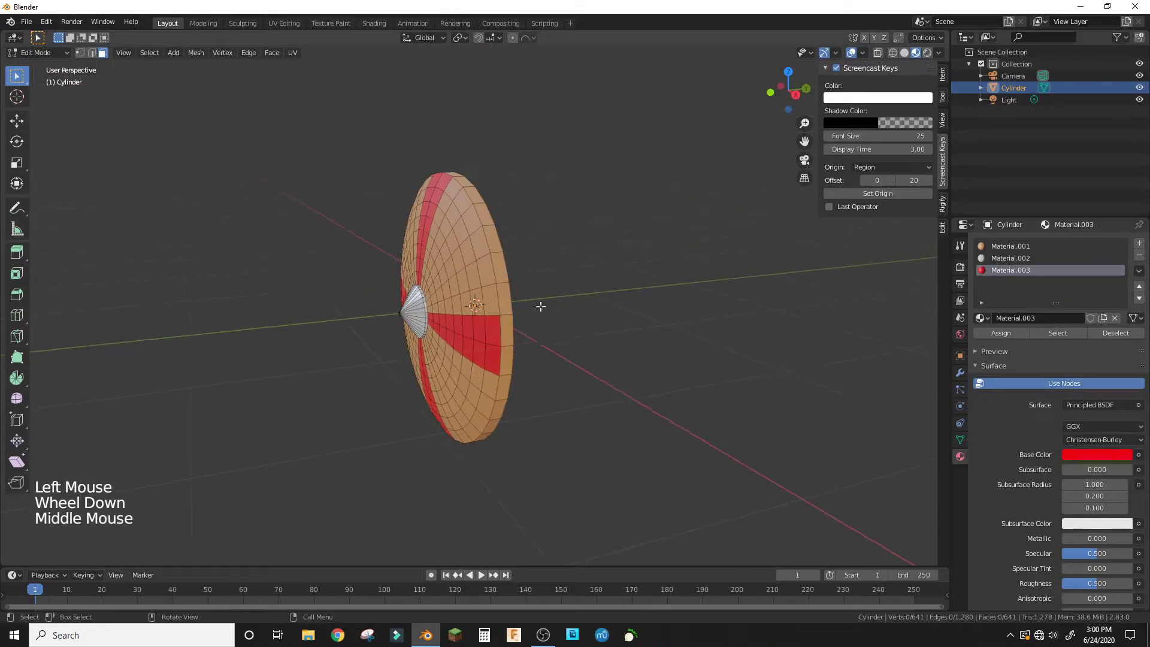
pyautogui.keyDown('shift'); pyautogui.click(510, 339); pyautogui.keyUp('shift')
pyautogui.keyDown('shift'); pyautogui.click(509, 348); pyautogui.keyUp('shift')
pyautogui.moveTo(531, 267); pyautogui.dragTo(529, 293, button='middle')
pyautogui.keyDown('shift'); pyautogui.click(465, 261); pyautogui.keyUp('shift')
pyautogui.keyDown('shift'); pyautogui.click(449, 251); pyautogui.keyUp('shift')
pyautogui.moveTo(449, 251); pyautogui.dragTo(425, 273, button='middle')
pyautogui.keyDown('shift'); pyautogui.click(434, 279); pyautogui.keyUp('shift')
pyautogui.keyDown('shift'); pyautogui.click(432, 311); pyautogui.keyUp('shift')
pyautogui.moveTo(764, 426); pyautogui.dragTo(703, 366, button='middle')
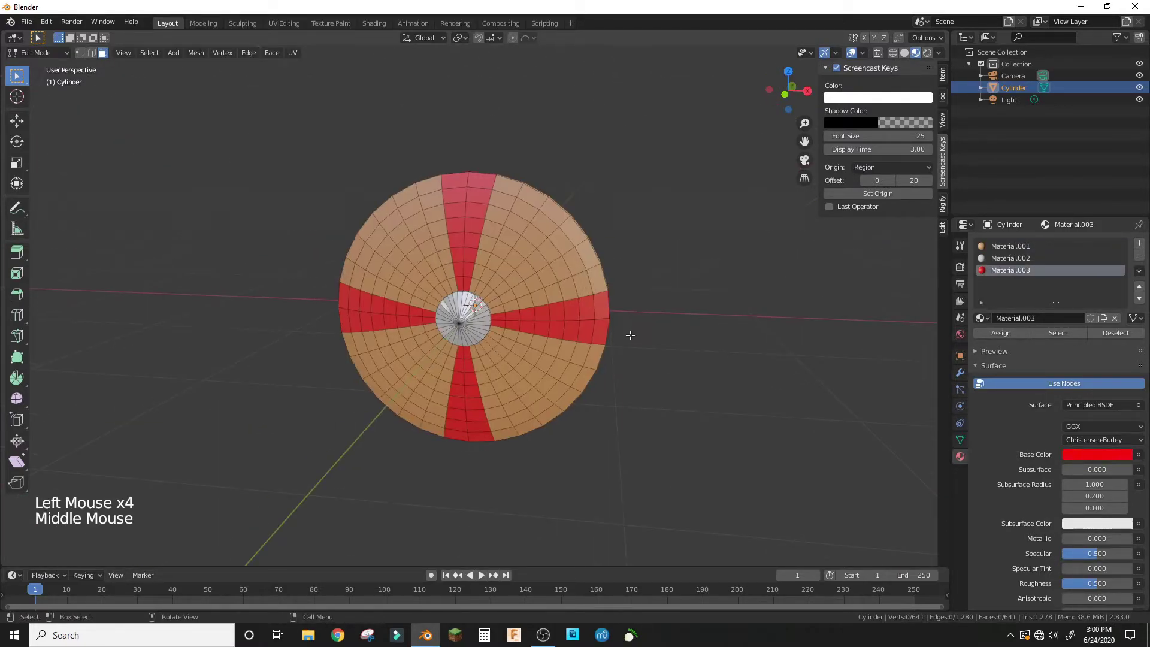
# Step: Select four diagonal wedges of faces between the red stripes, using circle selection in front view
pyautogui.press('KP_1')
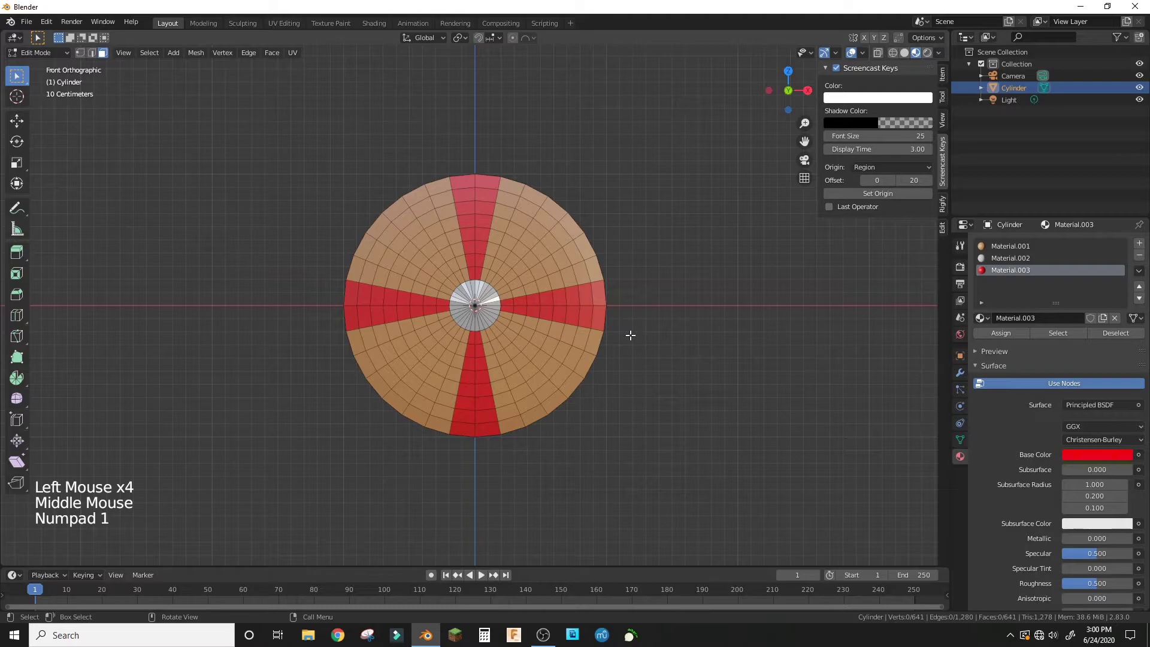
pyautogui.click(497, 278)
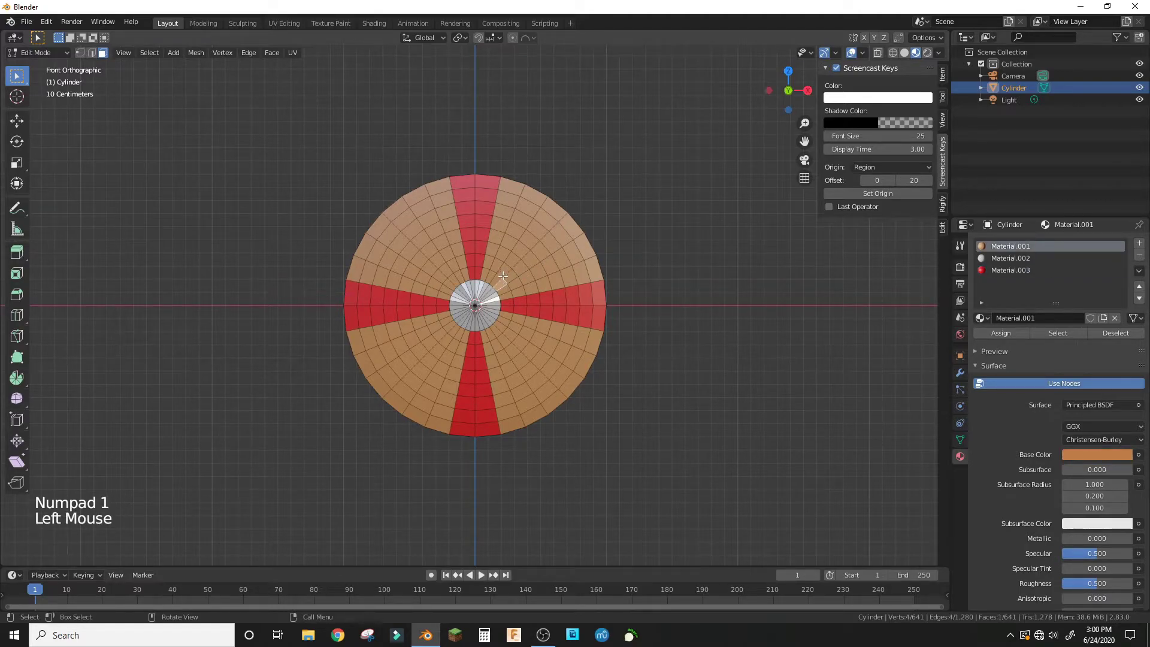
pyautogui.keyDown('shift'); pyautogui.click(506, 268); pyautogui.keyUp('shift')
pyautogui.keyDown('shift'); pyautogui.click(511, 269); pyautogui.keyUp('shift')
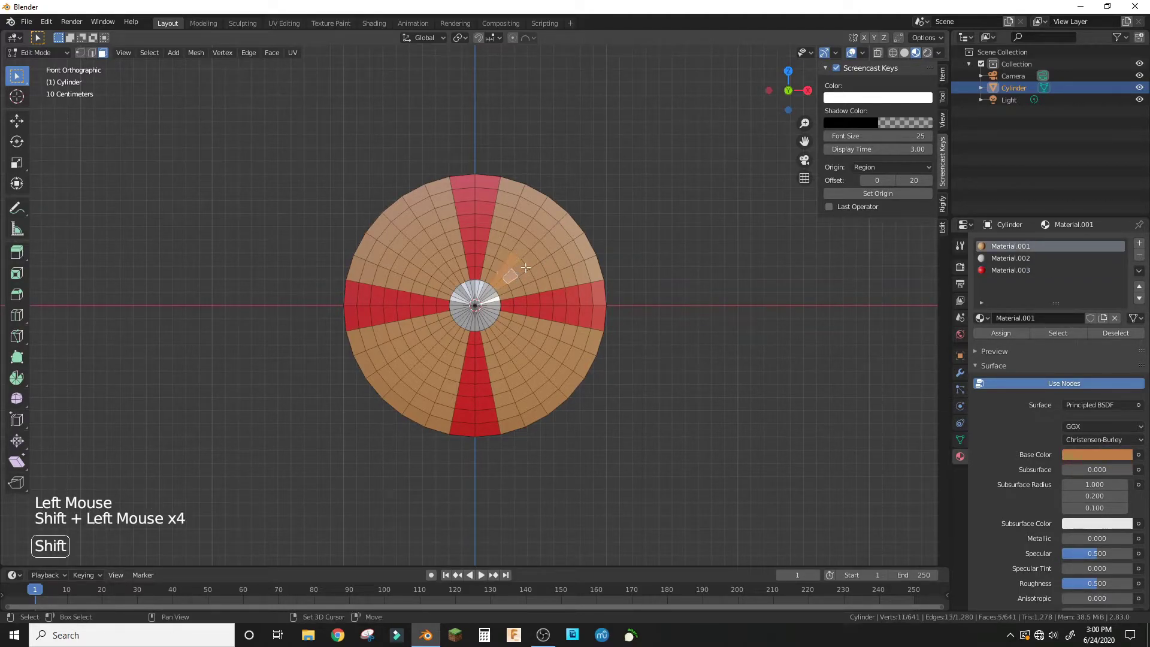
pyautogui.press('c')
pyautogui.moveTo(524, 255); pyautogui.dragTo(551, 227)
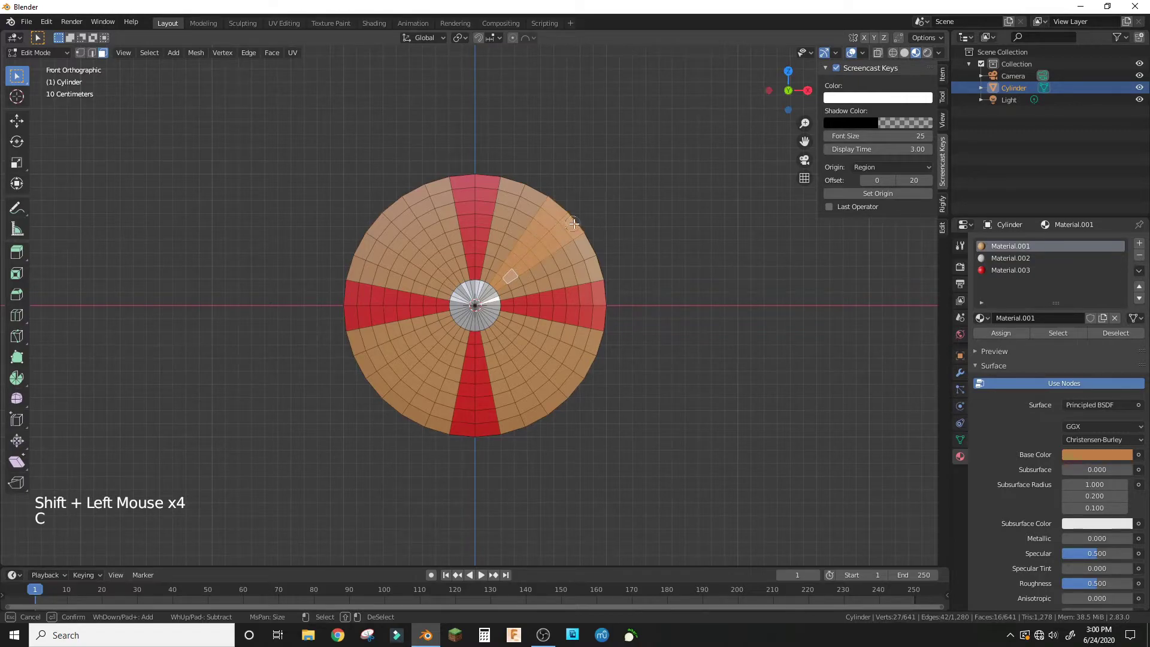
pyautogui.moveTo(389, 227); pyautogui.dragTo(417, 246)
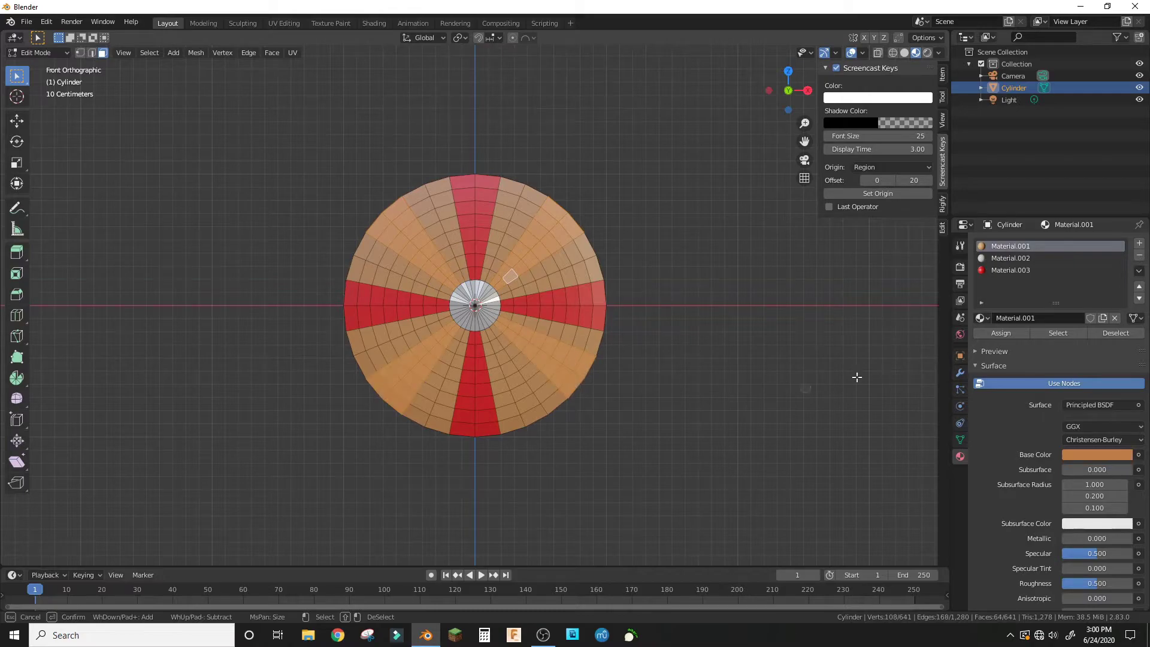
pyautogui.press('Escape')
# Step: Extend the selection to the rim faces at the outer ends of the diagonal wedges
pyautogui.moveTo(804, 358); pyautogui.dragTo(722, 334, button='middle')
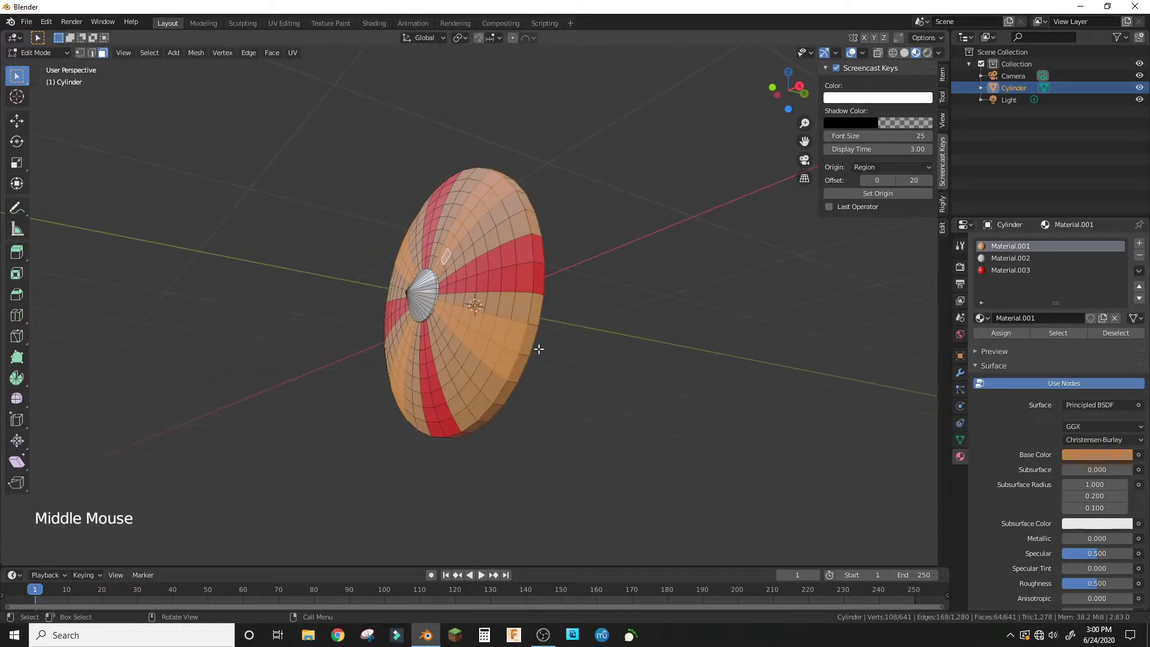
pyautogui.press('c')
pyautogui.moveTo(538, 349); pyautogui.dragTo(524, 356)
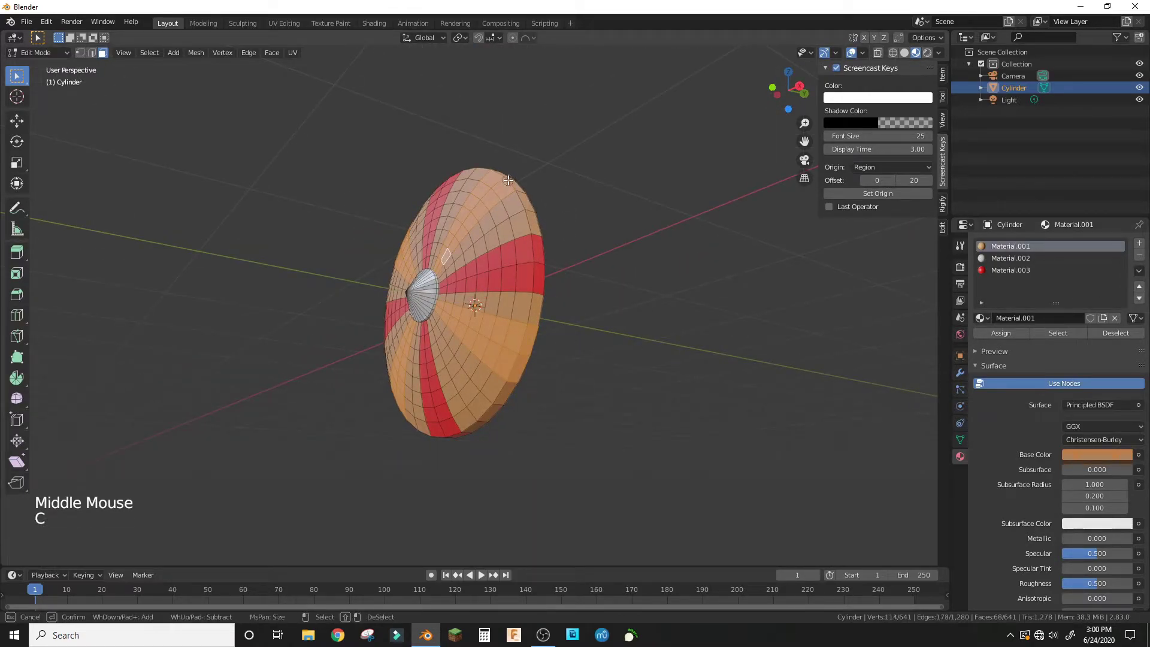
pyautogui.moveTo(508, 180); pyautogui.dragTo(524, 180)
pyautogui.press('Escape')
# Step: Create a fourth material in white, assign it to the diagonal wedges and return to Object Mode
pyautogui.moveTo(524, 180); pyautogui.dragTo(538, 169, button='middle')
pyautogui.click(1138, 243)
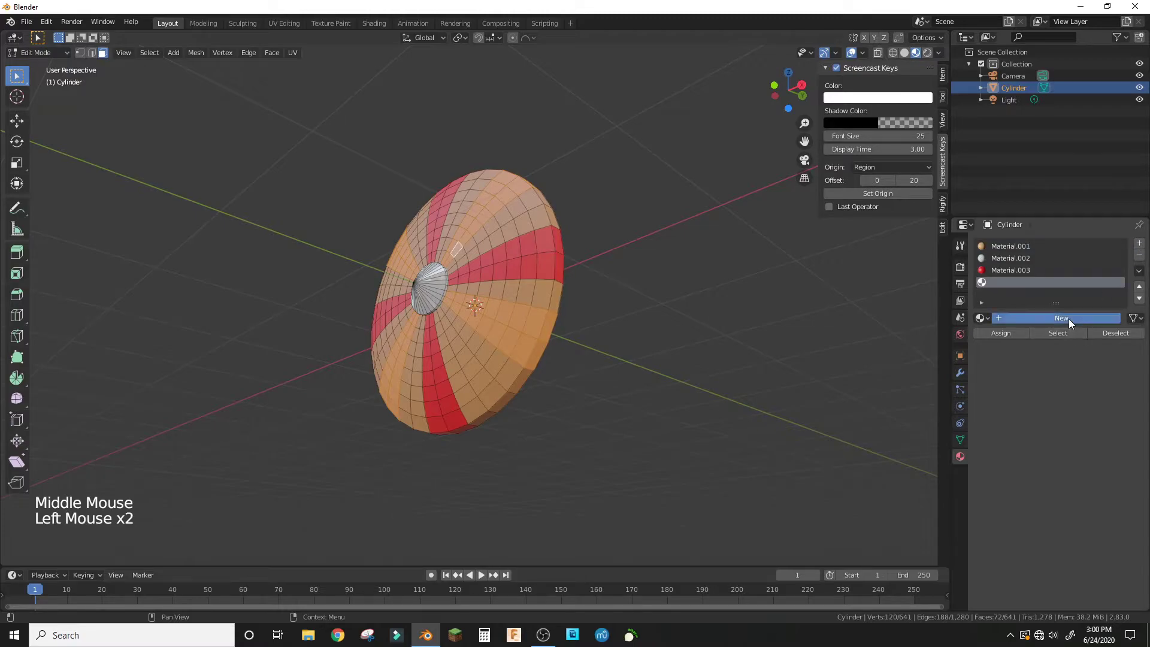
pyautogui.click(1069, 319)
pyautogui.click(998, 331)
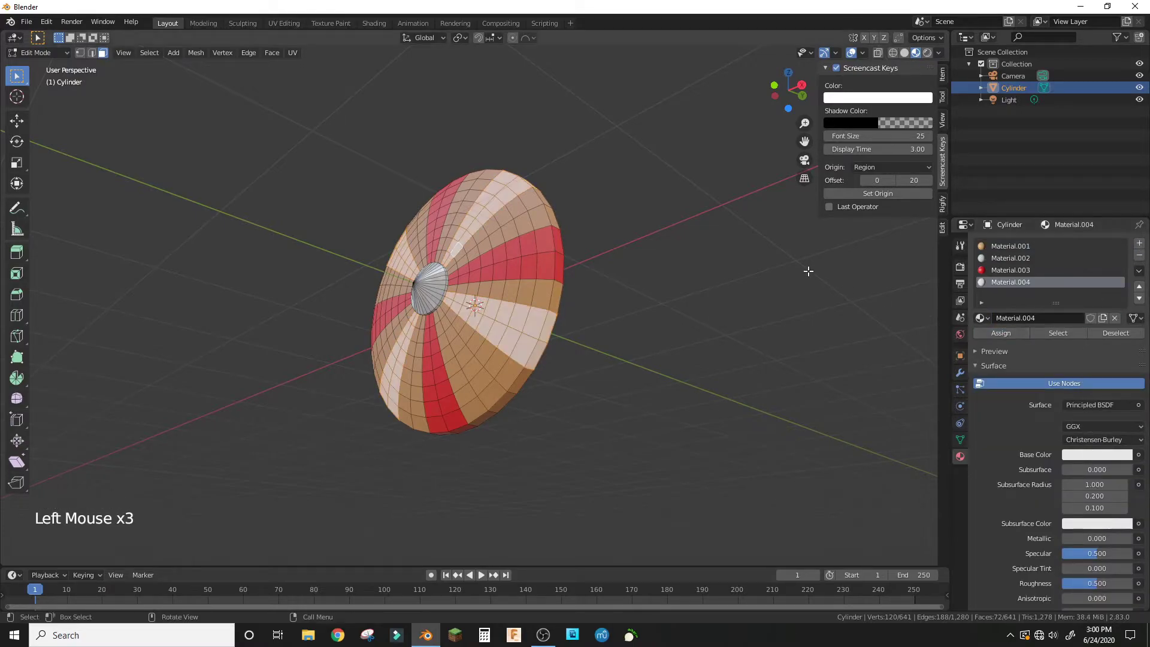
pyautogui.click(590, 200)
pyautogui.moveTo(591, 200); pyautogui.dragTo(356, 115, button='middle')
pyautogui.moveTo(24, 53); pyautogui.dragTo(36, 67)
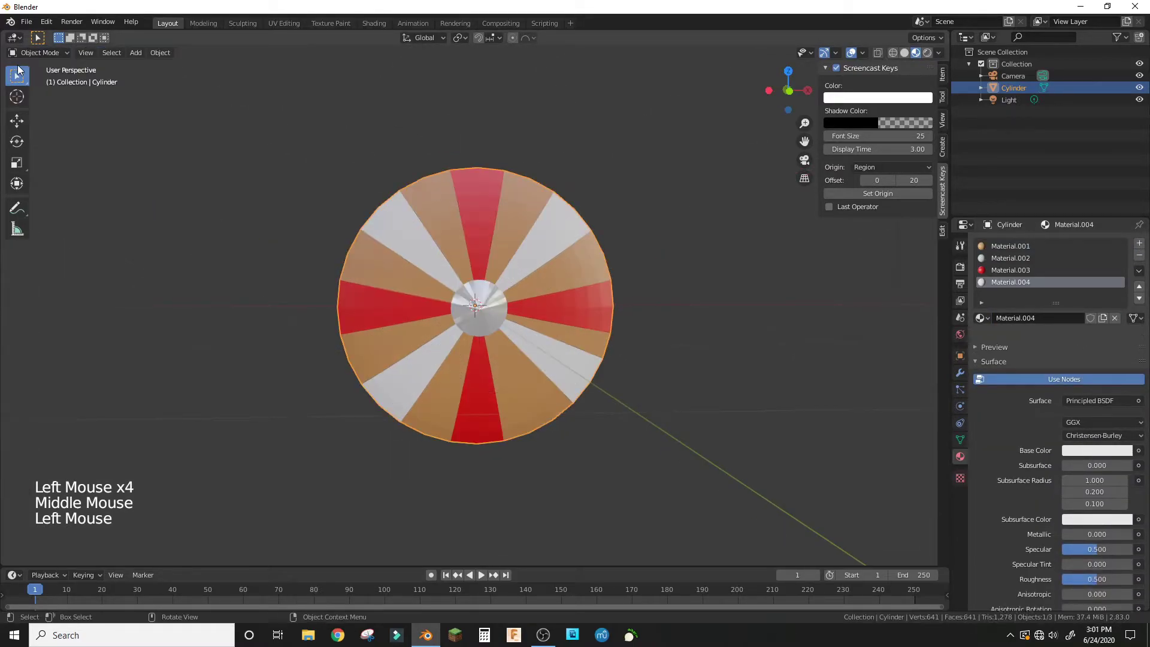
# Step: Set the base color of the shield's first material, Material.001, to teal
pyautogui.click(1026, 246)
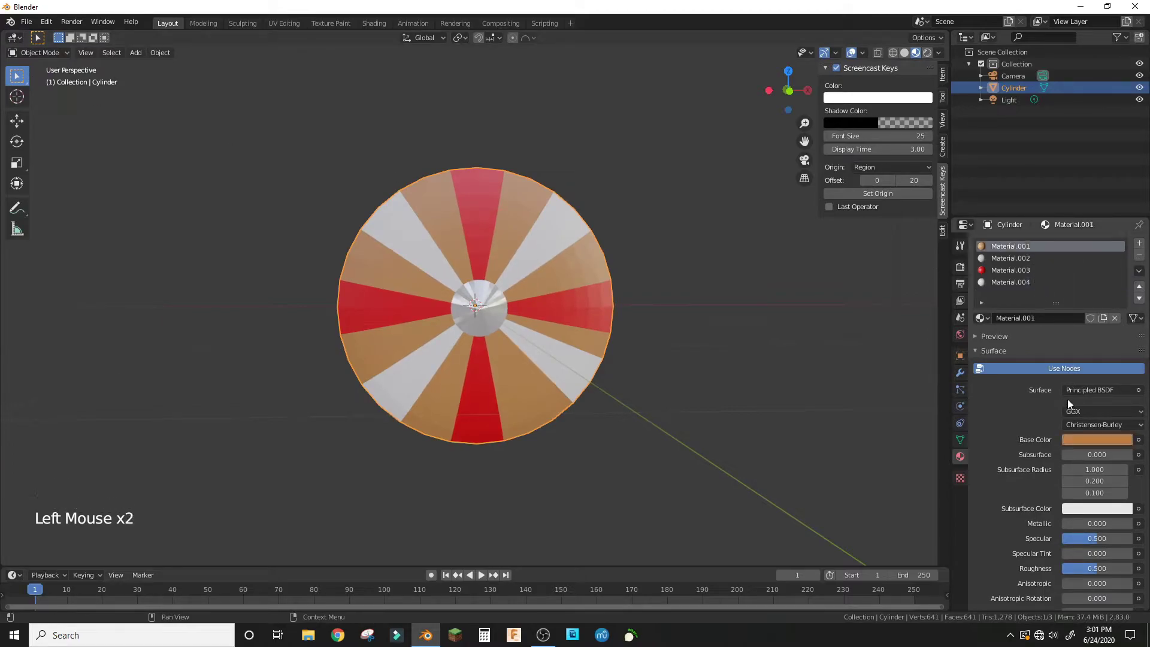
pyautogui.click(1072, 441)
pyautogui.moveTo(1075, 302)
pyautogui.mouseDown()
pyautogui.moveTo(1054, 329)
pyautogui.moveTo(1085, 280)
pyautogui.moveTo(1073, 271)
pyautogui.mouseUp()
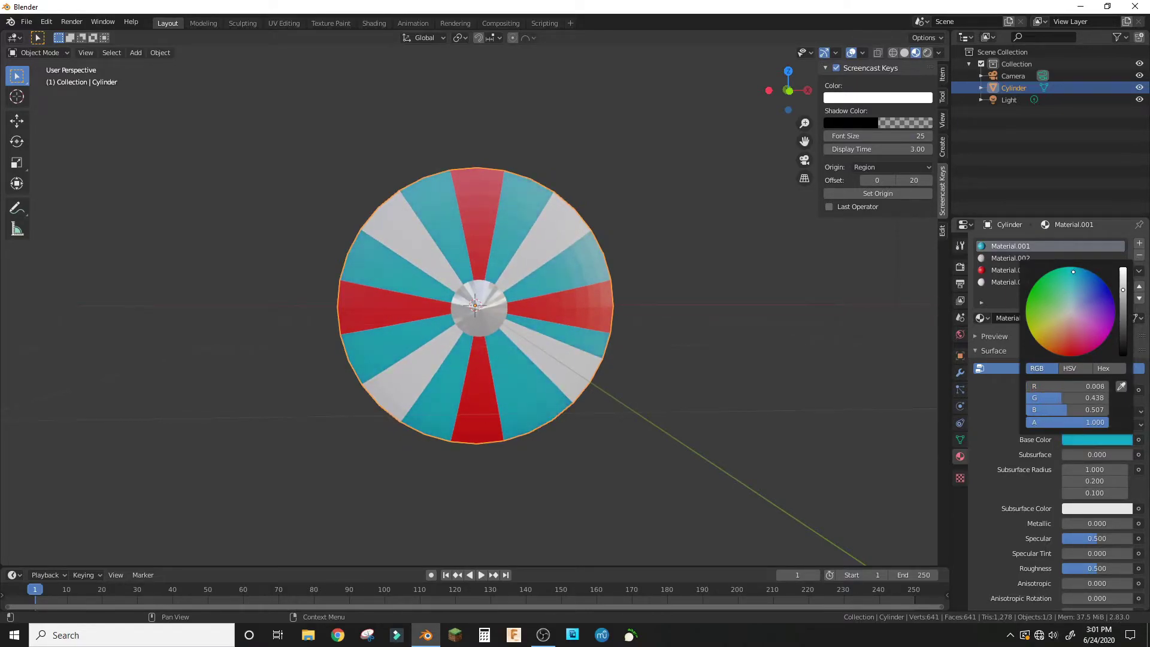
# Step: Enter Edit Mode, select the centre face on the shield's back and grow the selection over the whole back surface
pyautogui.moveTo(551, 199); pyautogui.dragTo(287, 161, button='middle')
pyautogui.click(33, 52)
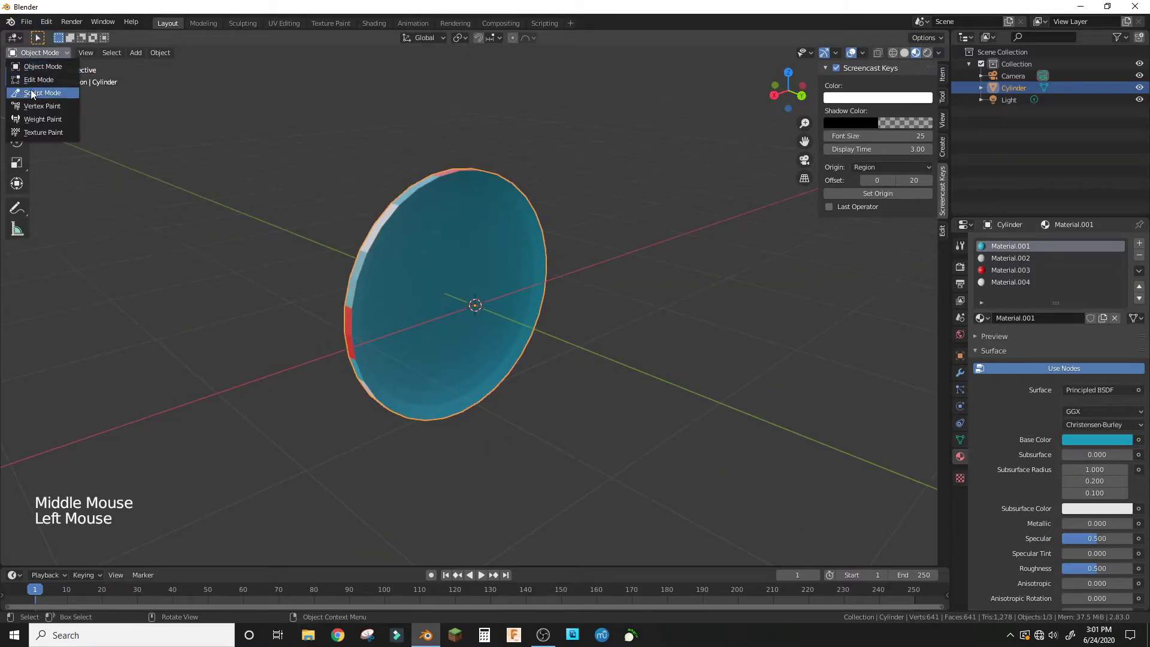
pyautogui.click(33, 76)
pyautogui.moveTo(419, 269); pyautogui.dragTo(469, 307, button='middle')
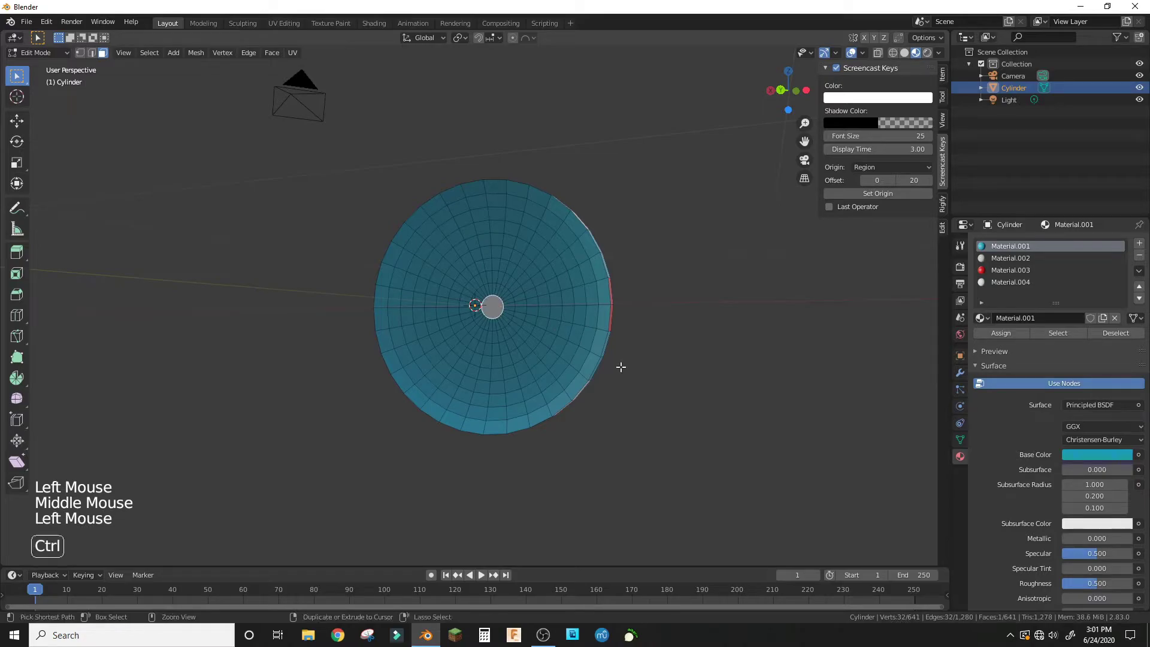
pyautogui.press('ctrl+KP_Add')
pyautogui.press('ctrl+KP_Add')
pyautogui.press('ctrl+KP_Add')
pyautogui.press('ctrl+KP_Add')
pyautogui.press('ctrl+KP_Add')
pyautogui.press('ctrl+KP_Add')
pyautogui.press('ctrl+KP_Add')
pyautogui.press('ctrl+KP_Add')
pyautogui.press('ctrl+KP_Add')
pyautogui.press('ctrl+KP_Add')
pyautogui.press('ctrl+KP_Add')
pyautogui.press('ctrl+KP_Add')
pyautogui.press('ctrl+KP_Add')
pyautogui.press('ctrl+KP_Add')
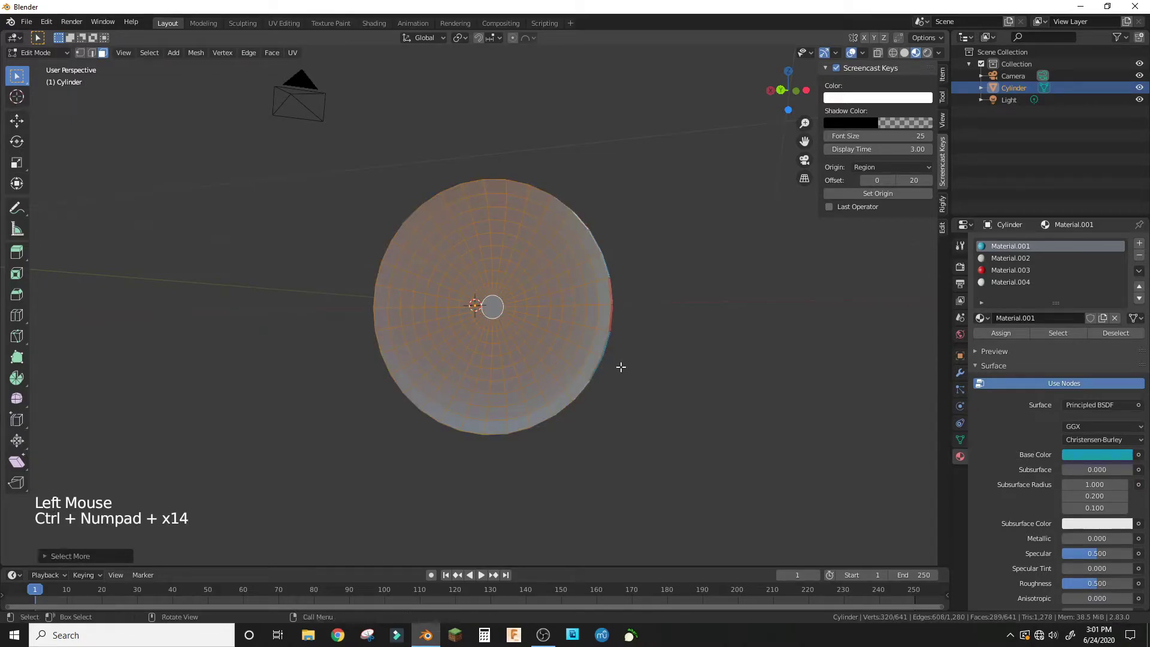
# Step: Create a fifth material with a light orange-brown base color, assign it to the shield's back and return to Object Mode
pyautogui.click(1139, 245)
pyautogui.click(1100, 318)
pyautogui.click(1101, 452)
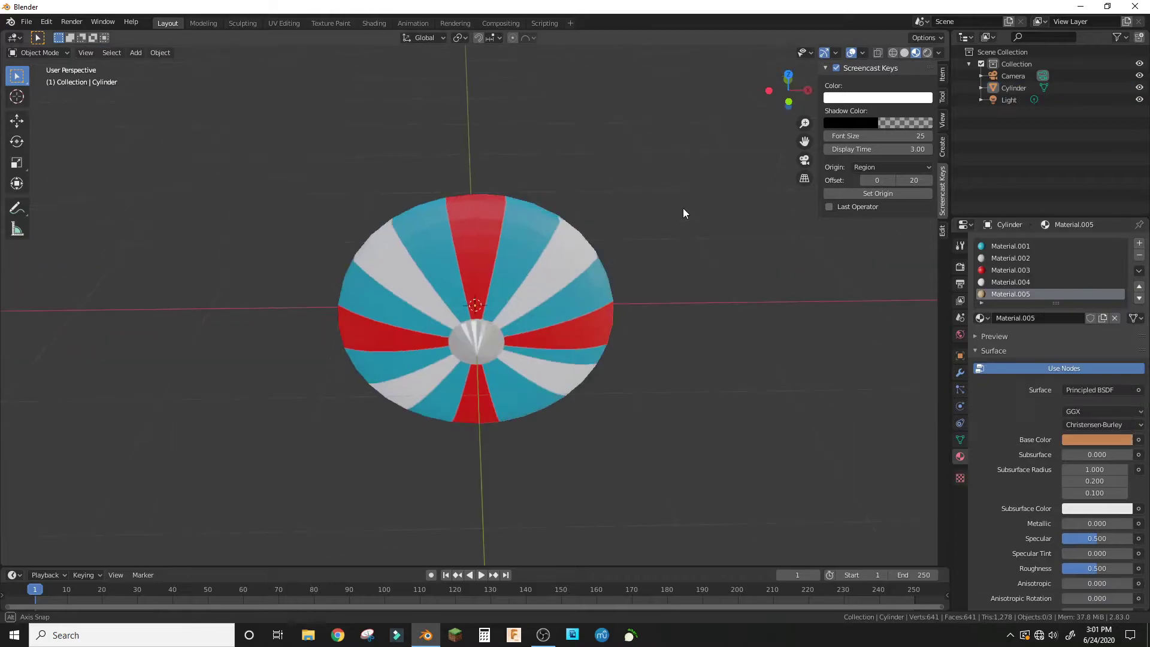
pyautogui.moveTo(683, 208); pyautogui.dragTo(517, 282, button='middle')
pyautogui.scroll(-5, 551, 294)
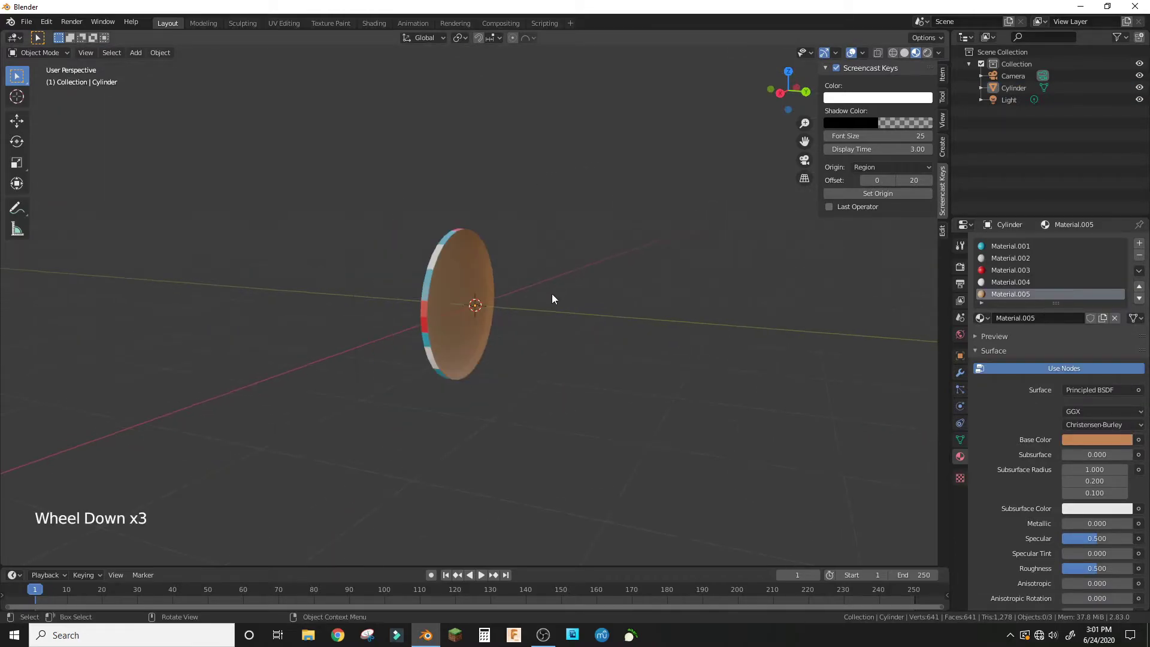
# Step: Select the shield and tilt it freely with trackball rotation
pyautogui.moveTo(353, 294); pyautogui.dragTo(550, 287, button='middle')
pyautogui.moveTo(739, 259); pyautogui.dragTo(421, 279, button='middle')
pyautogui.click(426, 282)
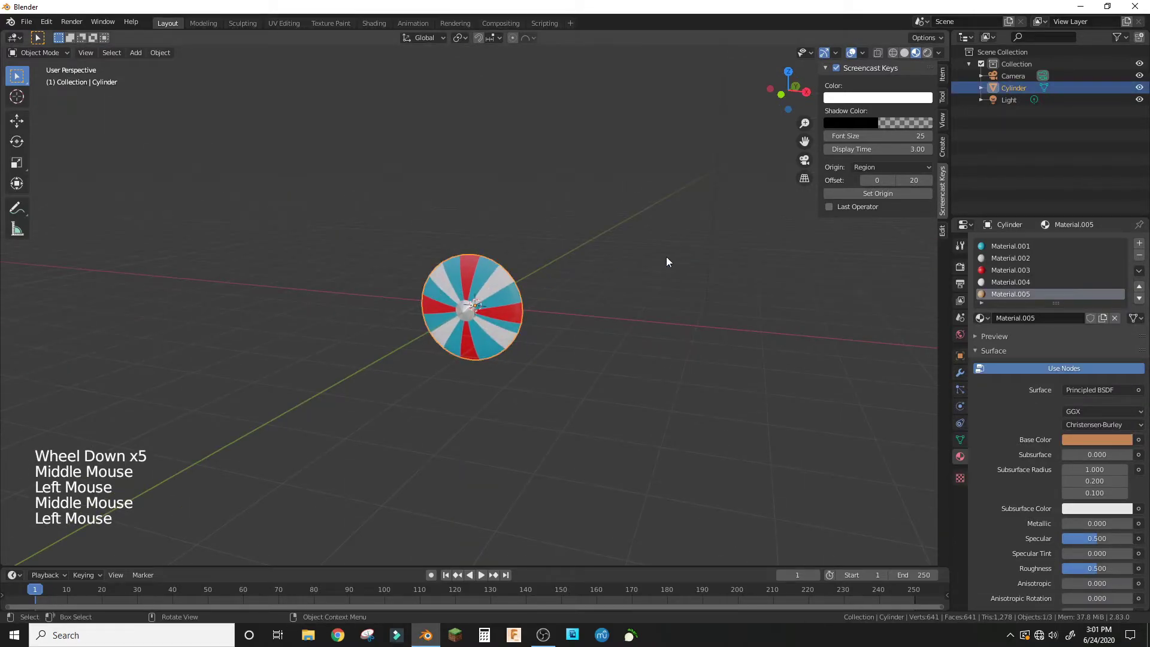
pyautogui.press('r')
pyautogui.press('r')
pyautogui.click(676, 249)
# Step: Shade the shield smooth and enable Auto Smooth at 30° for its normals
pyautogui.moveTo(675, 249); pyautogui.dragTo(630, 351, button='middle')
pyautogui.scroll(5, 631, 351)
pyautogui.rightClick(550, 307)
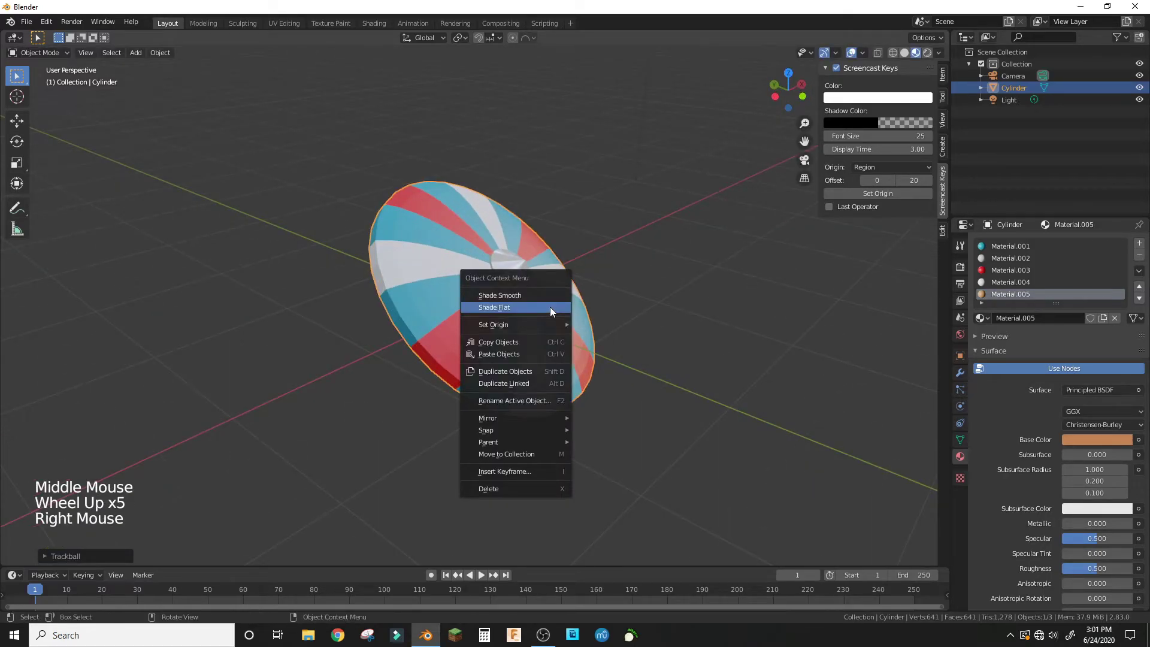
pyautogui.click(513, 295)
pyautogui.moveTo(688, 319); pyautogui.dragTo(980, 505, button='middle')
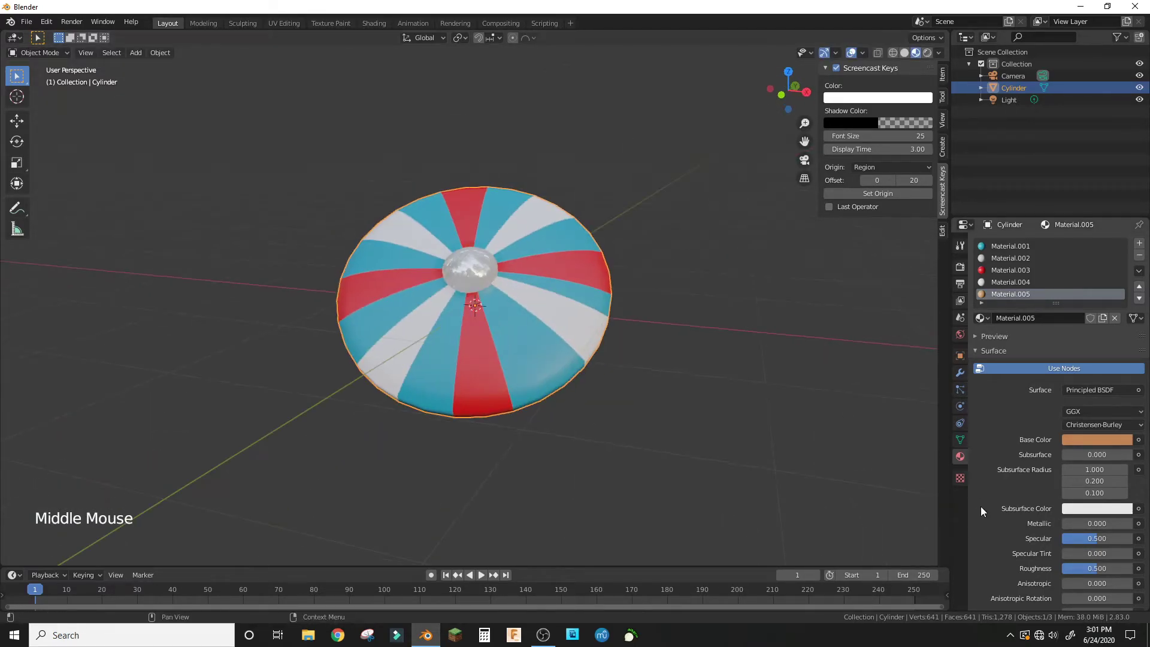
pyautogui.click(960, 439)
pyautogui.click(994, 445)
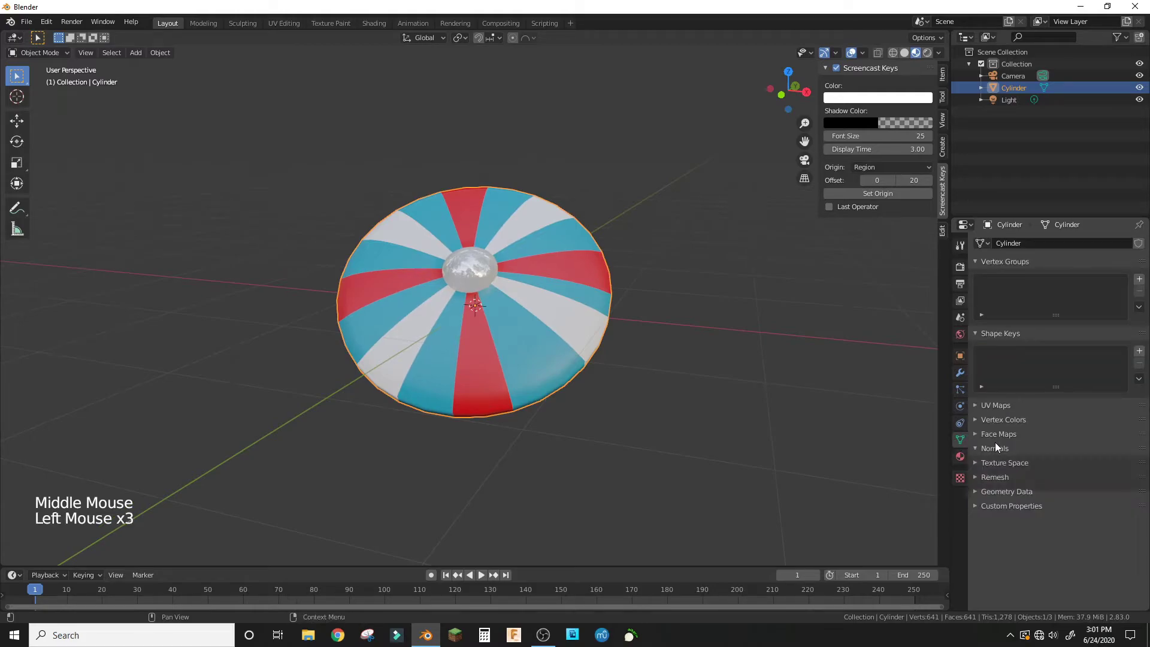
pyautogui.click(994, 462)
pyautogui.moveTo(706, 326); pyautogui.dragTo(580, 354, button='middle')
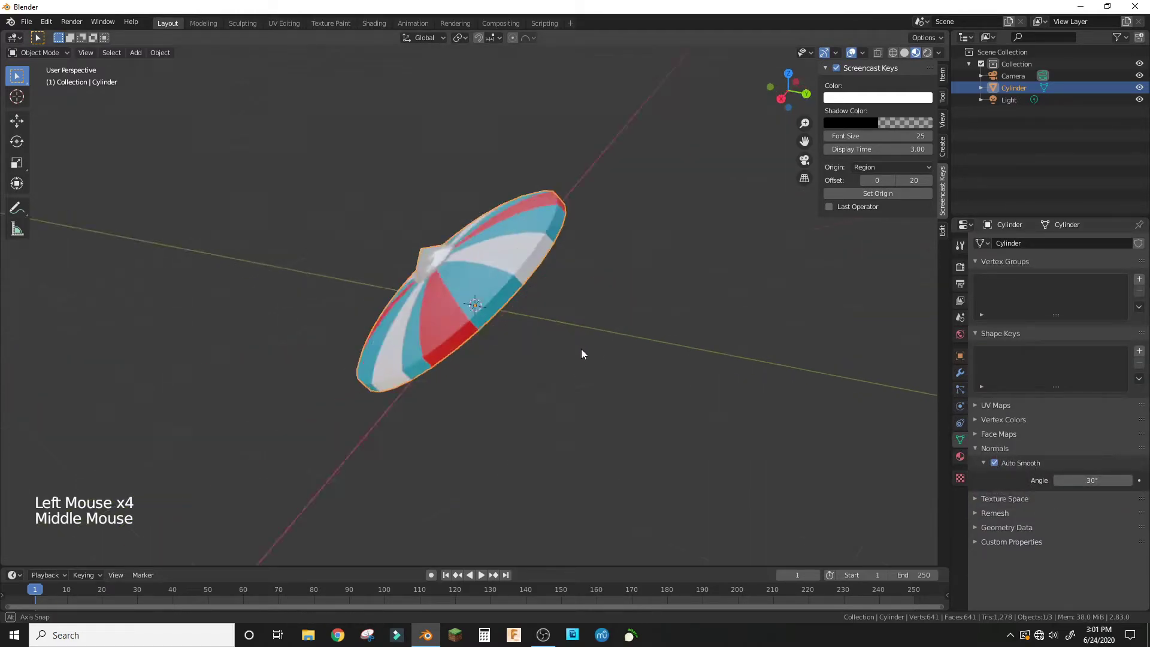
pyautogui.scroll(4, 467, 311)
pyautogui.moveTo(467, 310); pyautogui.dragTo(132, 87, button='middle')
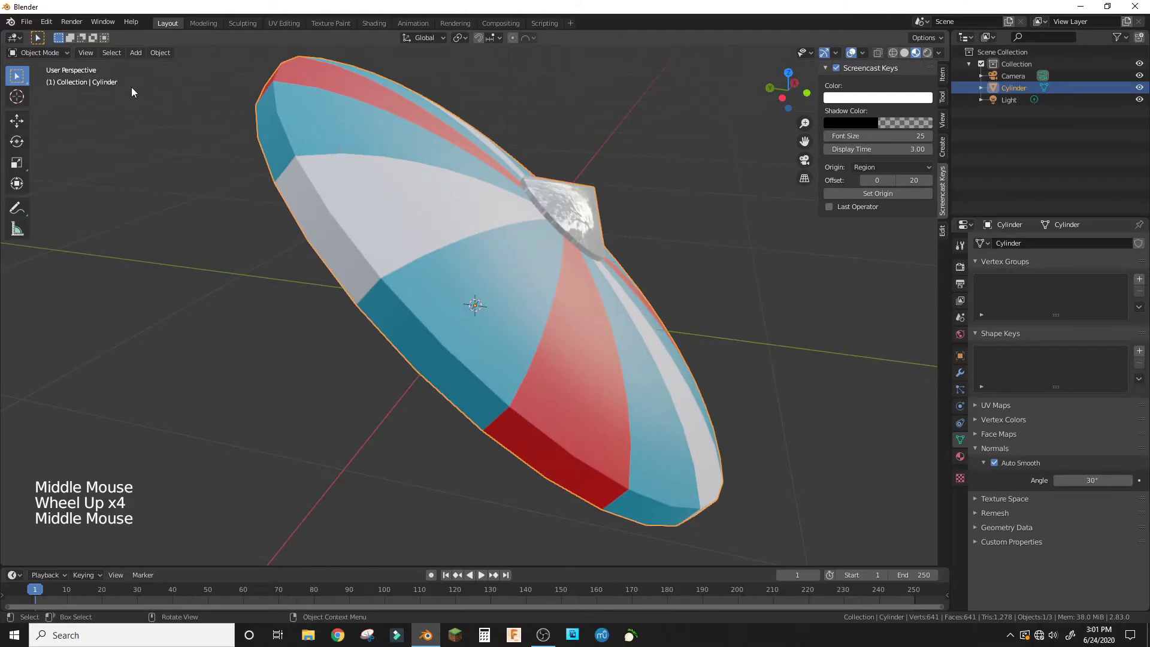
pyautogui.click(29, 52)
pyautogui.click(30, 78)
pyautogui.moveTo(670, 257); pyautogui.dragTo(593, 256, button='middle')
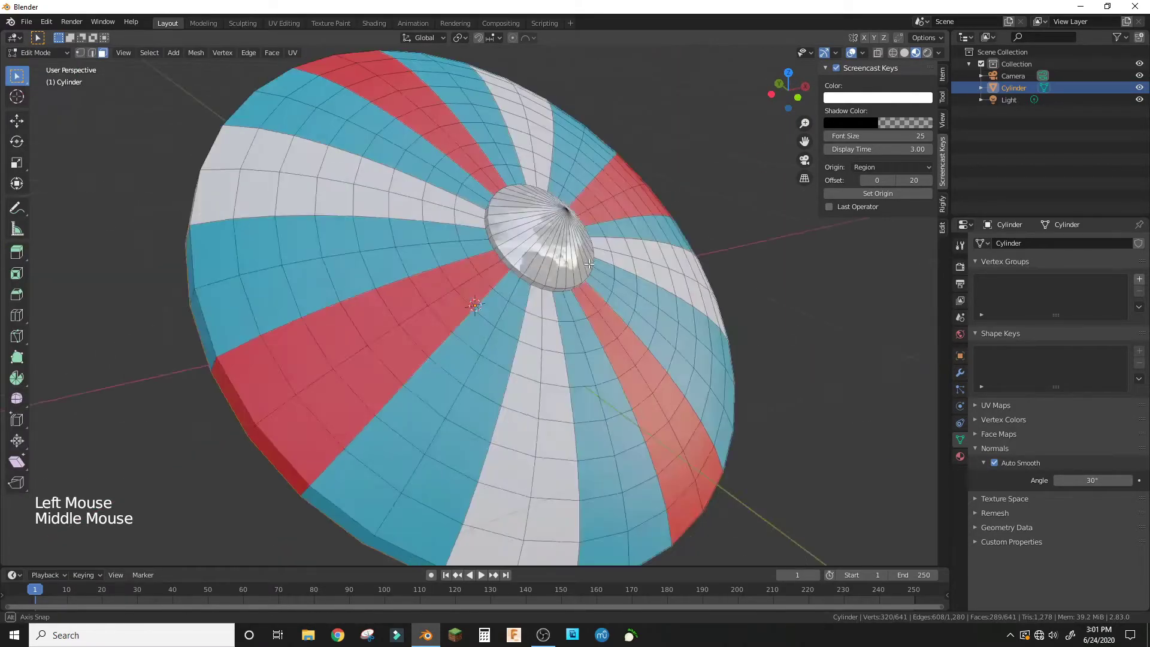
pyautogui.scroll(2, 594, 257)
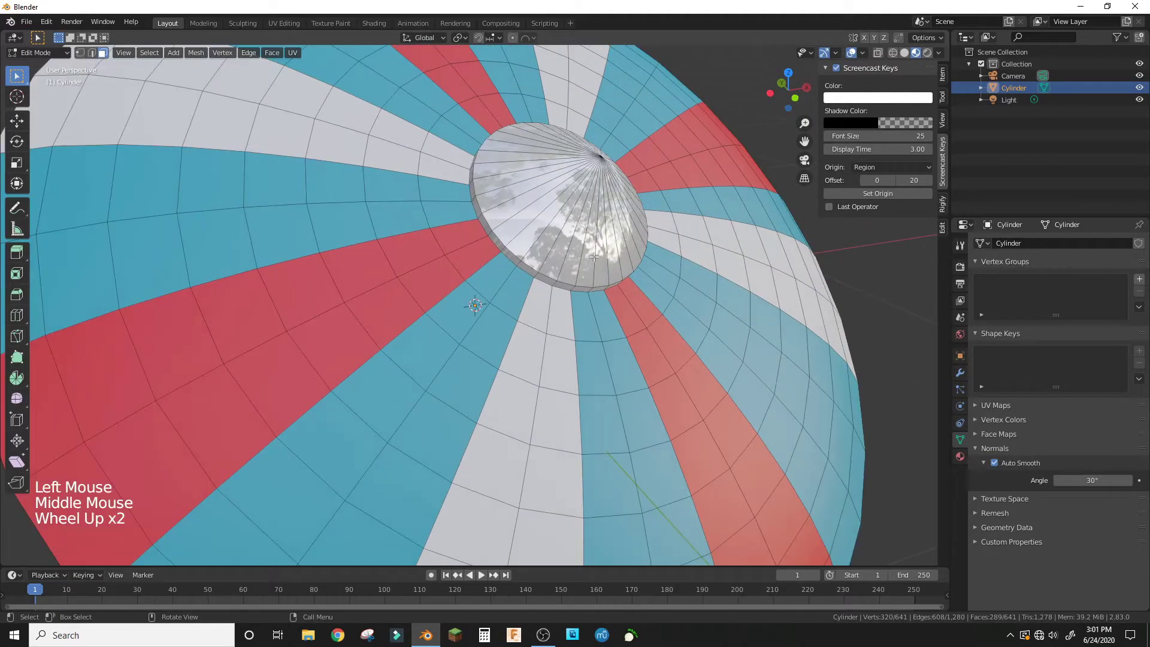
pyautogui.click(603, 159)
pyautogui.scroll(-5, 603, 158)
pyautogui.moveTo(662, 192); pyautogui.dragTo(365, 172, button='middle')
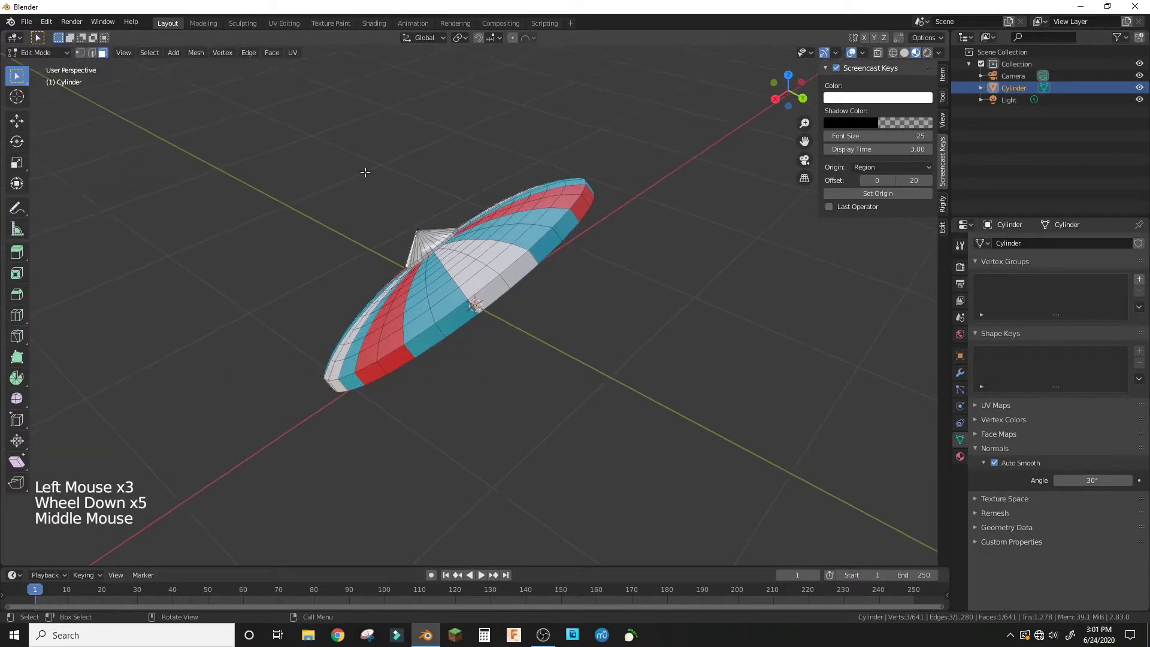
pyautogui.click(34, 55)
pyautogui.click(33, 66)
# Step: Add a Subdivision Surface modifier to the shield and set its viewport subdivisions to 3
pyautogui.moveTo(244, 156); pyautogui.dragTo(359, 162, button='middle')
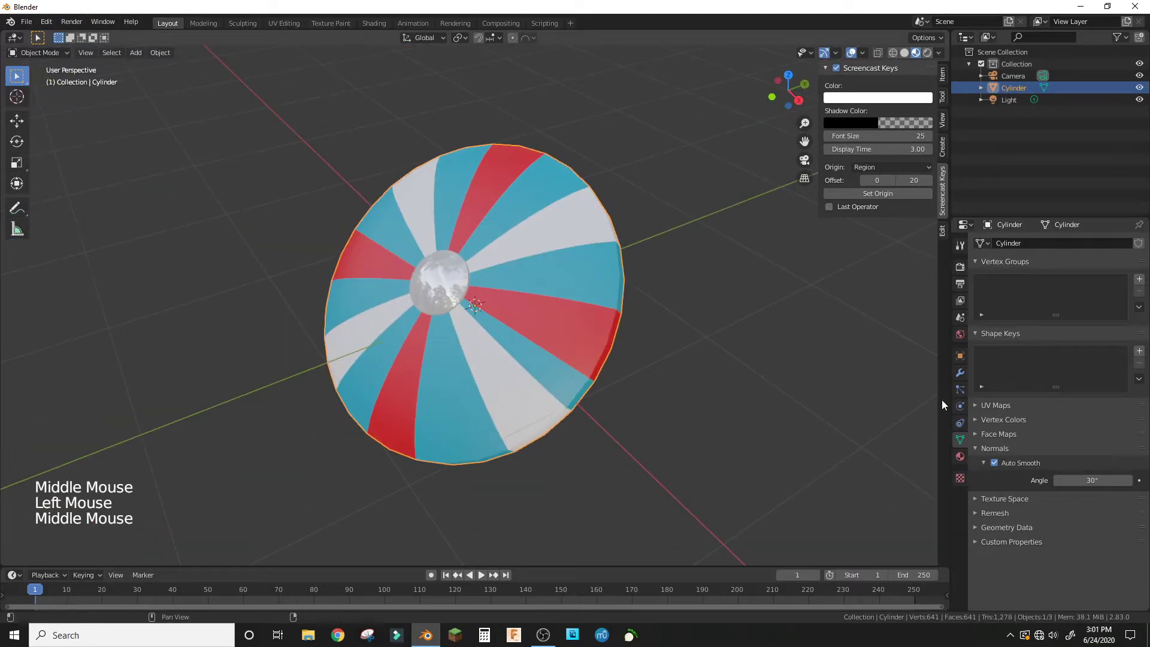
pyautogui.click(959, 357)
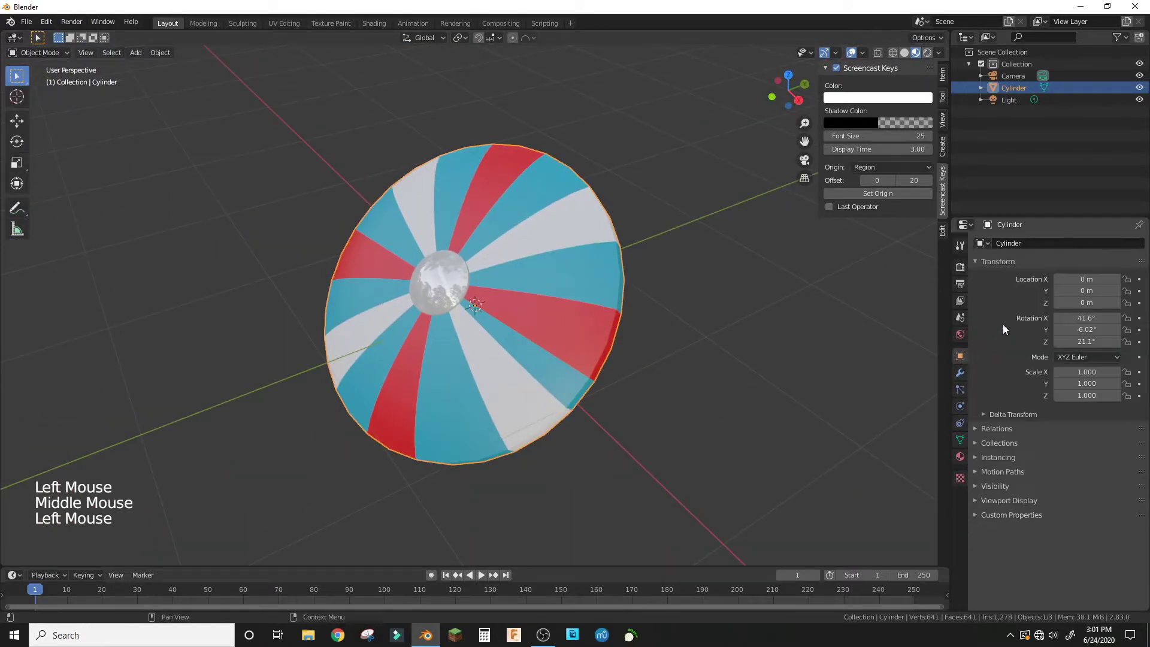
pyautogui.click(958, 373)
pyautogui.click(1007, 243)
pyautogui.click(866, 429)
pyautogui.moveTo(863, 428); pyautogui.dragTo(177, 364, button='middle')
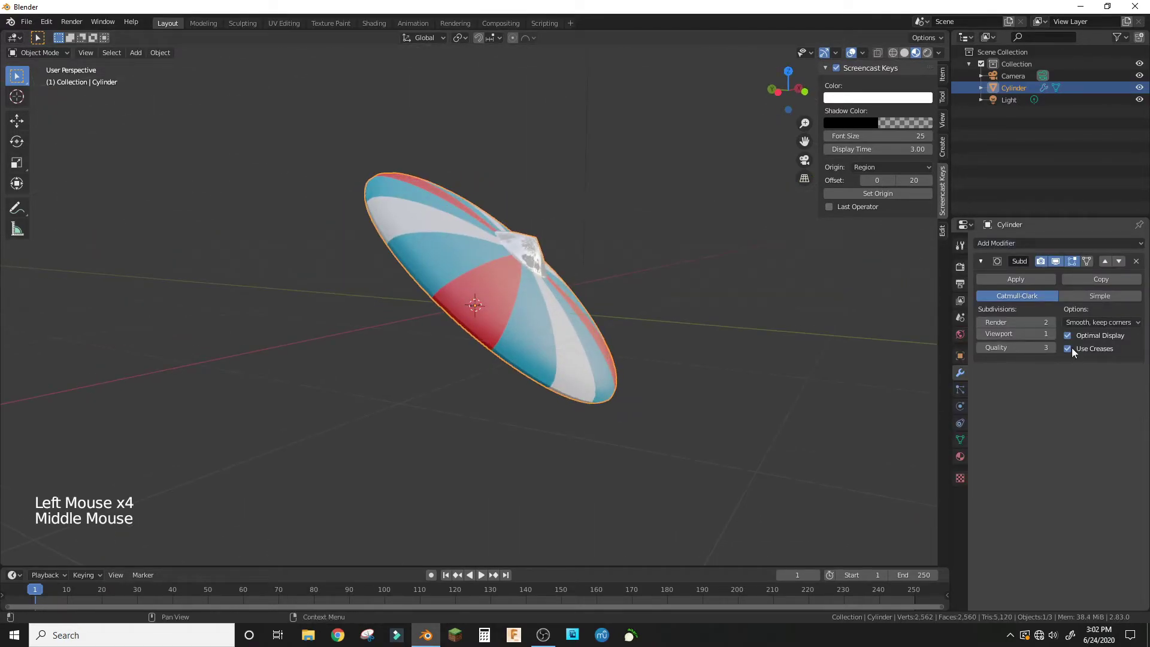
pyautogui.click(1051, 334)
pyautogui.click(1052, 333)
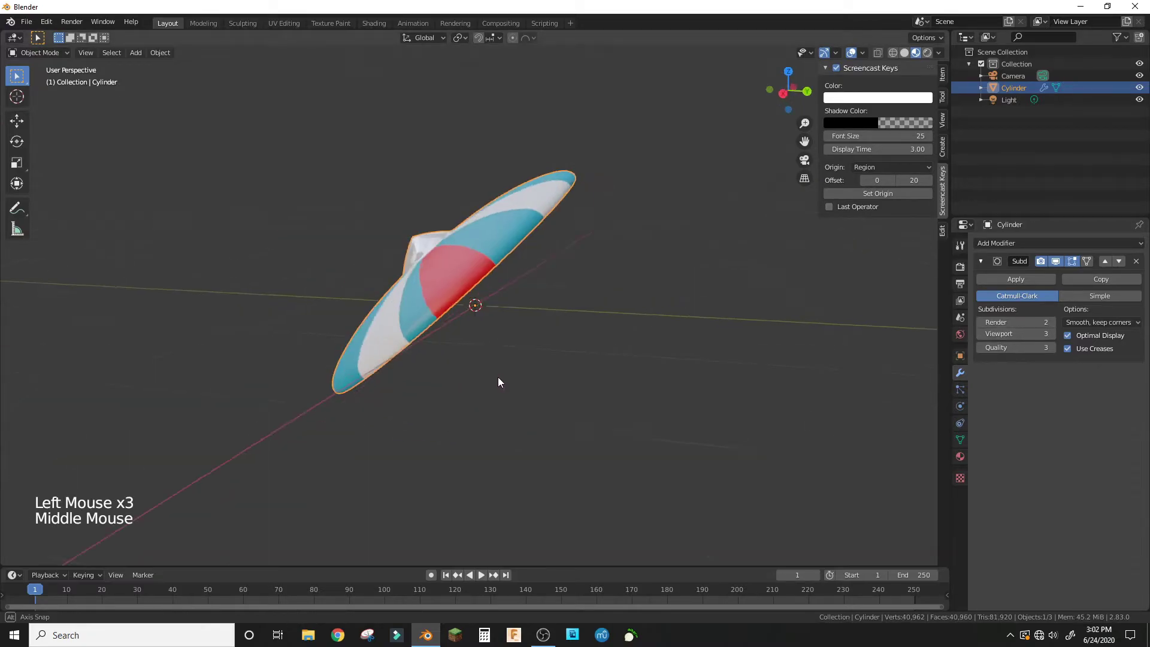
pyautogui.scroll(-2, 683, 383)
pyautogui.scroll(1, 683, 383)
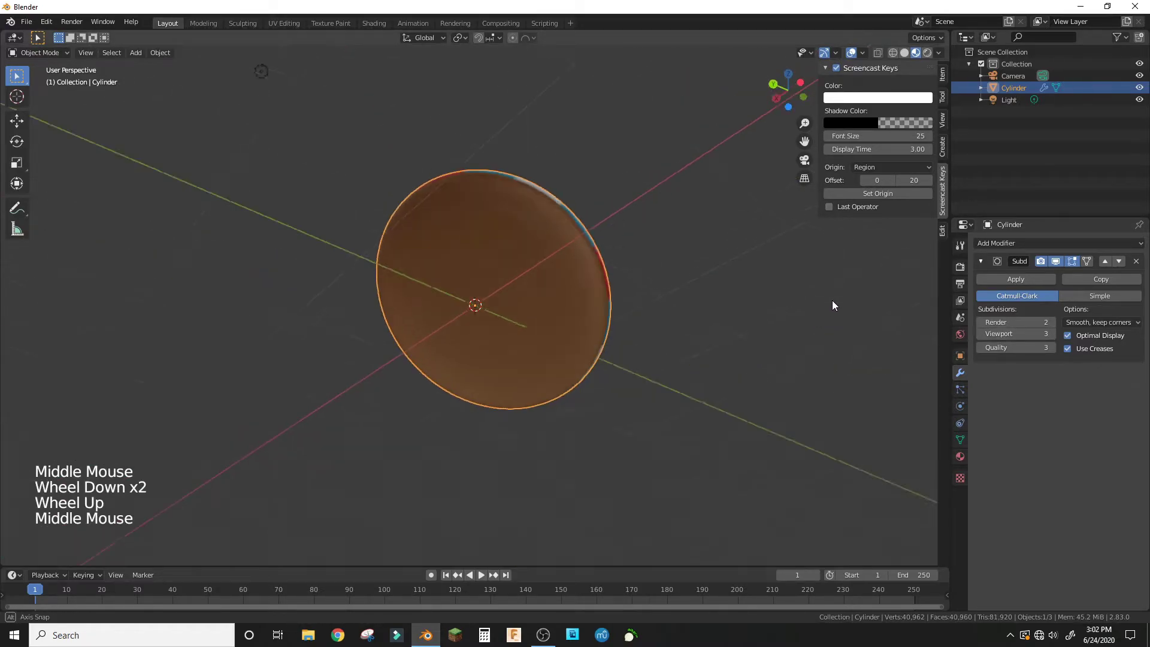
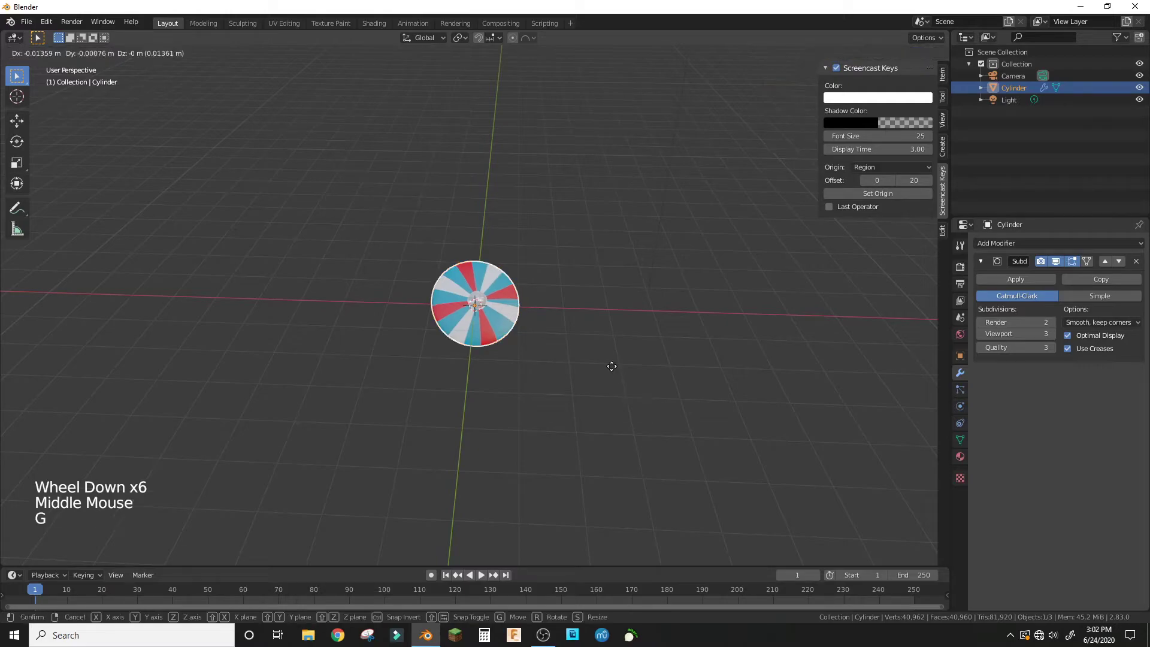
# Step: Finish moving the round shield away from the origin and add a mesh cube
pyautogui.click(449, 106)
pyautogui.moveTo(449, 105); pyautogui.dragTo(508, 227, button='middle')
pyautogui.scroll(-2, 512, 228)
pyautogui.hotkey('shift', 'a')
pyautogui.moveTo(522, 228)
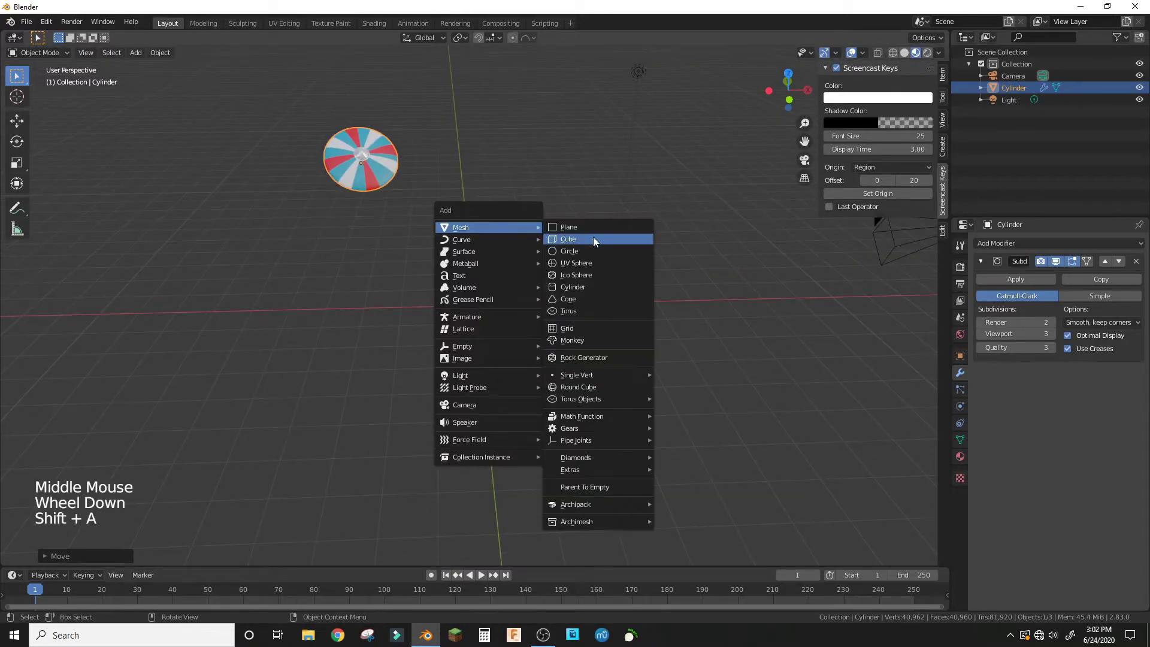
pyautogui.click(595, 235)
# Step: Enter Edit Mode on the cube and scale it down along the Y axis into a thin upright slab
pyautogui.moveTo(629, 441); pyautogui.dragTo(677, 264, button='middle')
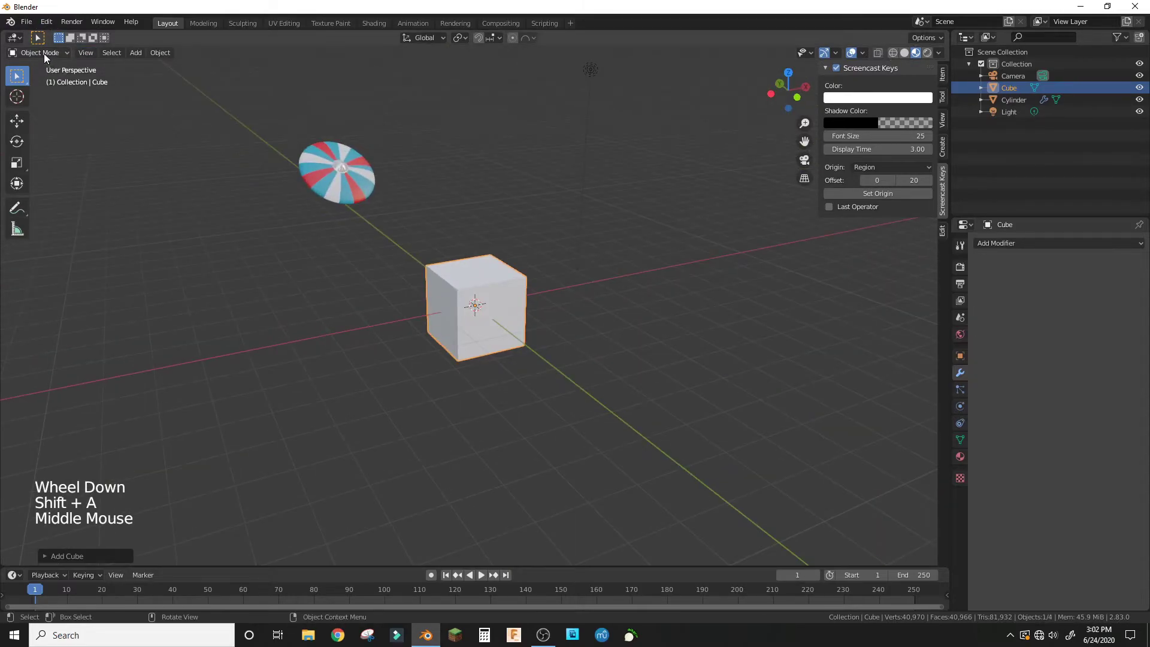
pyautogui.click(45, 54)
pyautogui.click(36, 66)
pyautogui.press('s')
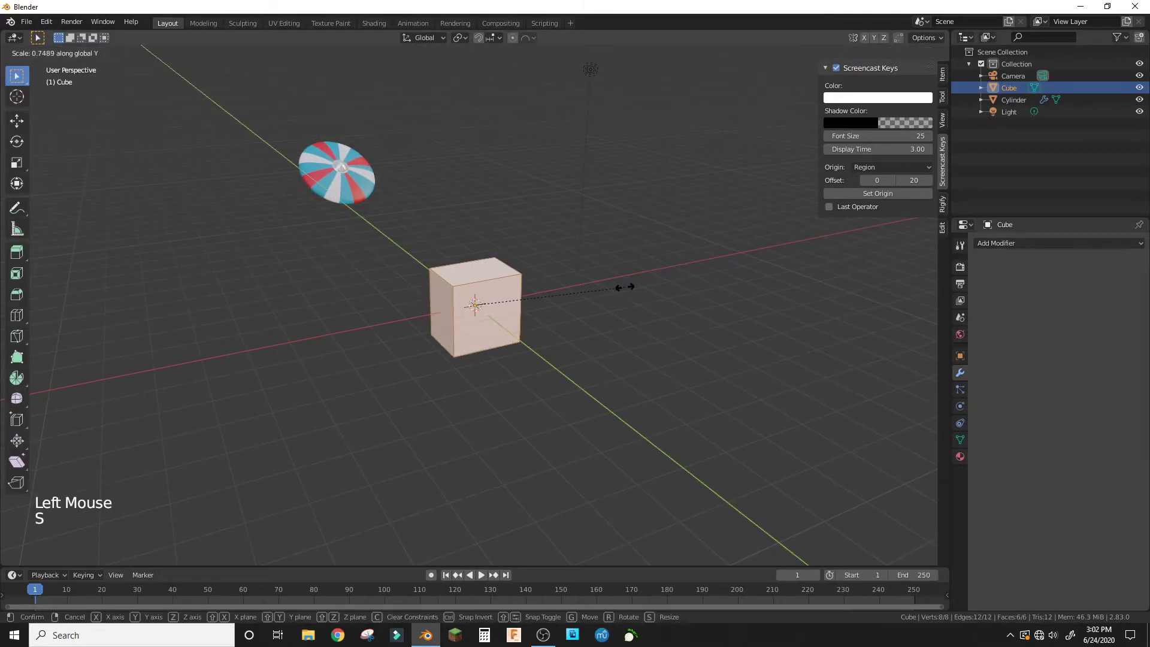
pyautogui.write('1')
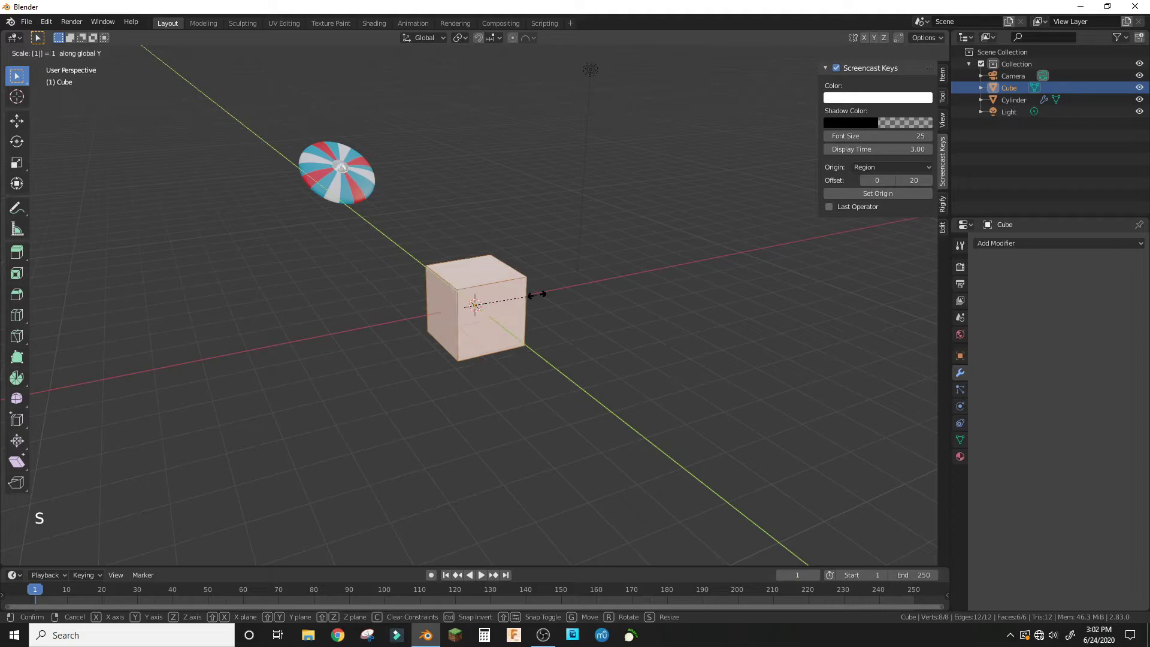
pyautogui.press('BackSpace')
pyautogui.press('BackSpace')
pyautogui.press('BackSpace')
pyautogui.write('.')
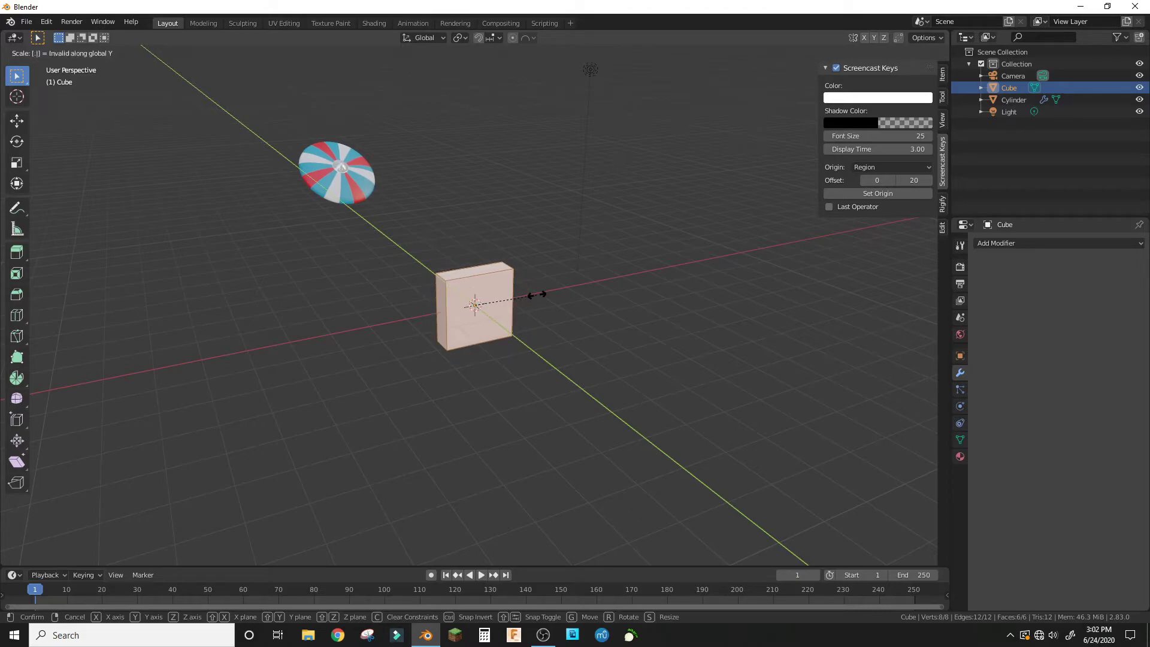
pyautogui.write('1')
pyautogui.press('Return')
# Step: Extrude the slab's bottom face a short way down in front view and narrow it along X to about 0.8
pyautogui.moveTo(536, 295); pyautogui.dragTo(497, 209, button='middle')
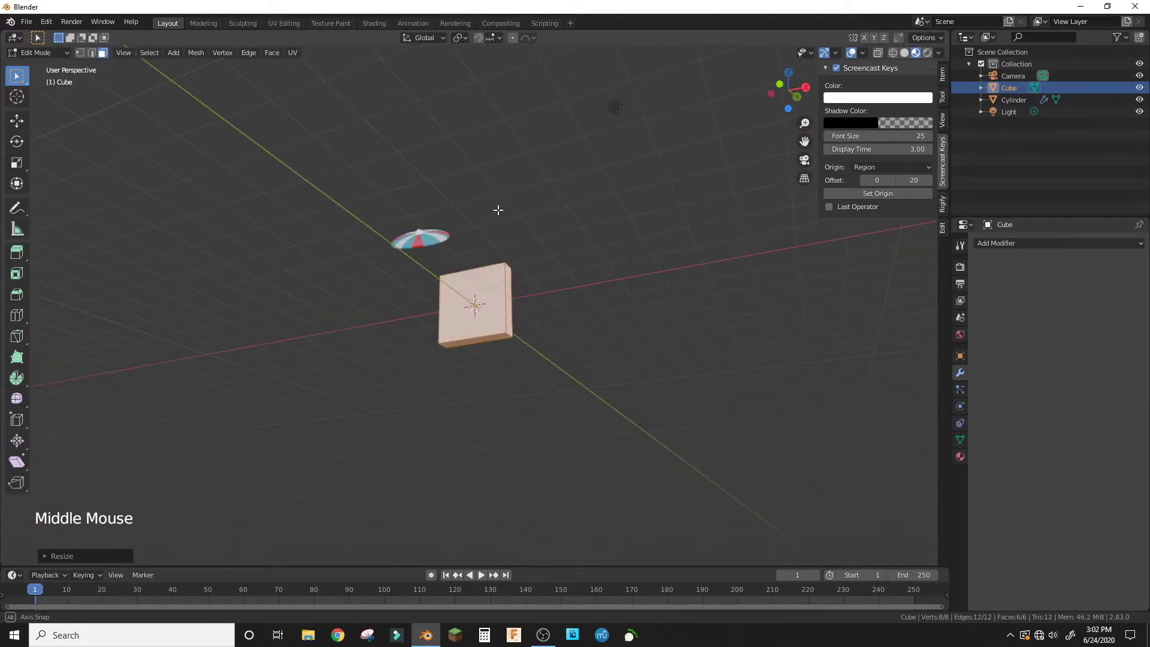
pyautogui.click(470, 342)
pyautogui.press('KP_3')
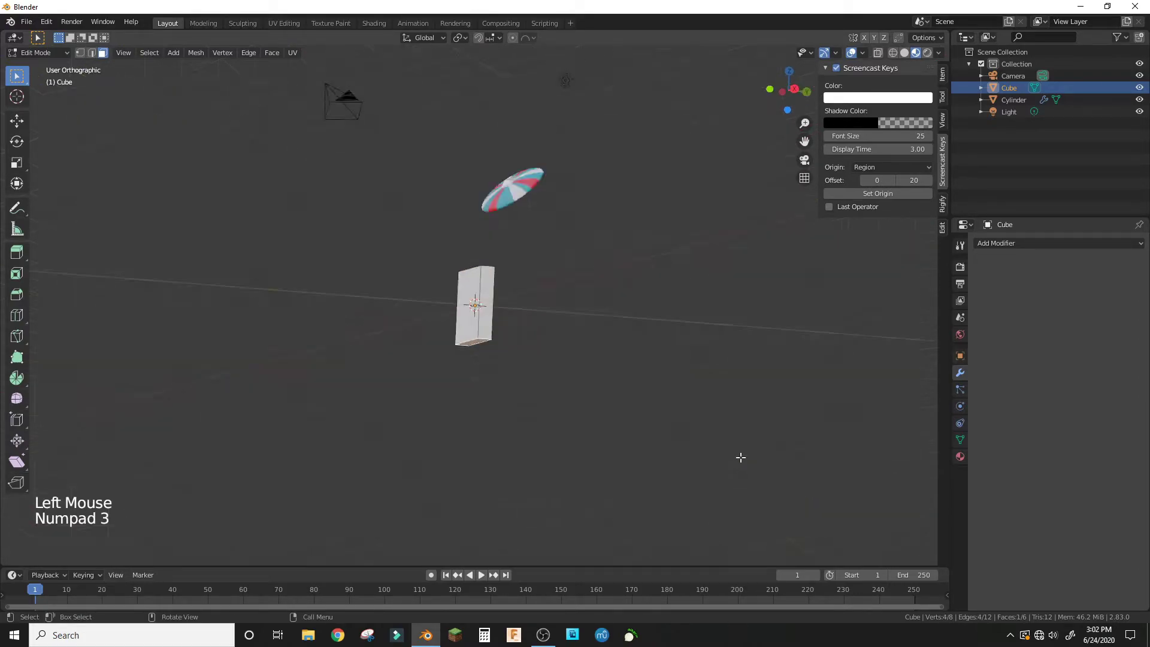
pyautogui.press('KP_1')
pyautogui.press('e')
pyautogui.press('ctrl')
pyautogui.click(671, 350)
pyautogui.press('s')
pyautogui.press('x')
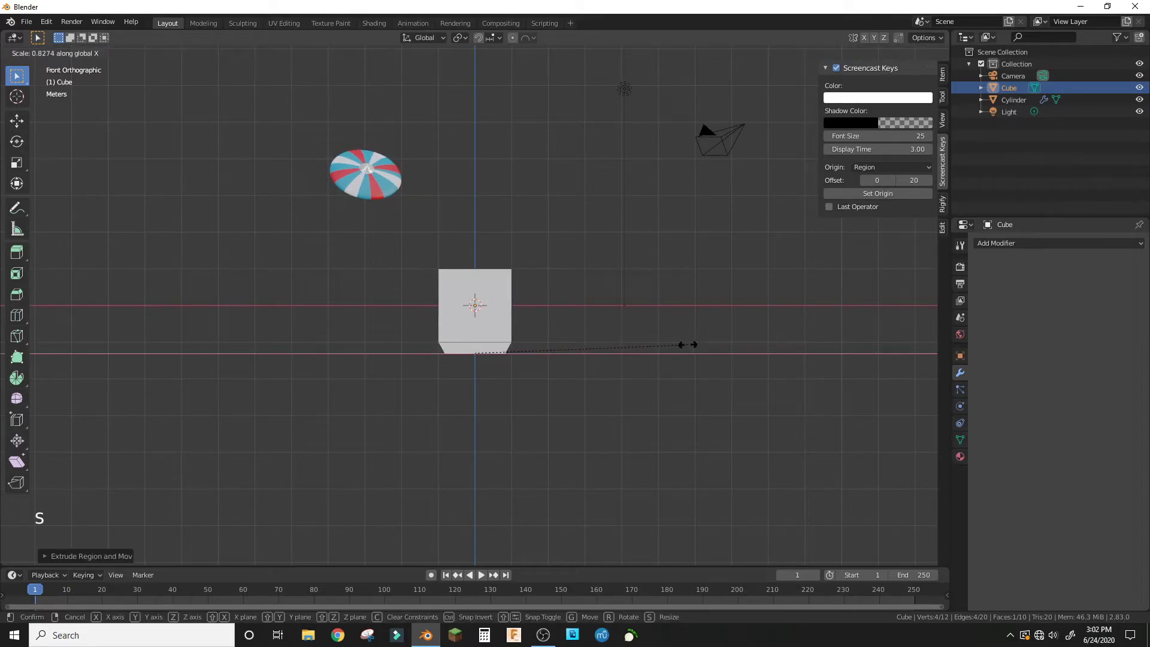
pyautogui.click(685, 340)
# Step: Extrude two more tiers down from the slab's bottom face, narrowing each along X to form a rounded point
pyautogui.press('e')
pyautogui.press('s')
pyautogui.press('x')
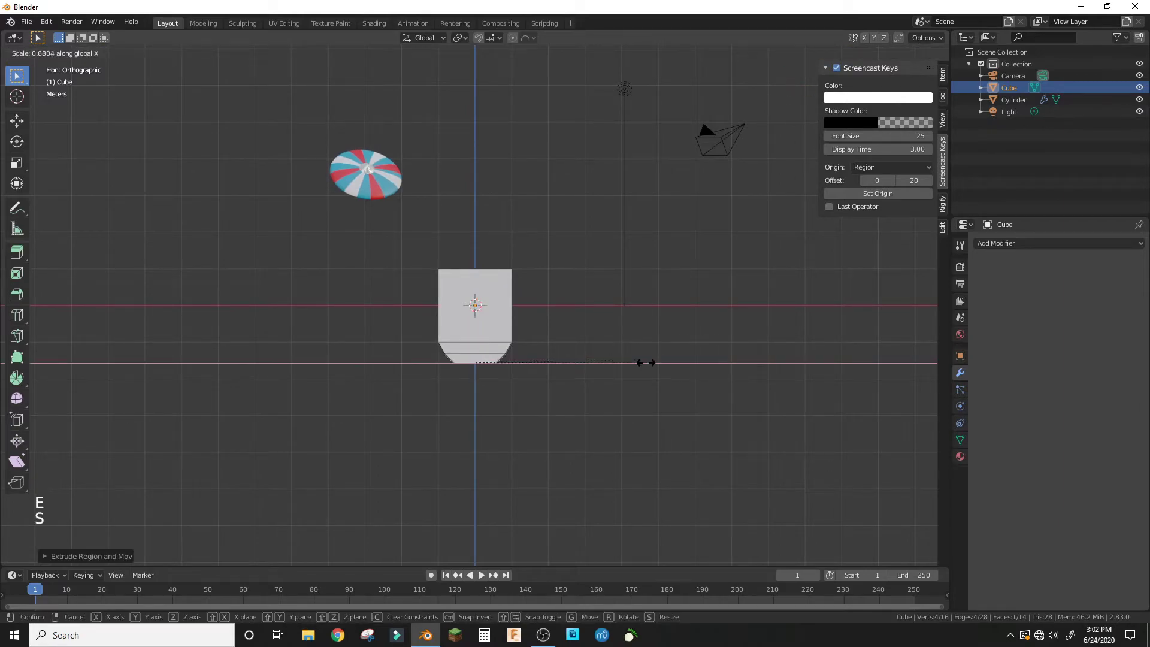
pyautogui.click(636, 364)
pyautogui.press('e')
pyautogui.press('s')
pyautogui.press('x')
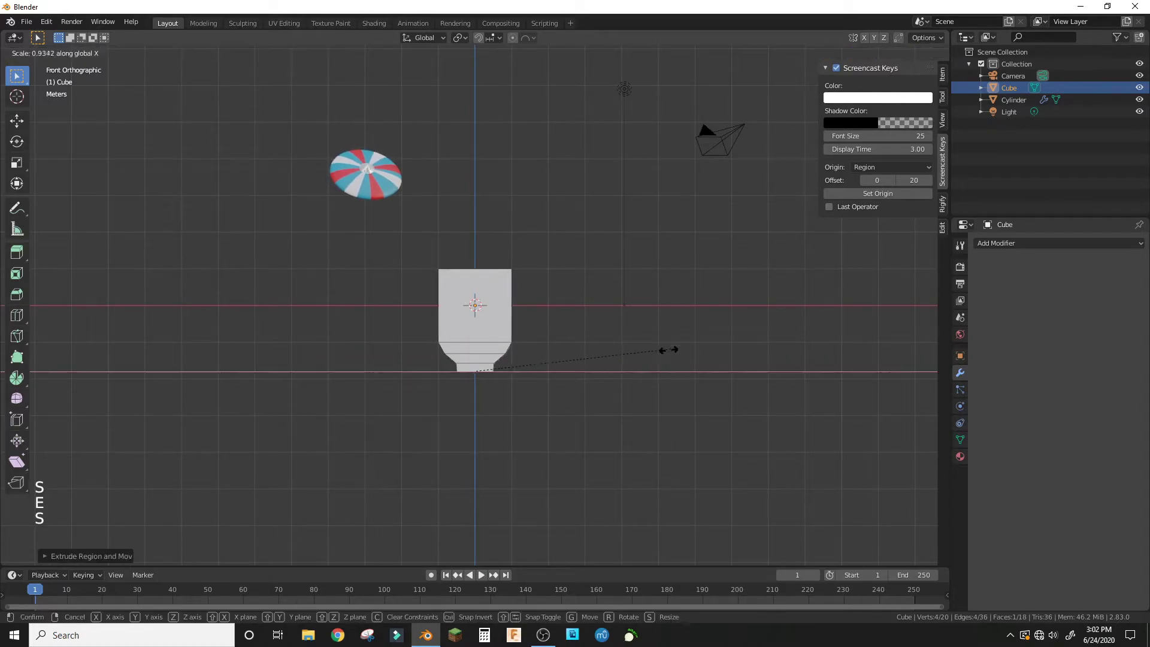
pyautogui.click(519, 366)
# Step: Select the five front faces of the new shield in Edit Mode and inset them by about 0.12
pyautogui.click(39, 53)
pyautogui.click(38, 66)
pyautogui.moveTo(521, 294); pyautogui.dragTo(542, 264, button='middle')
pyautogui.click(37, 52)
pyautogui.click(36, 77)
pyautogui.moveTo(455, 312); pyautogui.dragTo(489, 331, button='middle')
pyautogui.click(489, 331)
pyautogui.keyDown('shift'); pyautogui.click(489, 331); pyautogui.keyUp('shift')
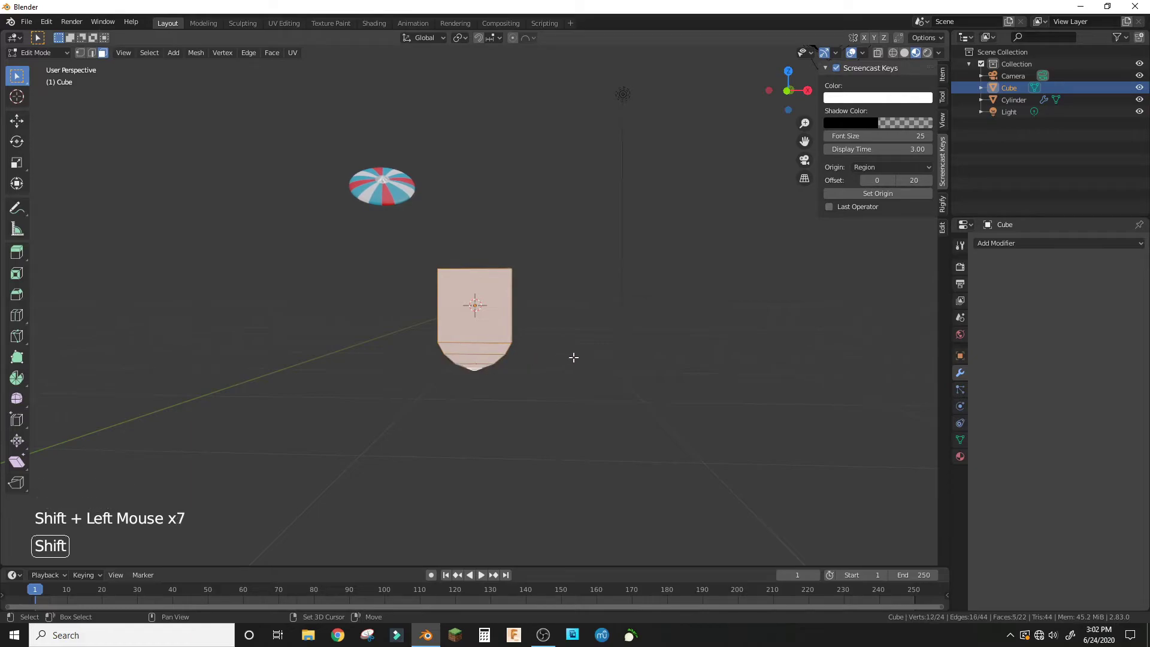
pyautogui.press('i')
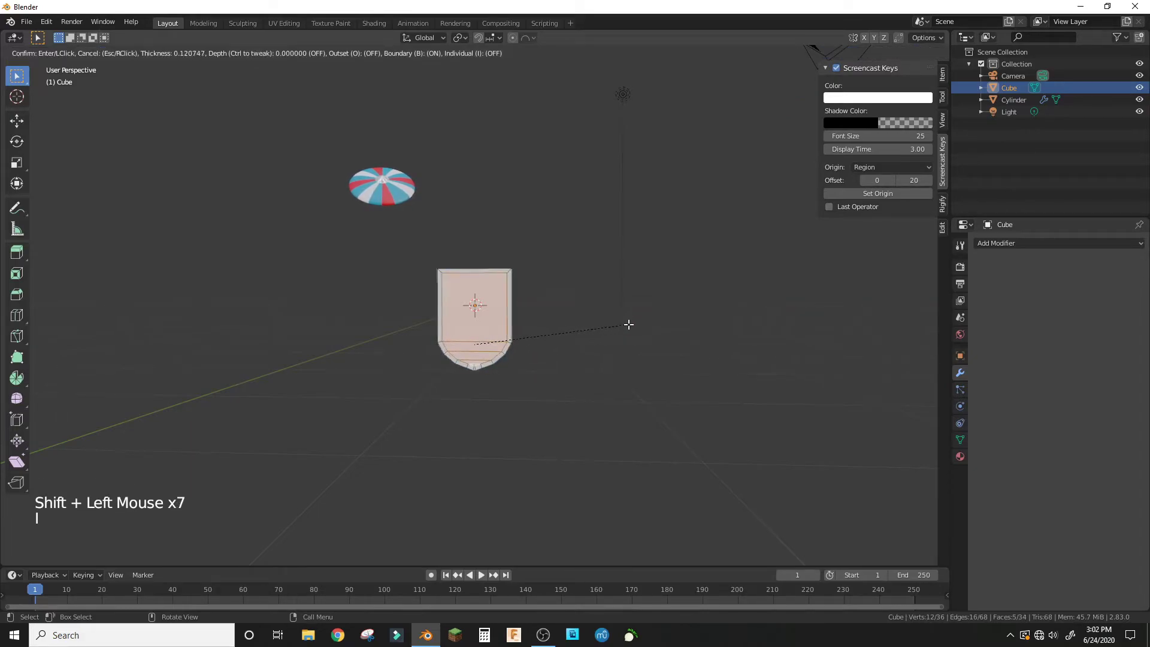
pyautogui.click(630, 324)
# Step: Extrude the inset front faces about 0.05 m inward to leave a raised rim
pyautogui.moveTo(634, 323); pyautogui.dragTo(602, 310, button='middle')
pyautogui.press('e')
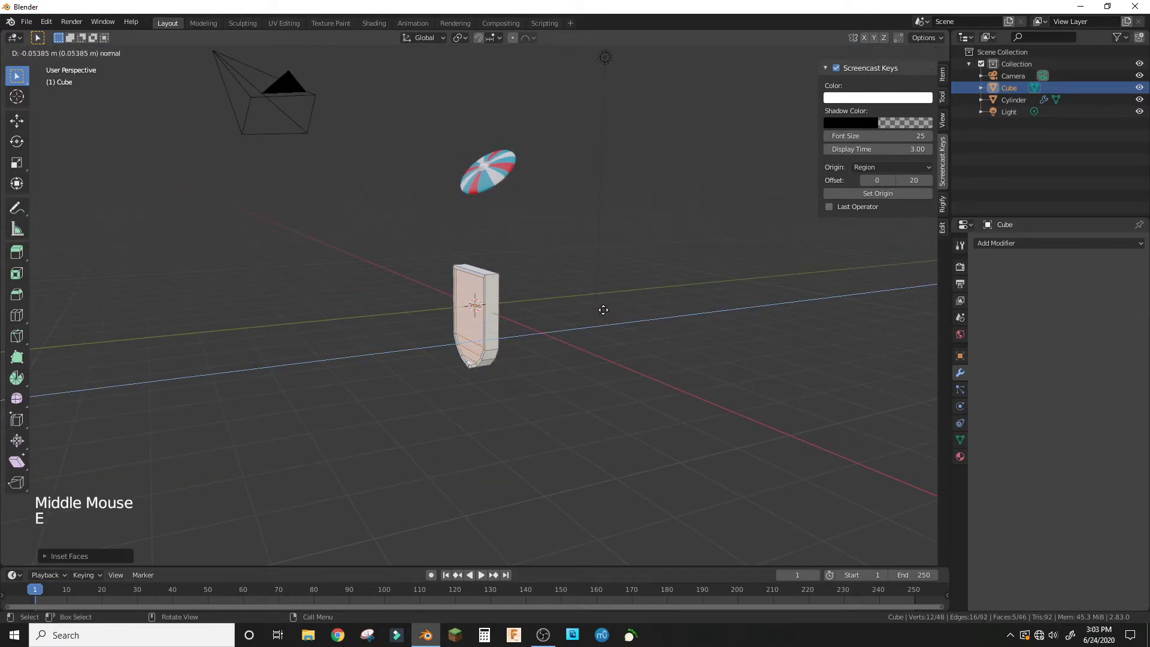
pyautogui.click(602, 309)
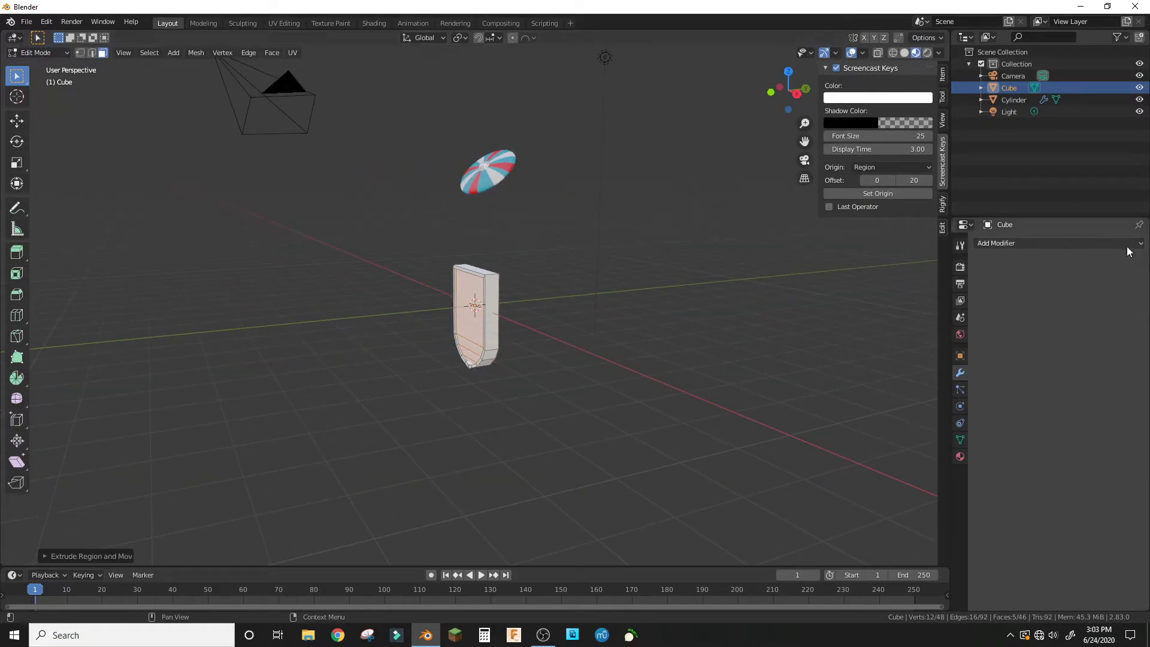
# Step: Apply the existing Material.005 to the new shield
pyautogui.click(960, 457)
pyautogui.click(980, 294)
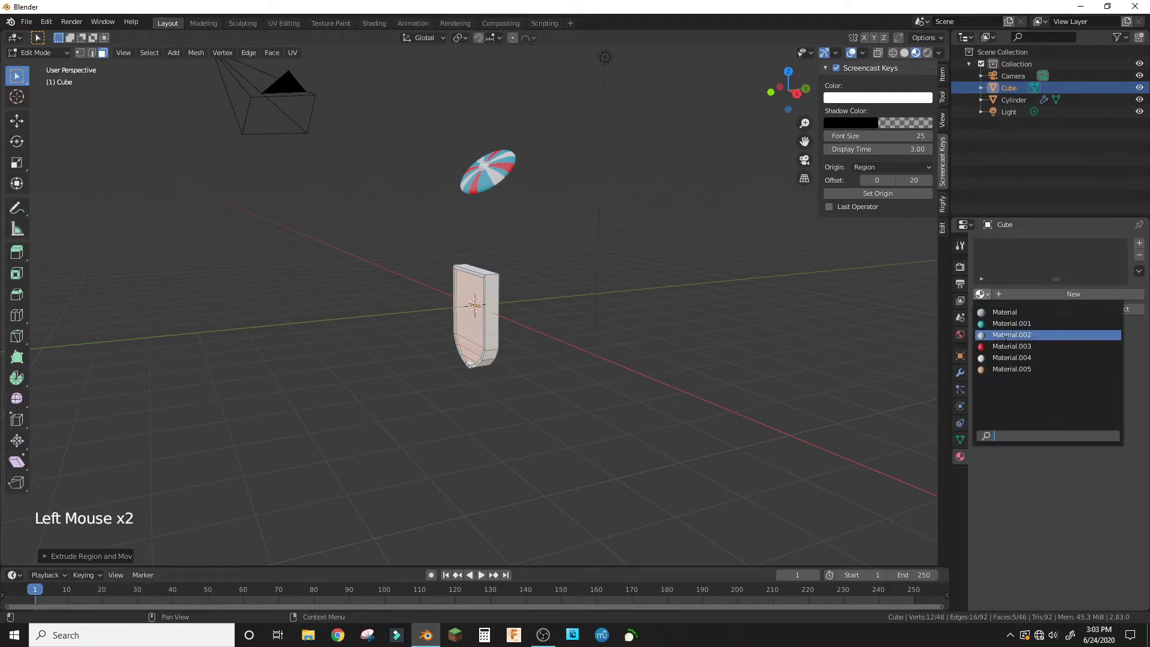
pyautogui.click(1004, 369)
pyautogui.moveTo(569, 246); pyautogui.dragTo(599, 252, button='middle')
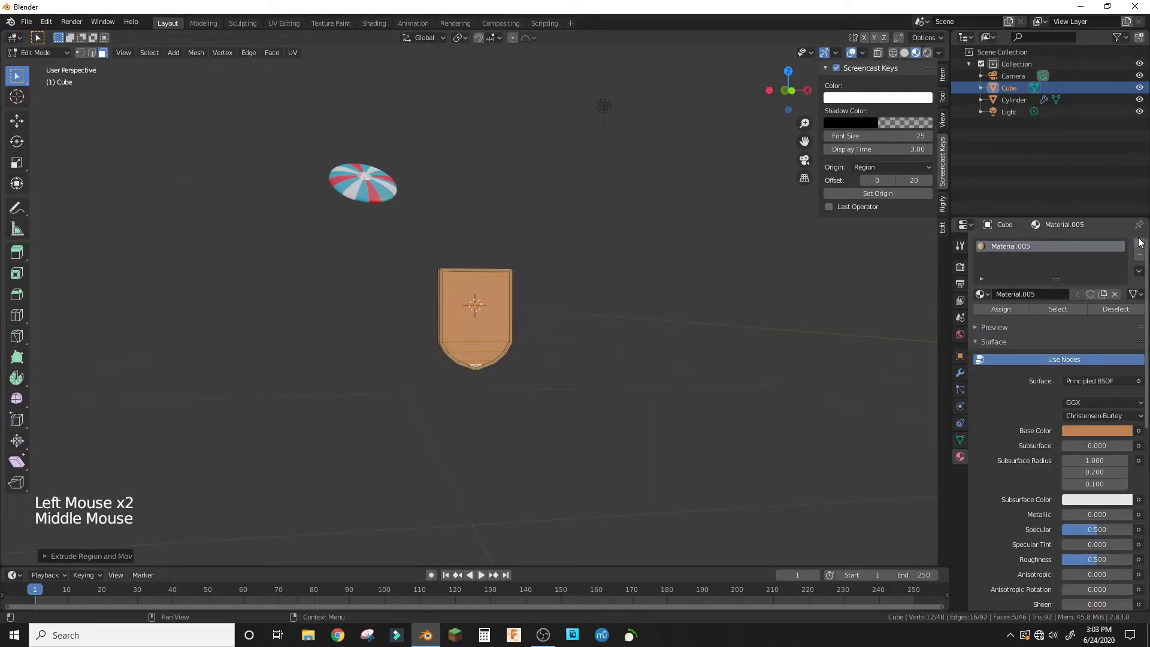
# Step: Add an empty second material slot and open the Texture Paint workspace with the viewport's tool settings shown
pyautogui.click(1139, 243)
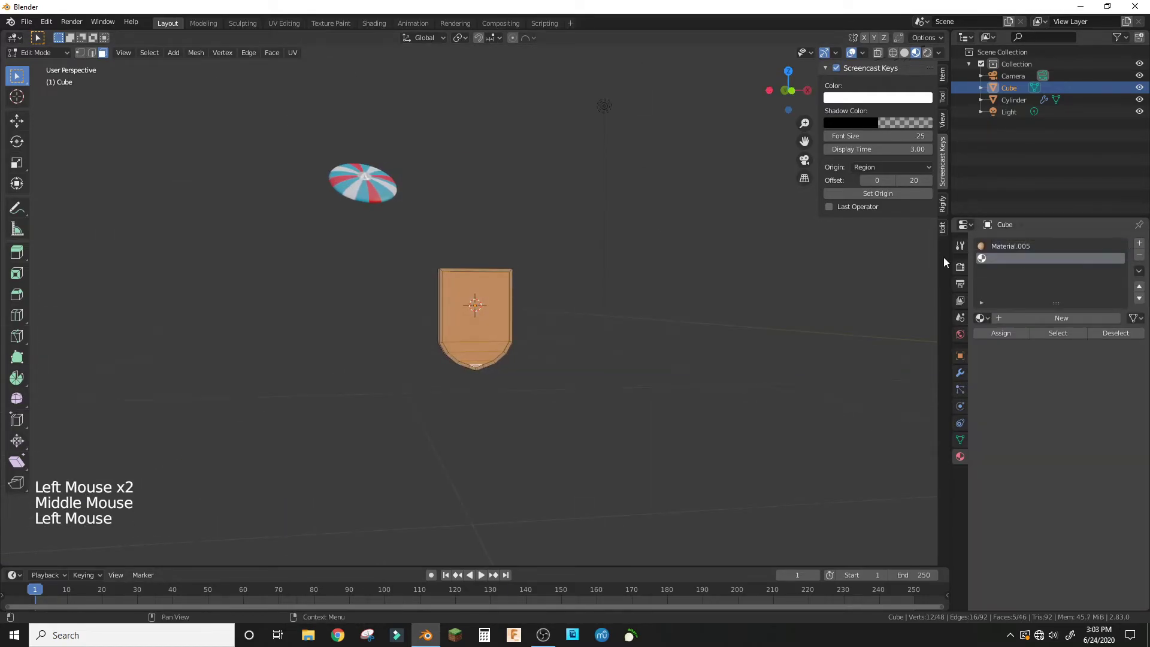
pyautogui.click(336, 23)
pyautogui.moveTo(785, 258); pyautogui.dragTo(833, 197, button='middle')
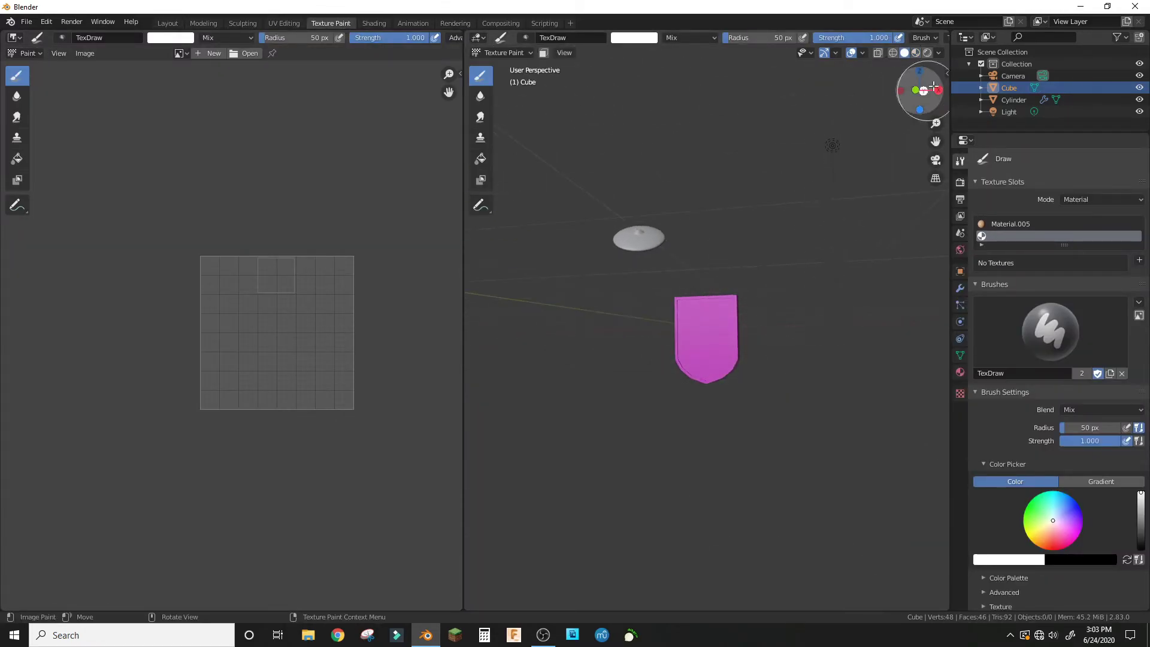
pyautogui.click(947, 73)
pyautogui.click(943, 161)
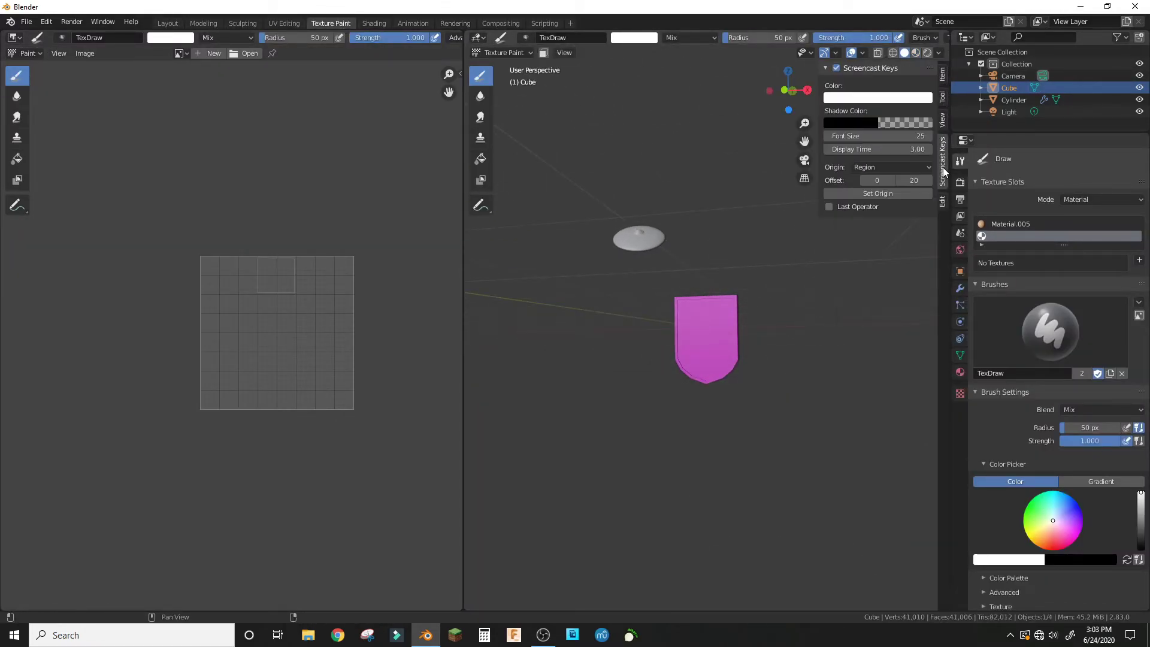
pyautogui.click(942, 97)
pyautogui.click(944, 76)
pyautogui.click(942, 97)
# Step: Add a 1024 × 1024 px Base Color texture paint slot filled with orange
pyautogui.click(927, 187)
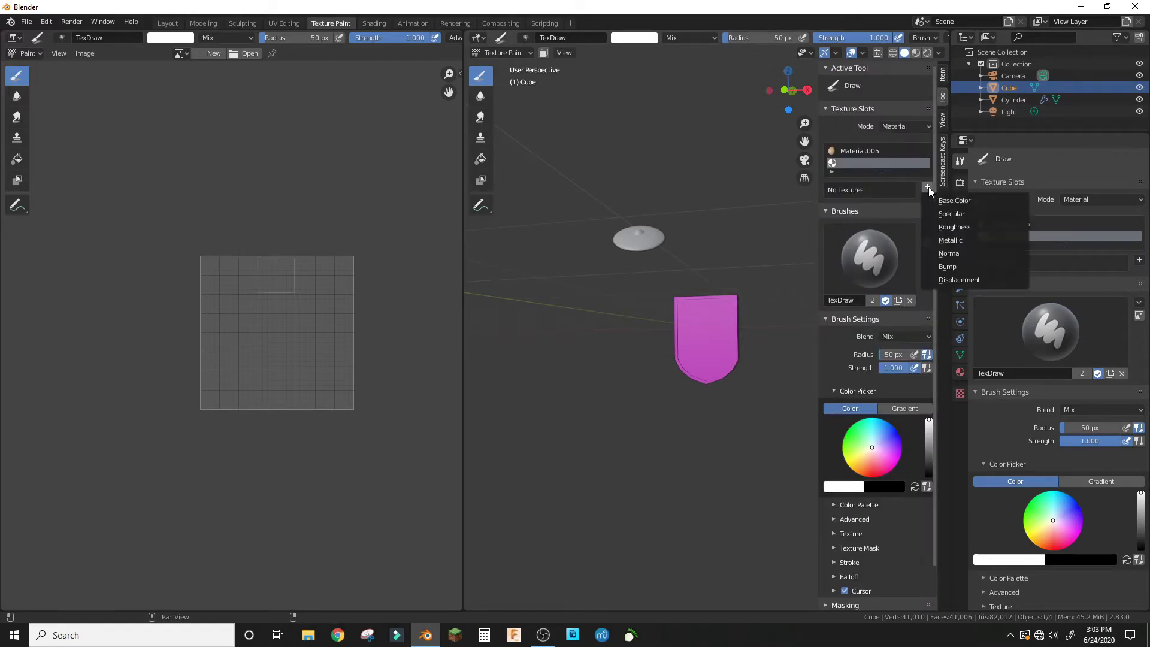
pyautogui.click(958, 200)
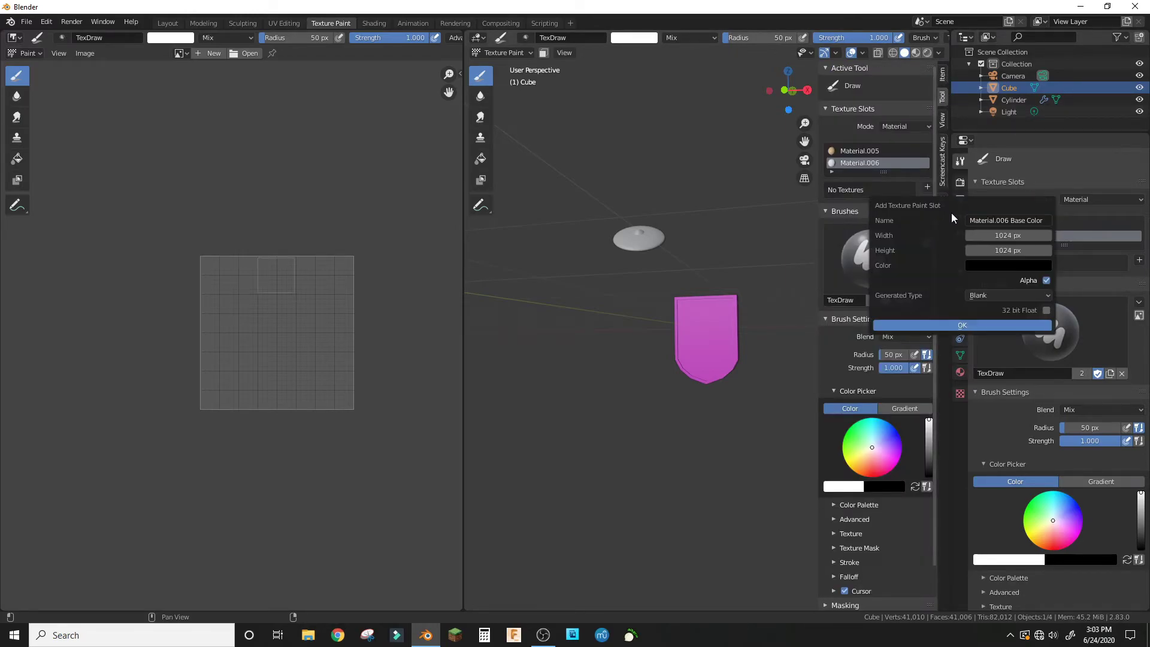
pyautogui.click(1001, 265)
pyautogui.moveTo(1041, 166); pyautogui.dragTo(1043, 95)
pyautogui.moveTo(978, 129); pyautogui.dragTo(1016, 110)
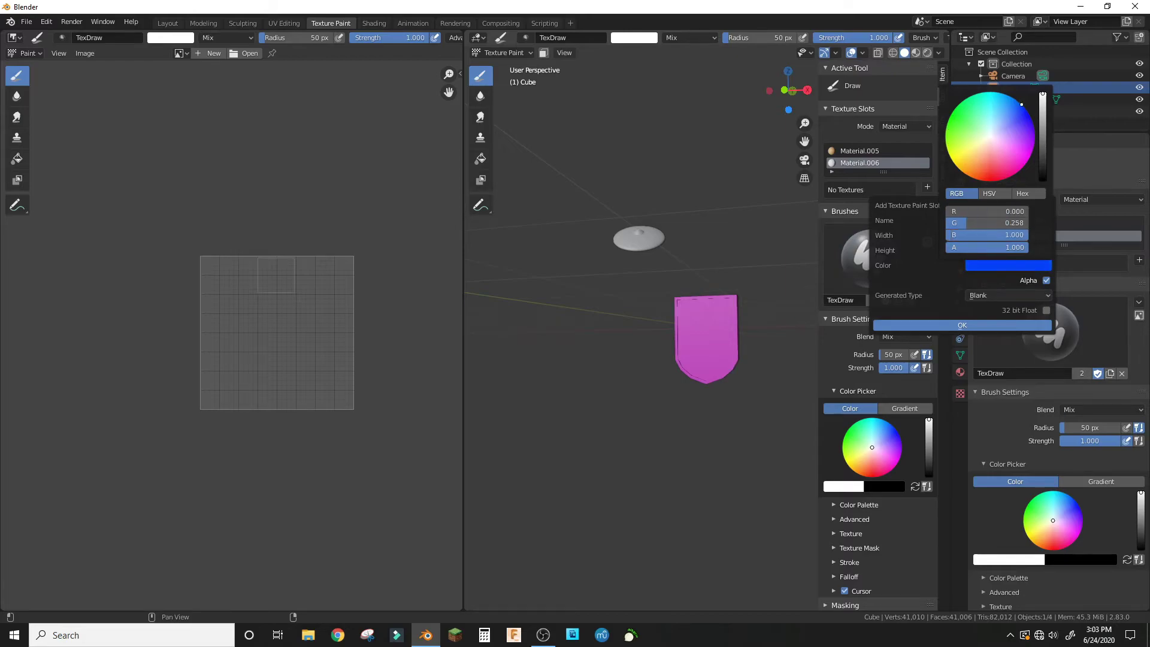
pyautogui.moveTo(1010, 153); pyautogui.dragTo(989, 181)
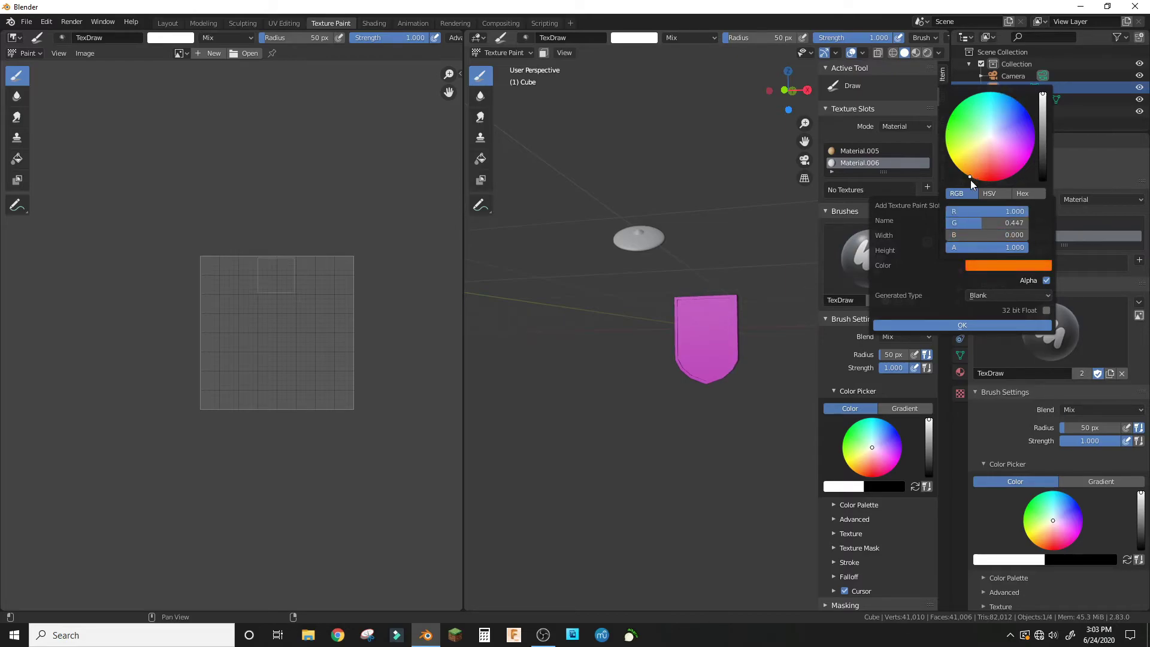
pyautogui.click(955, 327)
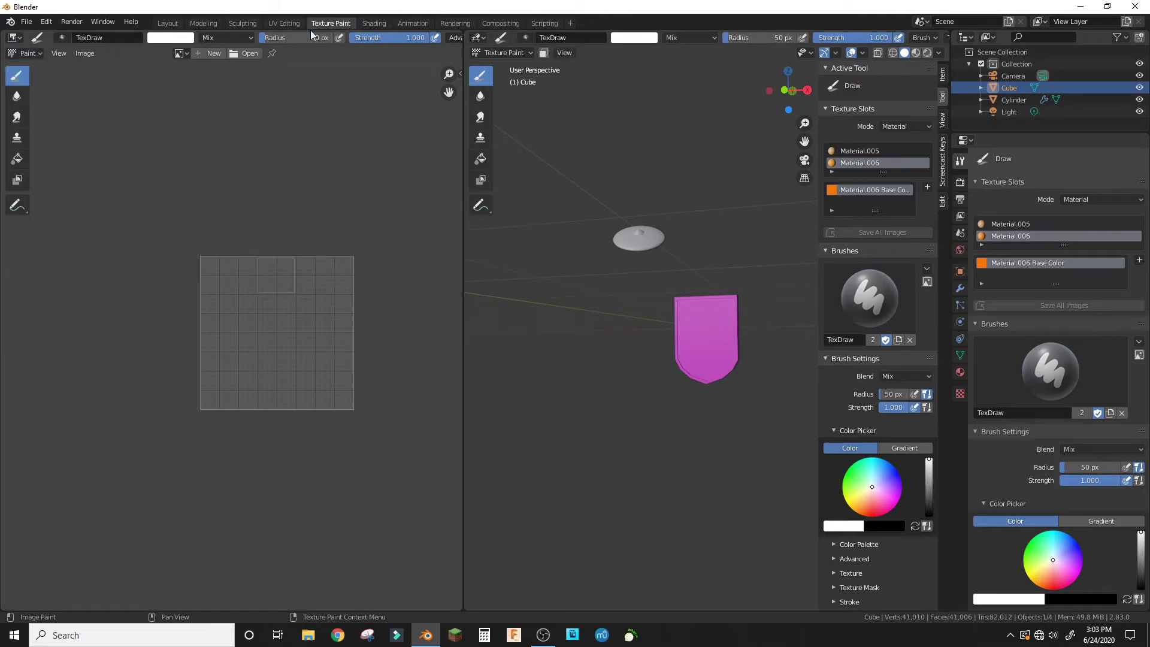
# Step: Return to the Layout workspace and assign Material.006 to the shield's recessed front faces in Edit Mode
pyautogui.click(168, 23)
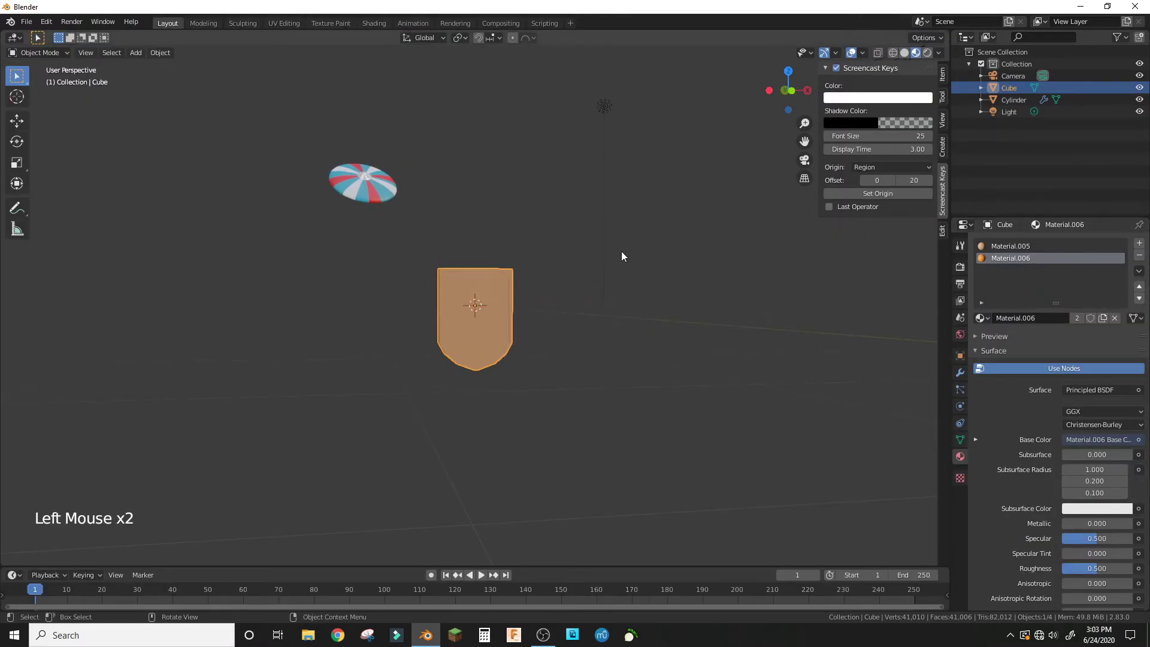
pyautogui.click(57, 58)
pyautogui.click(30, 81)
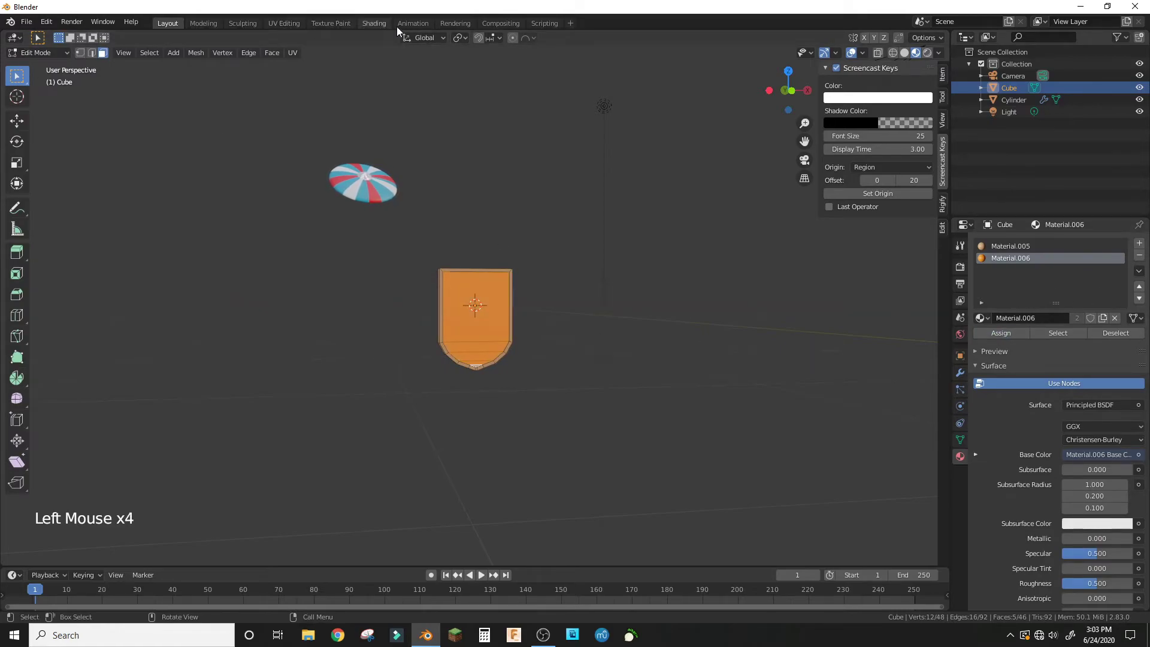
# Step: Go back to the Texture Paint workspace and set the brush color to black
pyautogui.click(331, 23)
pyautogui.scroll(5, 751, 332)
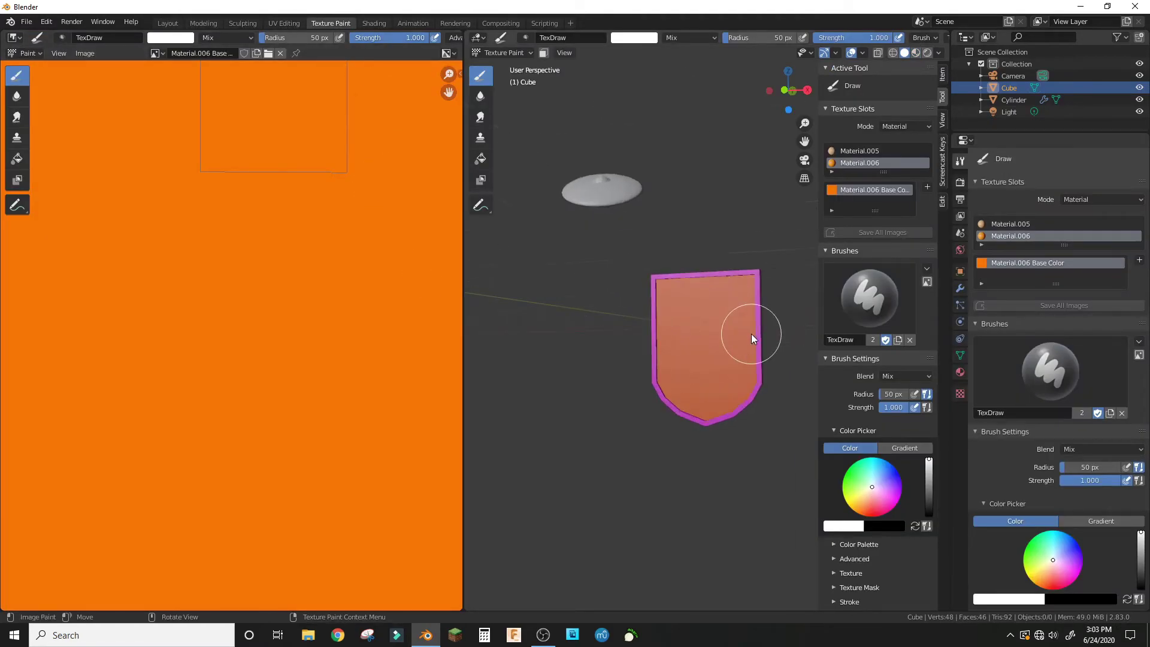
pyautogui.moveTo(882, 486)
pyautogui.mouseDown()
pyautogui.moveTo(873, 513)
pyautogui.moveTo(872, 488)
pyautogui.moveTo(928, 516)
pyautogui.mouseUp()
pyautogui.scroll(4, 687, 326)
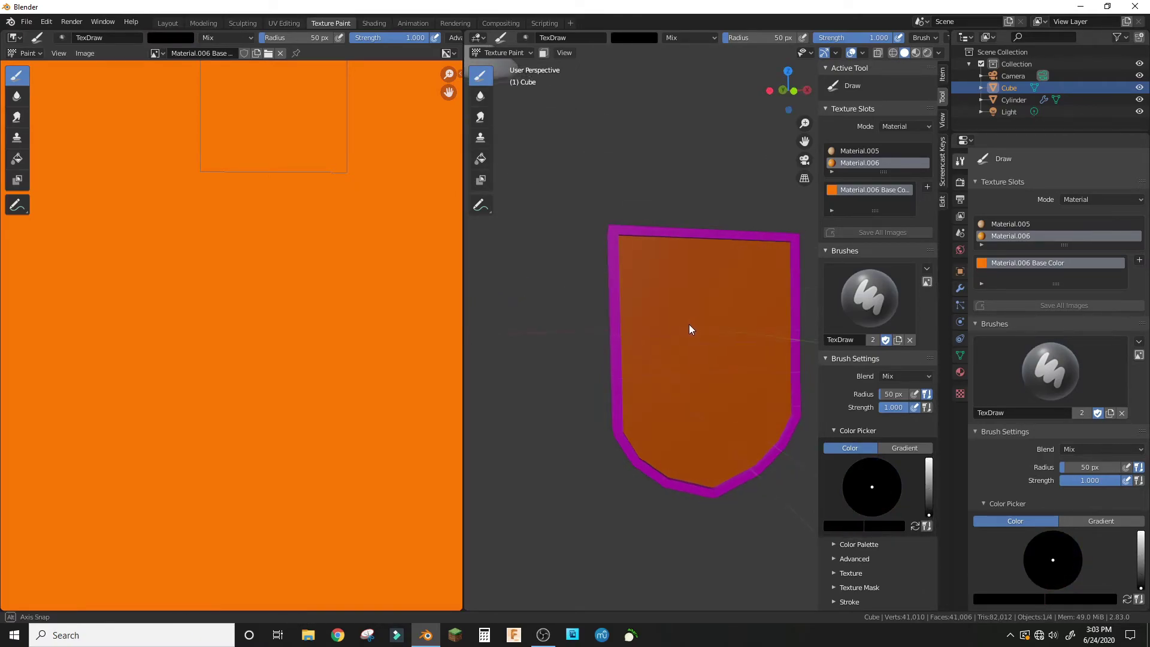
# Step: Unwrap the shield's recessed front faces in the UV Editing workspace
pyautogui.click(283, 23)
pyautogui.moveTo(713, 297); pyautogui.dragTo(816, 256, button='middle')
pyautogui.press('u')
pyautogui.click(798, 283)
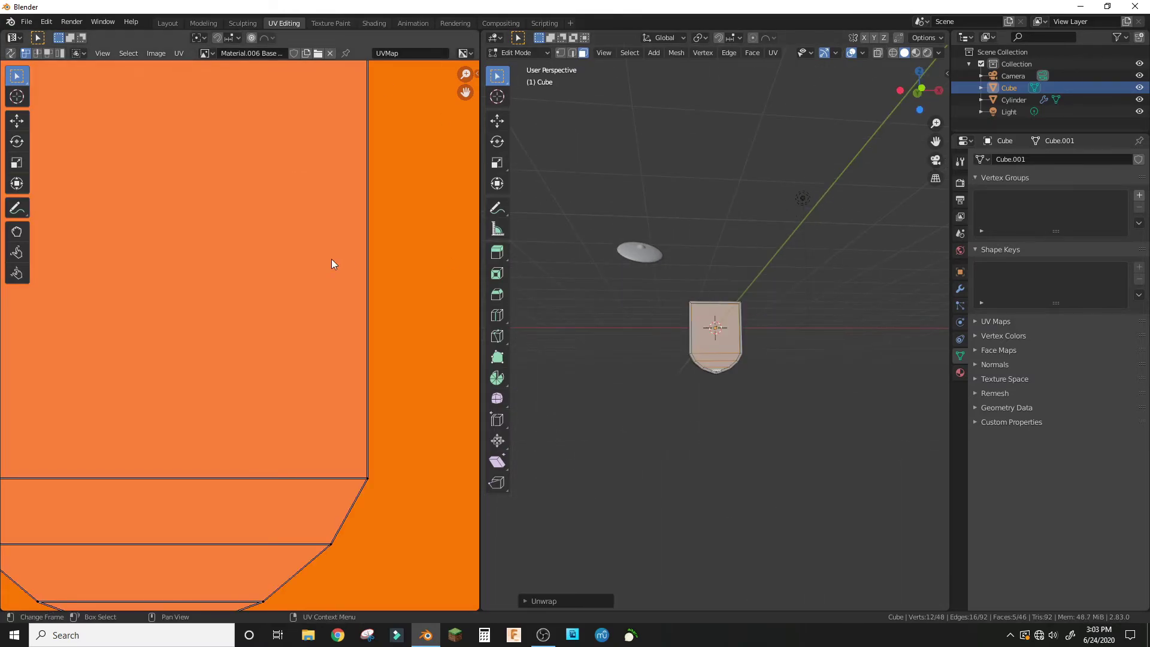
pyautogui.scroll(-4, 324, 246)
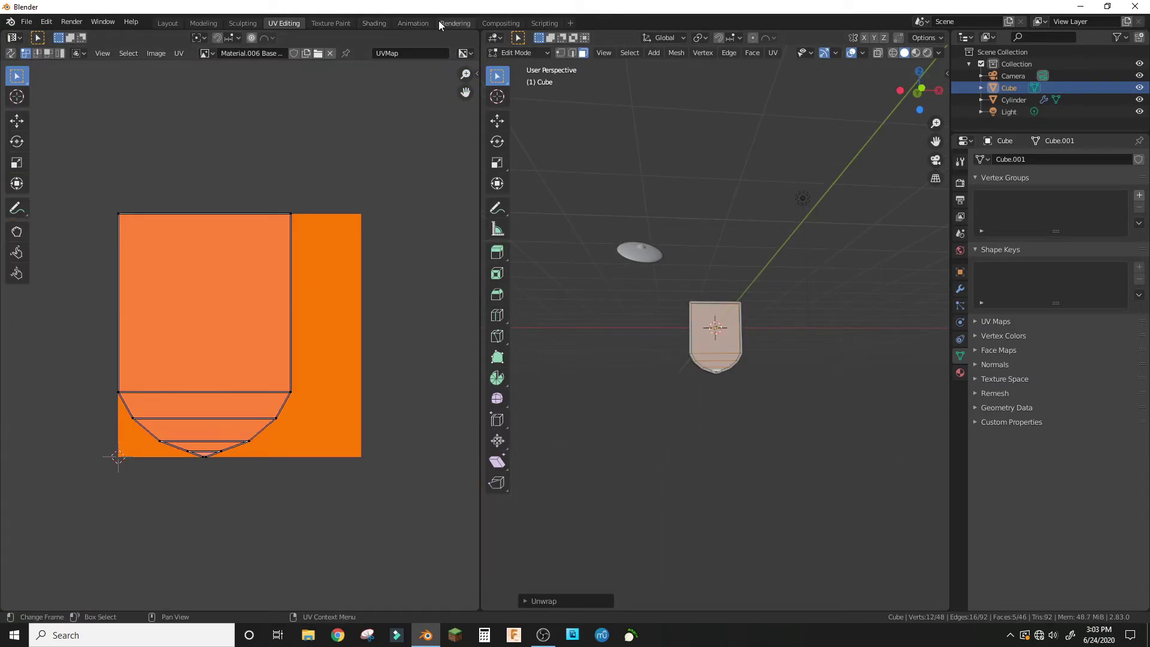
# Step: Return to the Texture Paint workspace and face the shield from the front, with X and Z mirroring enabled
pyautogui.click(331, 23)
pyautogui.moveTo(673, 350)
pyautogui.mouseDown(button='middle')
pyautogui.moveTo(753, 310)
pyautogui.moveTo(713, 296)
pyautogui.mouseUp(button='middle')
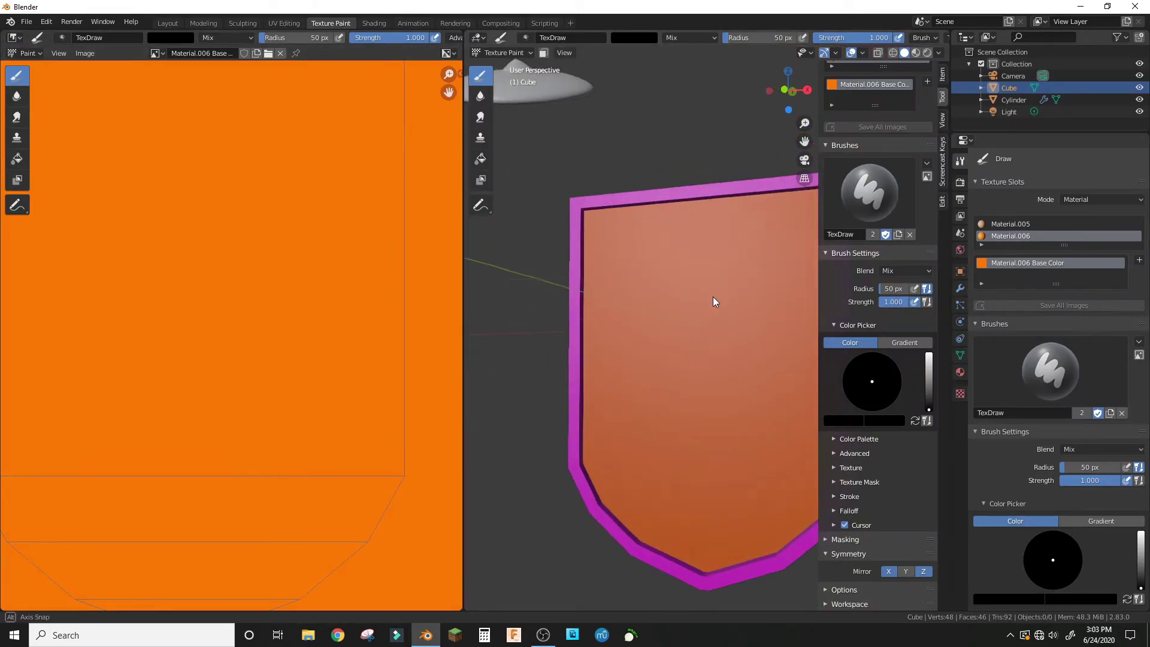
pyautogui.press('KP_1')
# Step: Try painting mirrored black dabs and an H-shaped emblem on the shield's front
pyautogui.click(707, 305)
pyautogui.click(704, 343)
pyautogui.moveTo(703, 338)
pyautogui.mouseDown()
pyautogui.moveTo(777, 278)
pyautogui.moveTo(788, 284)
pyautogui.moveTo(804, 367)
pyautogui.moveTo(792, 419)
pyautogui.mouseUp()
pyautogui.hotkey('ctrl', 'z')
pyautogui.hotkey('ctrl', 'z')
pyautogui.hotkey('ctrl', 'z')
pyautogui.moveTo(706, 295)
pyautogui.mouseDown()
pyautogui.moveTo(754, 328)
pyautogui.moveTo(774, 405)
pyautogui.mouseUp()
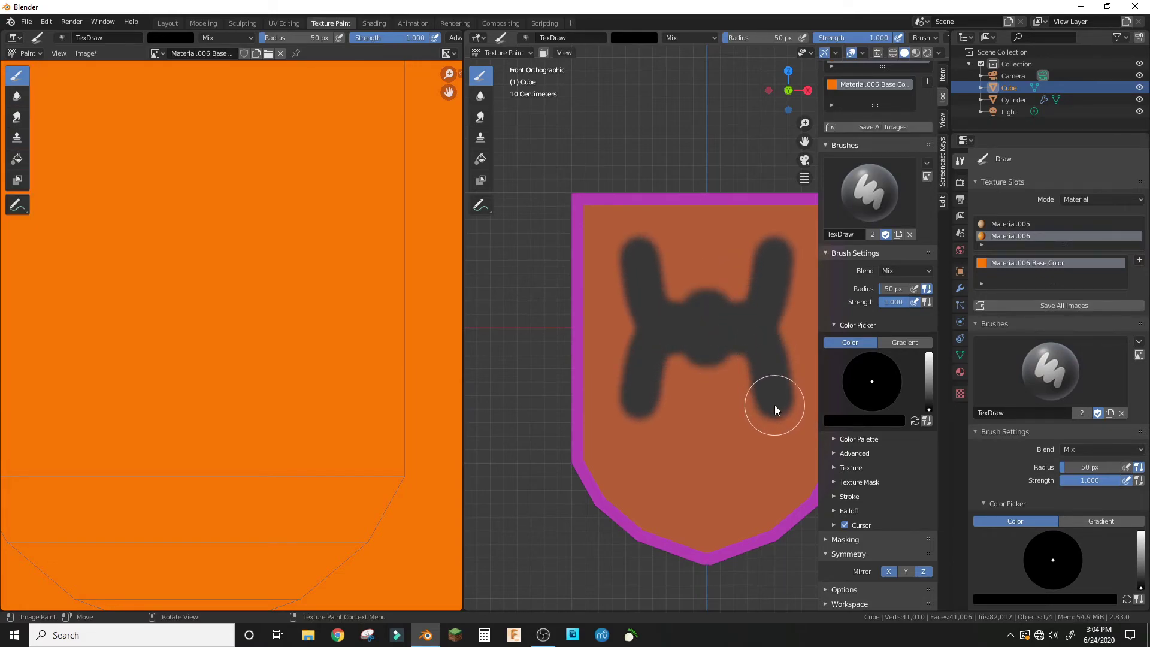
pyautogui.hotkey('ctrl', 'z')
# Step: Try painting a mirrored black emblem of broad looping bands across the shield's front
pyautogui.moveTo(707, 314)
pyautogui.mouseDown()
pyautogui.moveTo(740, 258)
pyautogui.moveTo(810, 333)
pyautogui.mouseUp()
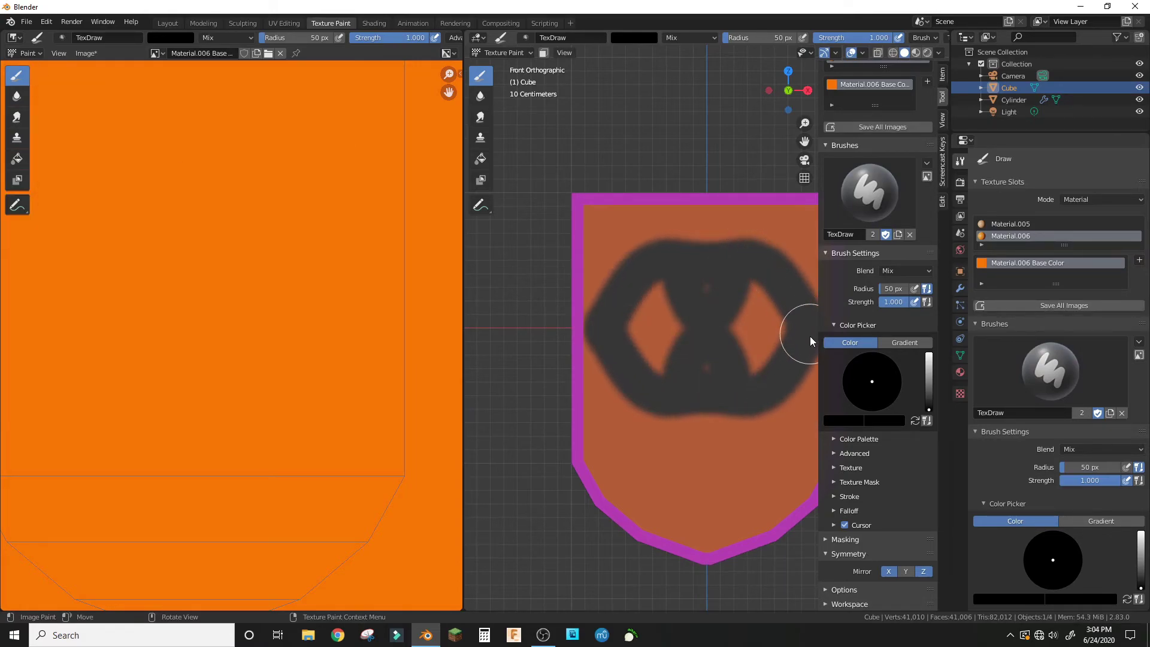
pyautogui.scroll(-4, 811, 359)
pyautogui.scroll(-1, 752, 398)
pyautogui.scroll(1, 752, 397)
pyautogui.hotkey('ctrl', 'z')
# Step: Try painting two small black loops flanked by long curved strokes on the shield's front
pyautogui.scroll(6, 749, 378)
pyautogui.moveTo(746, 368)
pyautogui.mouseDown()
pyautogui.moveTo(736, 284)
pyautogui.moveTo(839, 491)
pyautogui.moveTo(795, 429)
pyautogui.mouseUp()
pyautogui.scroll(-6, 778, 422)
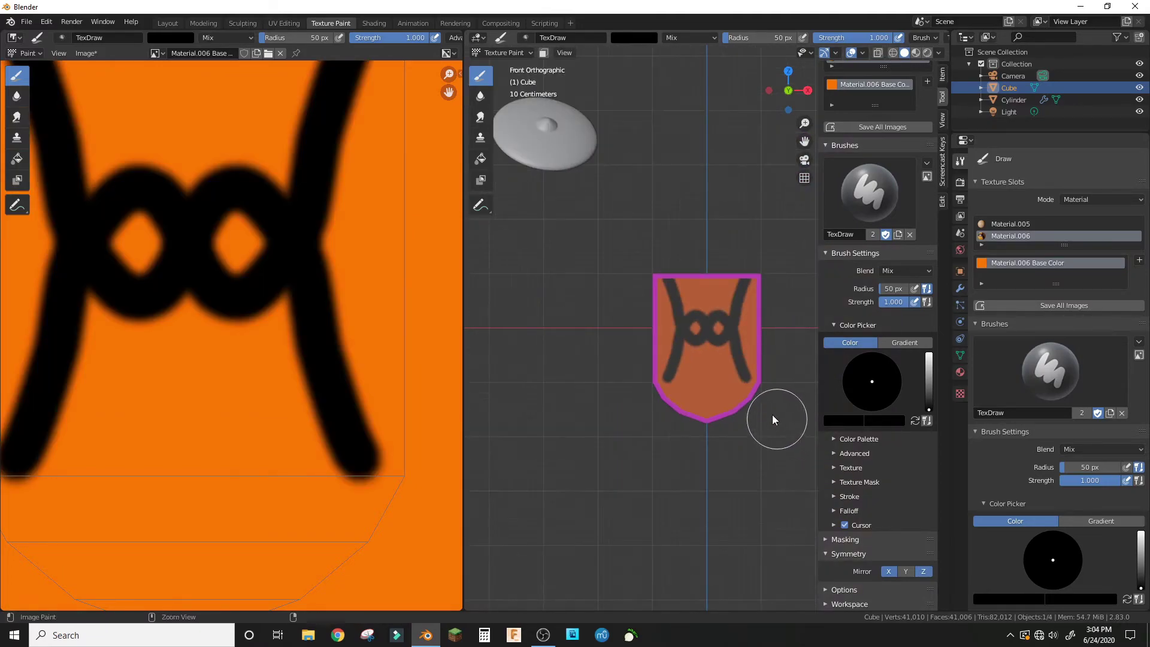
pyautogui.hotkey('ctrl', 'z')
# Step: Change the paint mirroring to X and Y and paint a black cross with flared ends on the shield's front
pyautogui.scroll(6, 742, 363)
pyautogui.click(922, 570)
pyautogui.moveTo(716, 276); pyautogui.dragTo(734, 526)
pyautogui.hotkey('ctrl', 'z')
pyautogui.moveTo(721, 259)
pyautogui.mouseDown()
pyautogui.moveTo(735, 414)
pyautogui.moveTo(716, 374)
pyautogui.mouseUp()
pyautogui.scroll(-5, 716, 375)
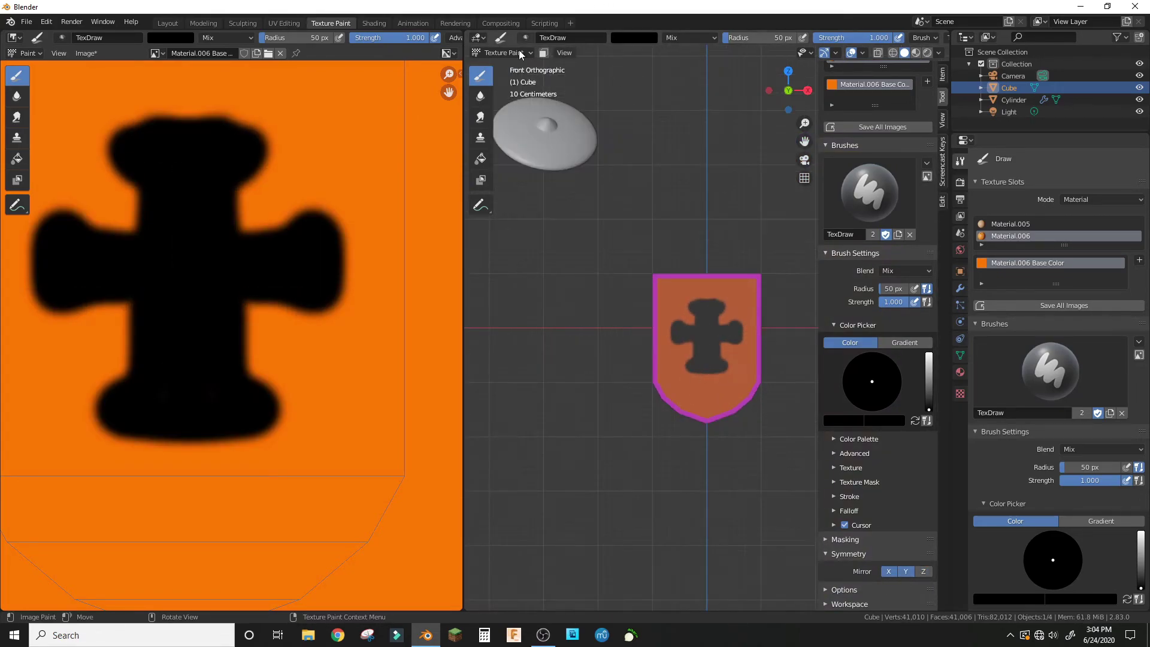
# Step: Return to Object Mode and display the shields with Material Preview shading to inspect the painted front
pyautogui.click(501, 53)
pyautogui.click(493, 69)
pyautogui.scroll(-4, 800, 333)
pyautogui.moveTo(799, 333); pyautogui.dragTo(734, 146, button='middle')
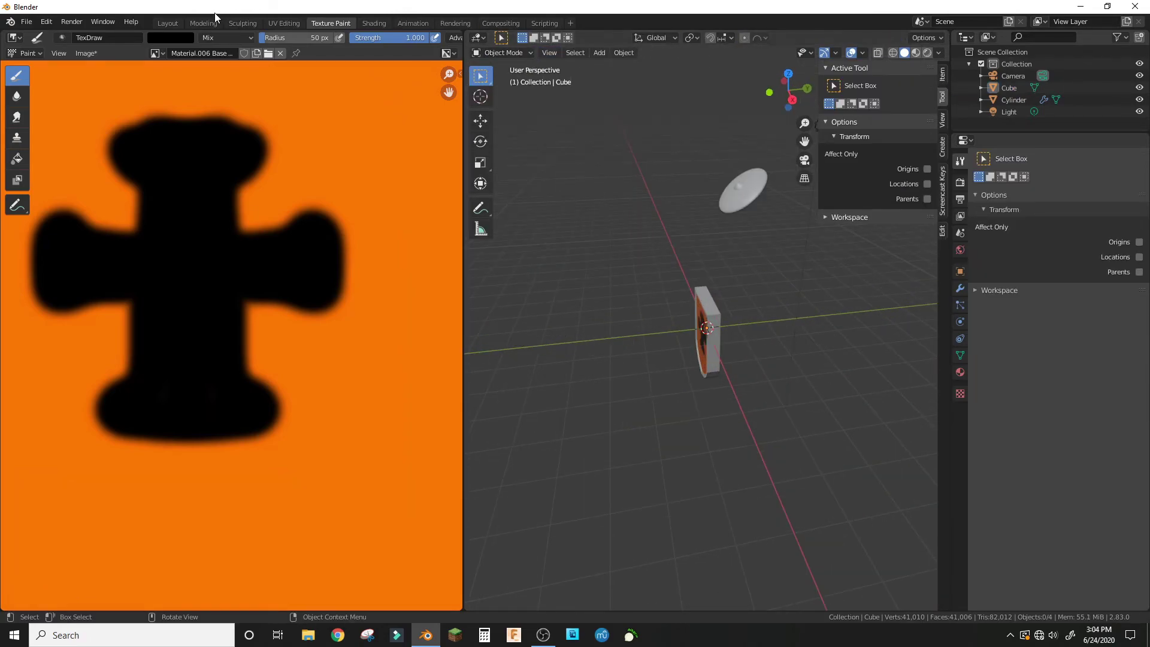
pyautogui.click(916, 52)
pyautogui.moveTo(850, 198)
pyautogui.mouseDown(button='middle')
pyautogui.moveTo(835, 248)
pyautogui.moveTo(734, 324)
pyautogui.moveTo(764, 303)
pyautogui.moveTo(770, 327)
pyautogui.mouseUp(button='middle')
pyautogui.scroll(3, 731, 315)
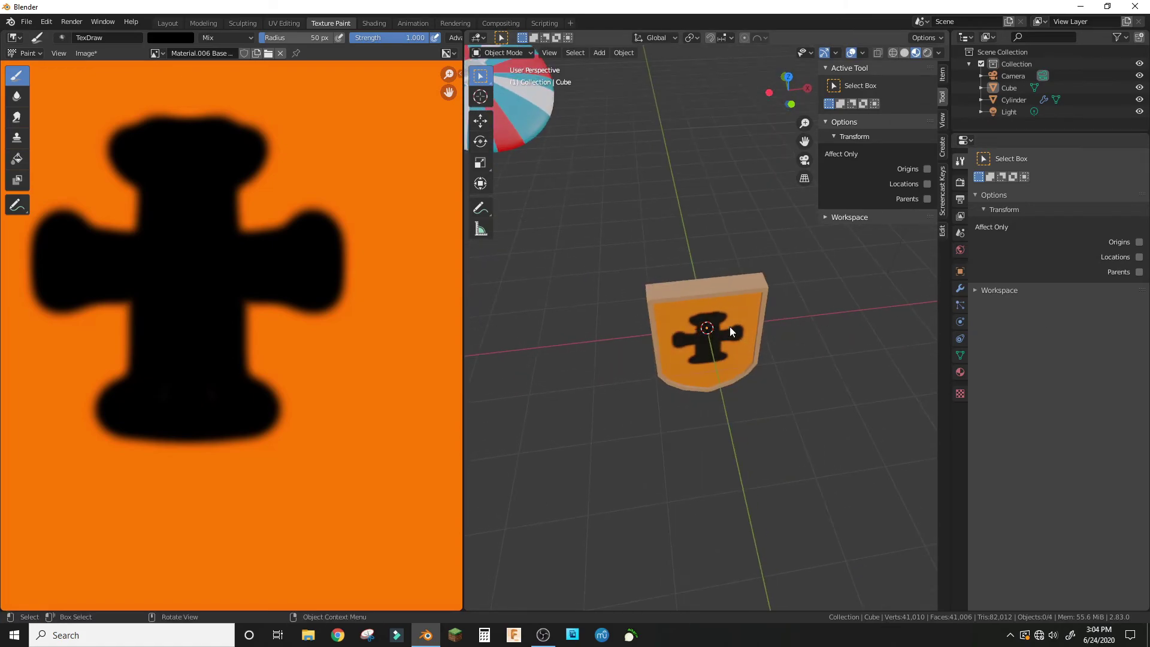
# Step: Move the heater shield up beside the round shield and scale it down
pyautogui.click(752, 275)
pyautogui.scroll(-6, 752, 276)
pyautogui.press('g')
pyautogui.click(729, 187)
pyautogui.moveTo(728, 188); pyautogui.dragTo(504, 274, button='middle')
pyautogui.press('s')
pyautogui.click(797, 270)
# Step: Shade the heater shield smooth and enable Auto Smooth in its normals settings
pyautogui.rightClick(775, 262)
pyautogui.click(775, 263)
pyautogui.moveTo(775, 263); pyautogui.dragTo(860, 281, button='middle')
pyautogui.click(959, 355)
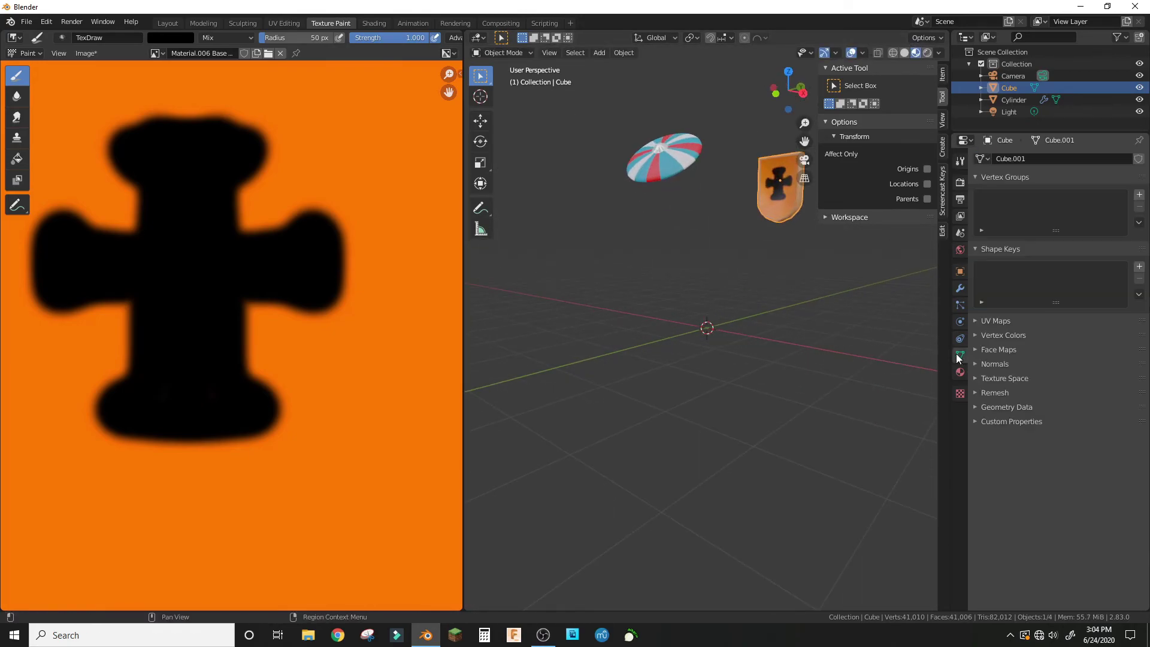
pyautogui.click(985, 365)
# Step: Tilt the heater shield with a free trackball rotation
pyautogui.moveTo(631, 322); pyautogui.dragTo(614, 470, button='middle')
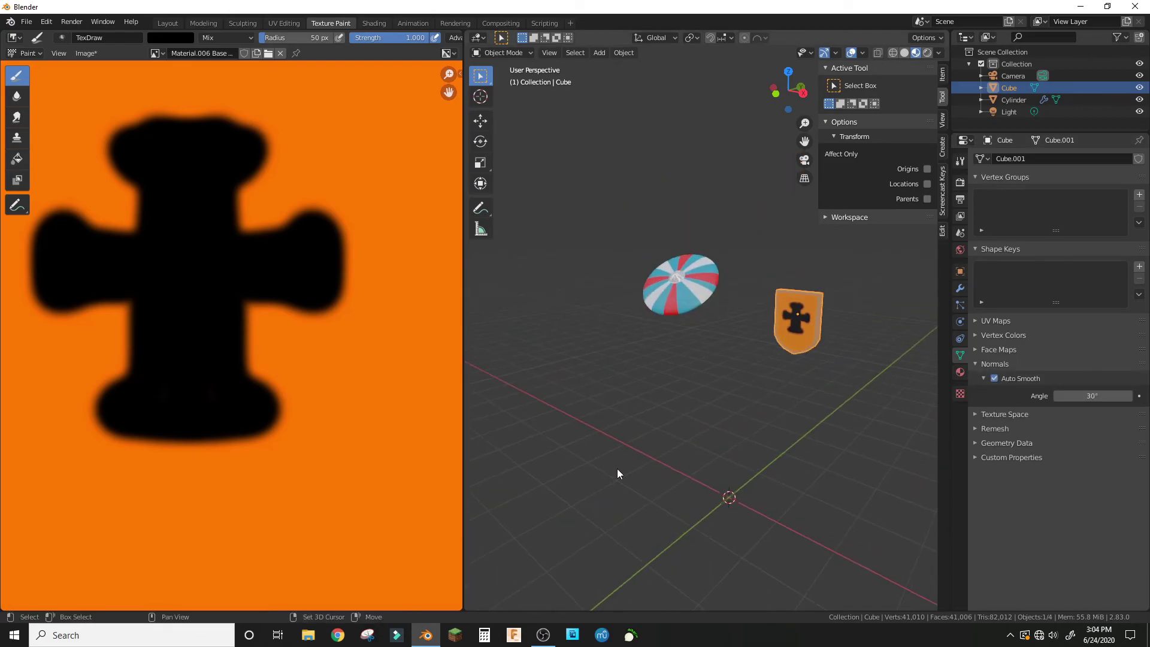
pyautogui.click(669, 429)
pyautogui.moveTo(669, 429); pyautogui.dragTo(864, 371, button='middle')
pyautogui.moveTo(713, 321); pyautogui.dragTo(641, 318, button='middle')
pyautogui.scroll(2, 710, 298)
pyautogui.click(710, 298)
pyautogui.scroll(3, 791, 278)
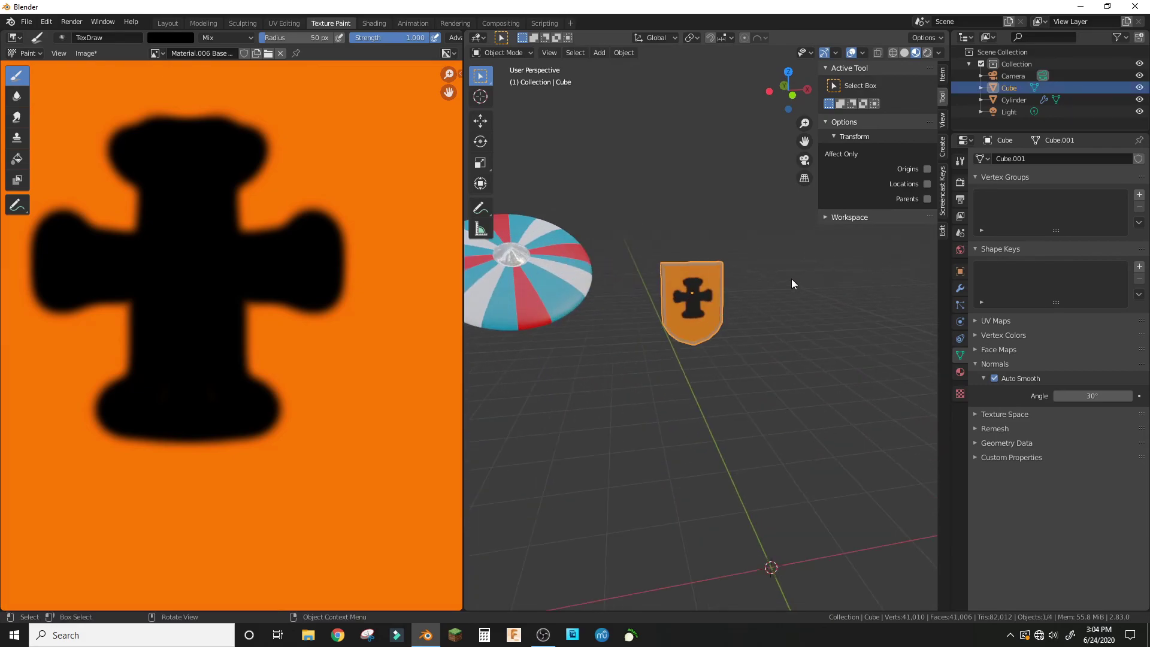
pyautogui.press('r')
pyautogui.press('r')
pyautogui.click(796, 255)
# Step: Adjust the heater shield's tilt with another trackball rotation so it sits angled beside the round shield
pyautogui.moveTo(796, 255); pyautogui.dragTo(625, 301, button='middle')
pyautogui.scroll(-4, 721, 300)
pyautogui.moveTo(720, 300); pyautogui.dragTo(844, 341, button='middle')
pyautogui.scroll(-2, 731, 314)
pyautogui.scroll(5, 708, 308)
pyautogui.moveTo(709, 303); pyautogui.dragTo(746, 395, button='middle')
pyautogui.scroll(2, 745, 395)
pyautogui.scroll(3, 789, 343)
pyautogui.press('r')
pyautogui.press('r')
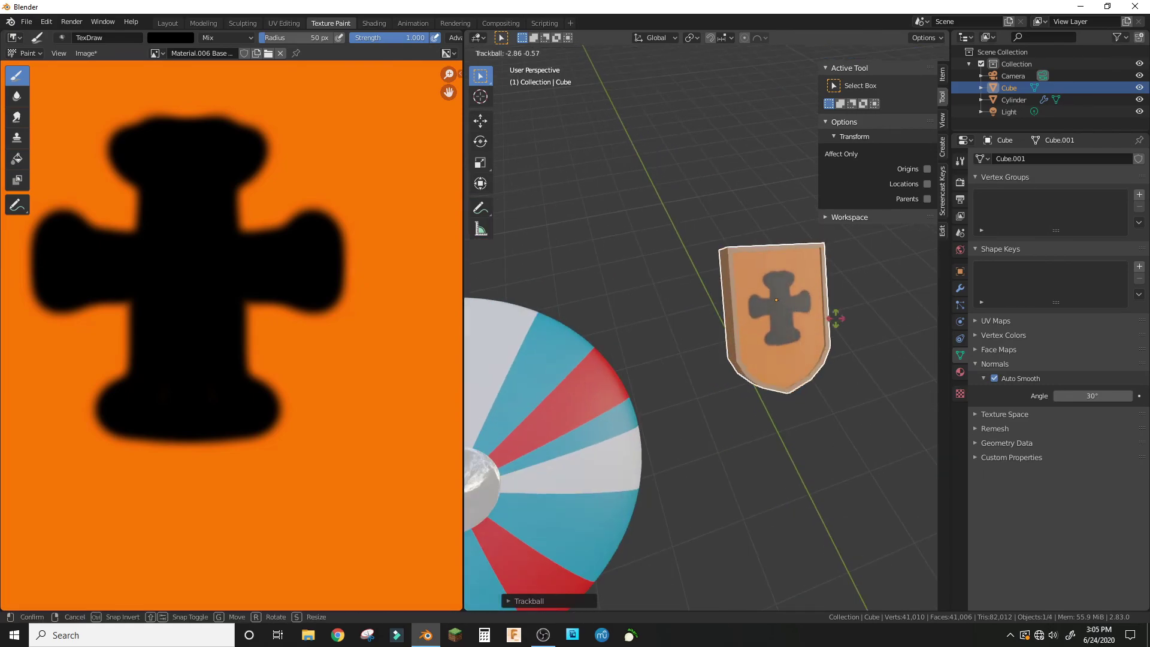
pyautogui.click(851, 329)
pyautogui.moveTo(851, 335); pyautogui.dragTo(757, 280, button='middle')
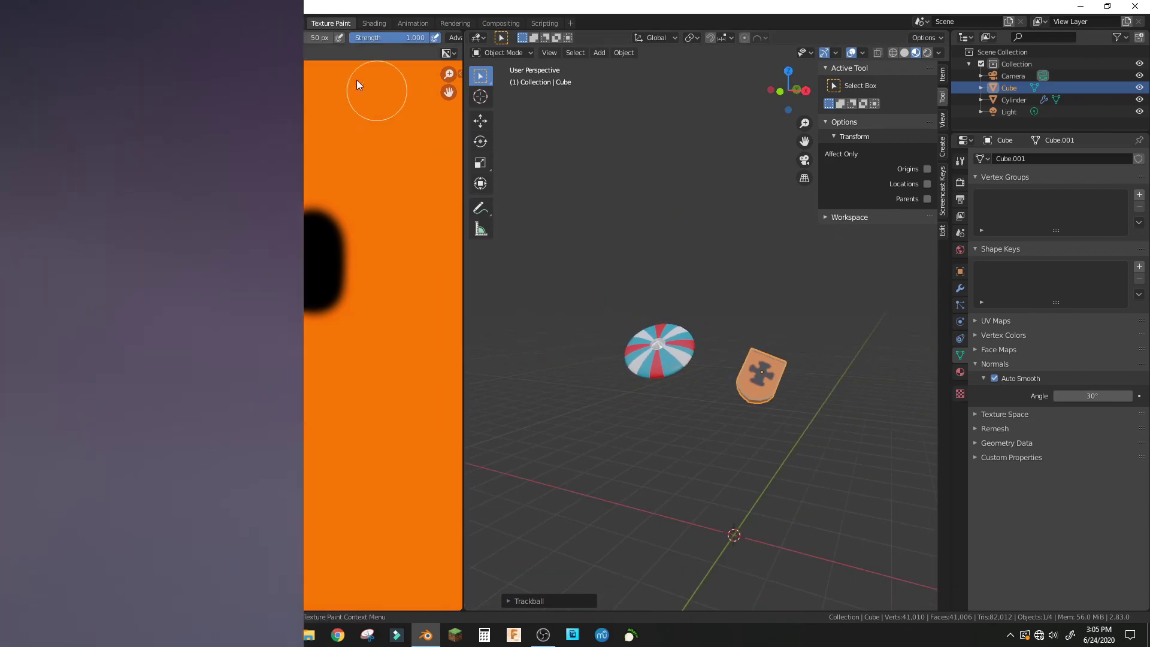